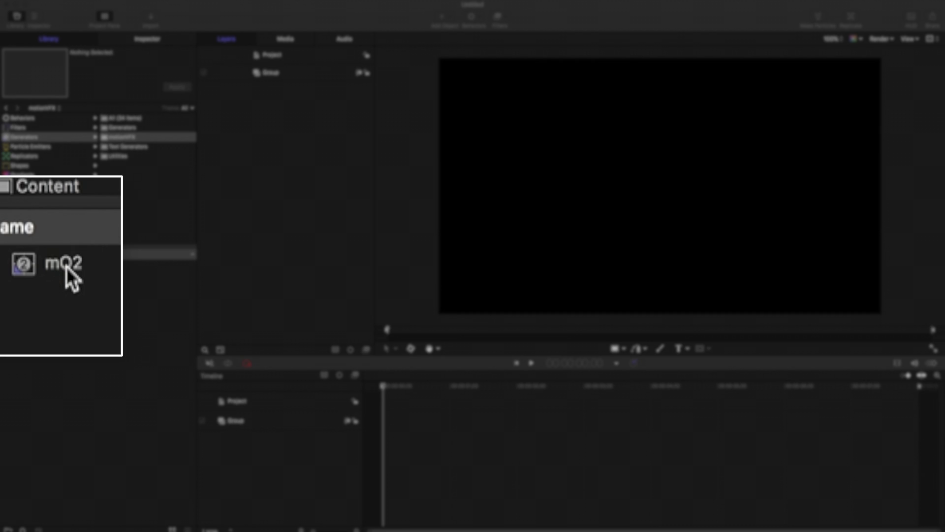
Drag the mO2 generator from Generators > motionVFX onto the Group layer.
{"action": "left_click_drag", "start_coordinate": [25, 265], "coordinate": [278, 71]}
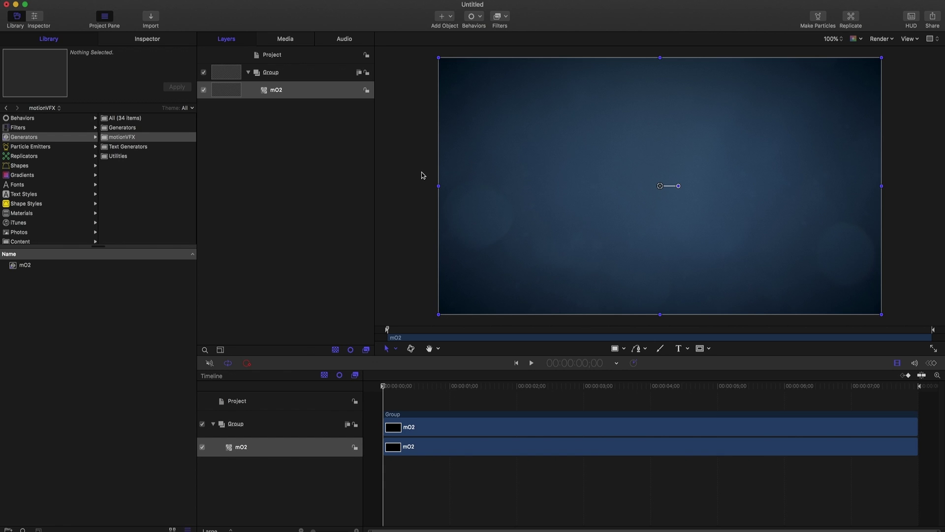
Switch the canvas to Control and Adjust Item mode to reveal mO2's camera controls.
{"action": "right_click", "coordinate": [472, 210]}
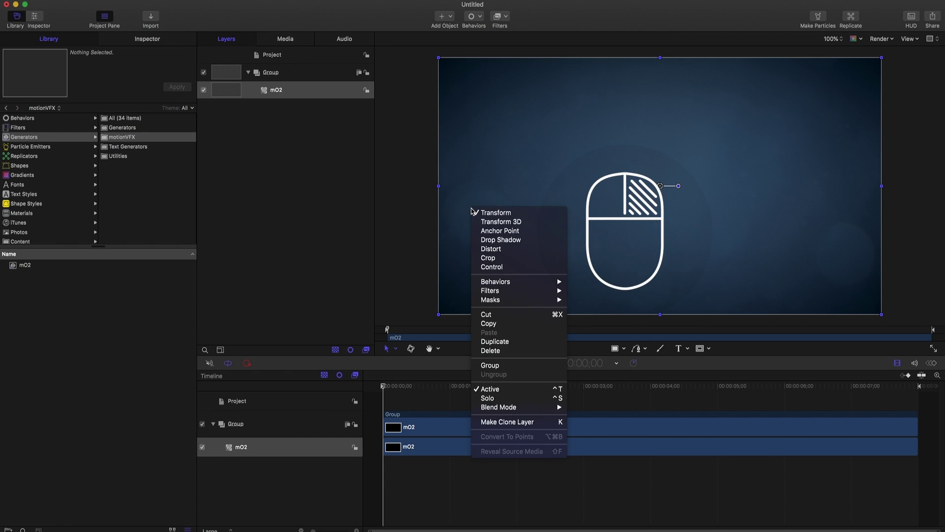
{"action": "left_click", "coordinate": [492, 267]}
{"action": "left_click", "coordinate": [396, 351]}
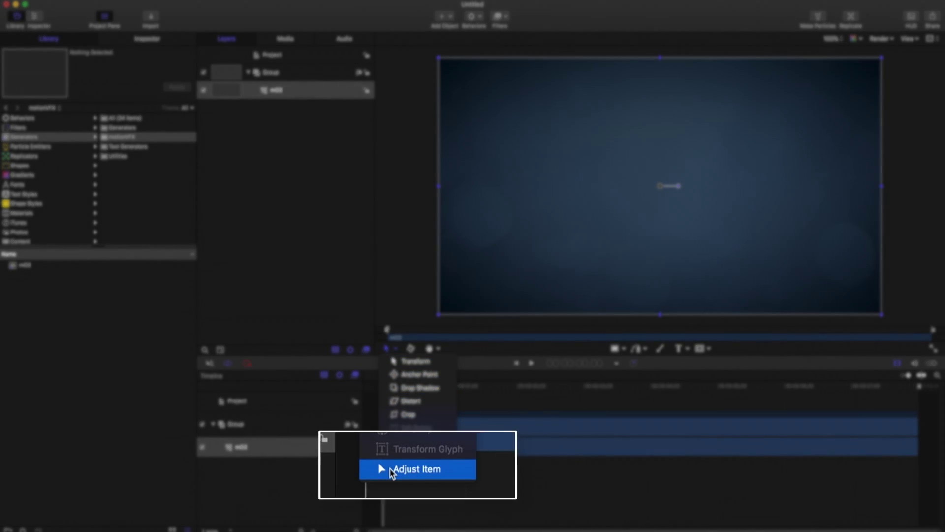
{"action": "left_click", "coordinate": [392, 468]}
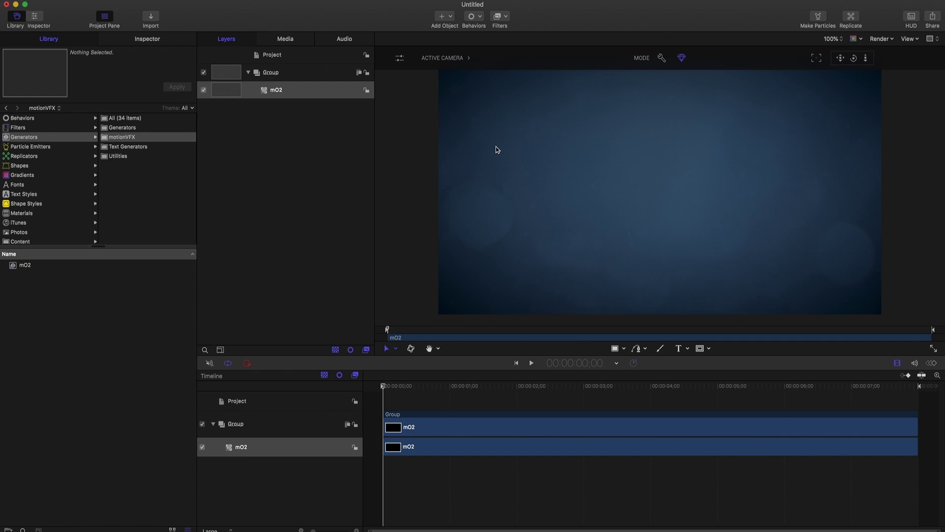
{"action": "left_click", "coordinate": [400, 58]}
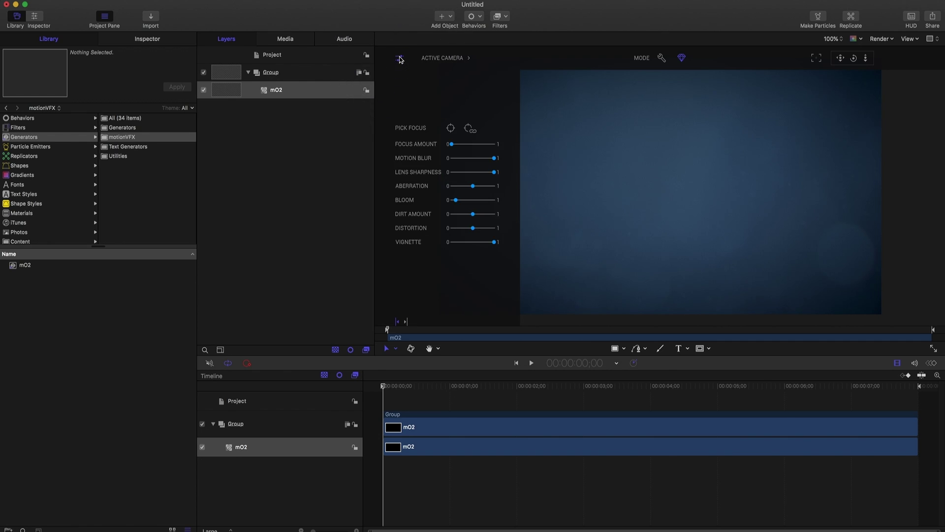
{"action": "left_click", "coordinate": [400, 58]}
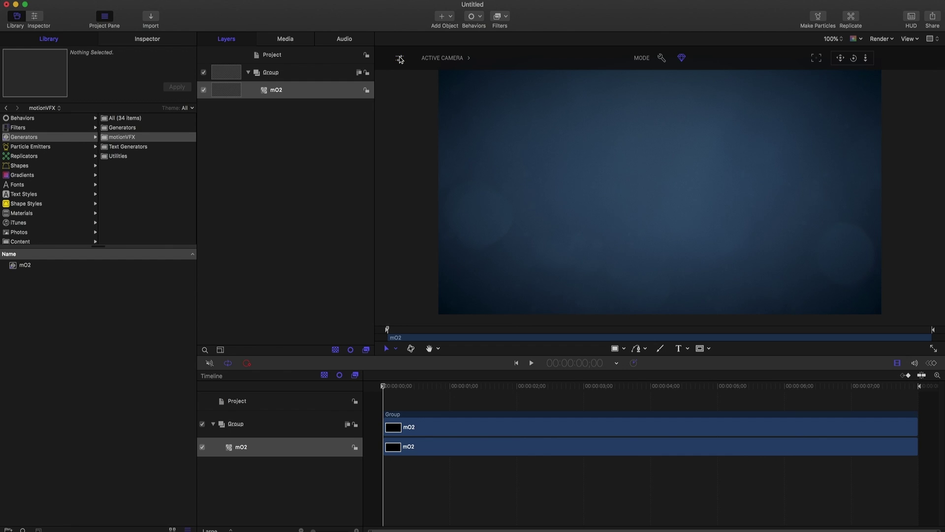
Show the mO2 Generator settings in the Inspector and expand Scene settings.
{"action": "left_click", "coordinate": [149, 41]}
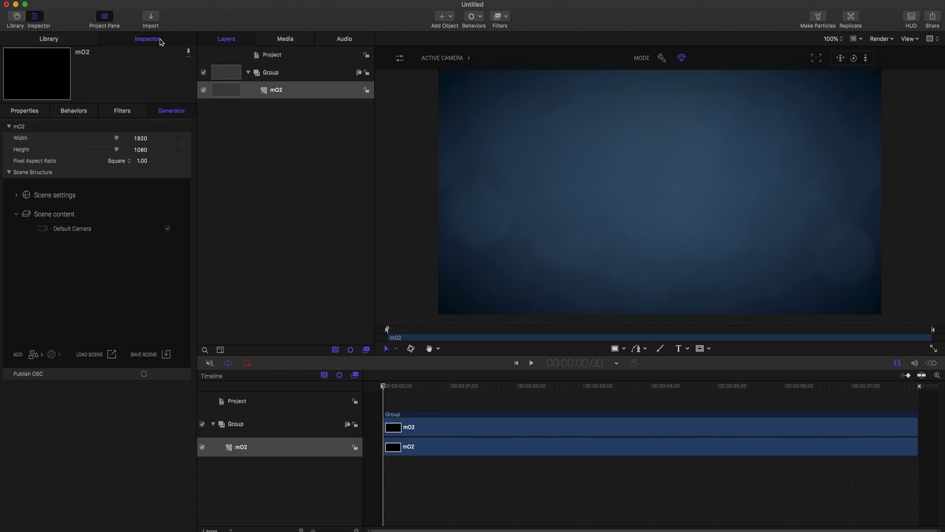
{"action": "left_click", "coordinate": [22, 192]}
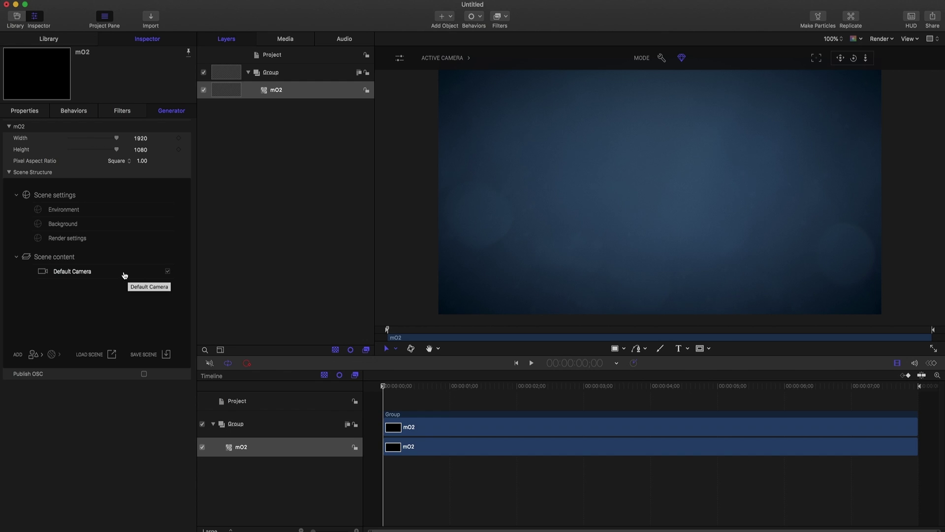
{"action": "left_click", "coordinate": [42, 338]}
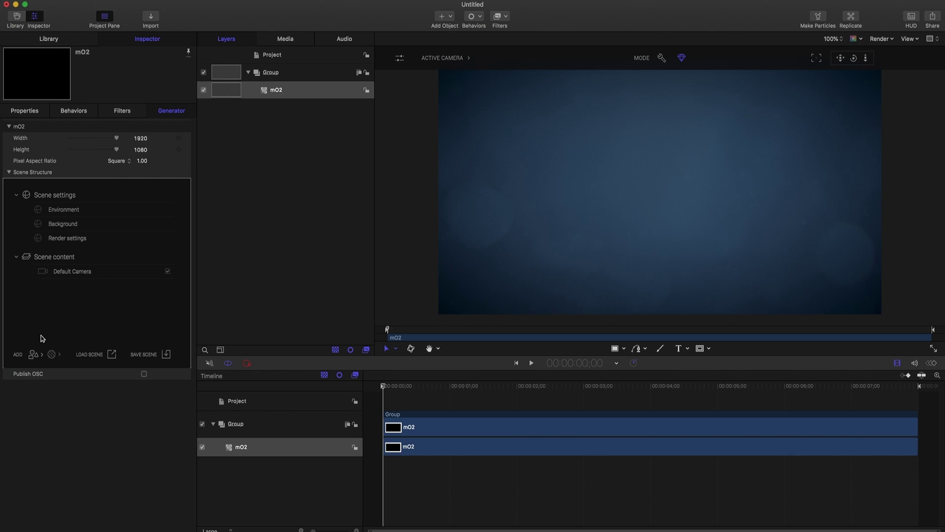
{"action": "left_click", "coordinate": [34, 355]}
Open the ADD shape menu and browse to the 3D TEXT/SVG choices.
{"action": "left_click", "coordinate": [34, 356]}
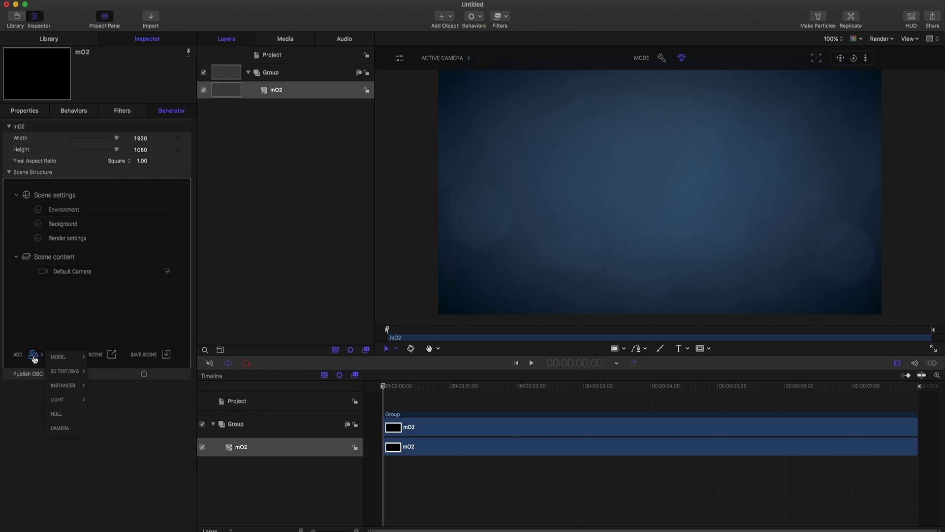
{"action": "mouse_move", "coordinate": [72, 362]}
{"action": "mouse_move", "coordinate": [67, 390]}
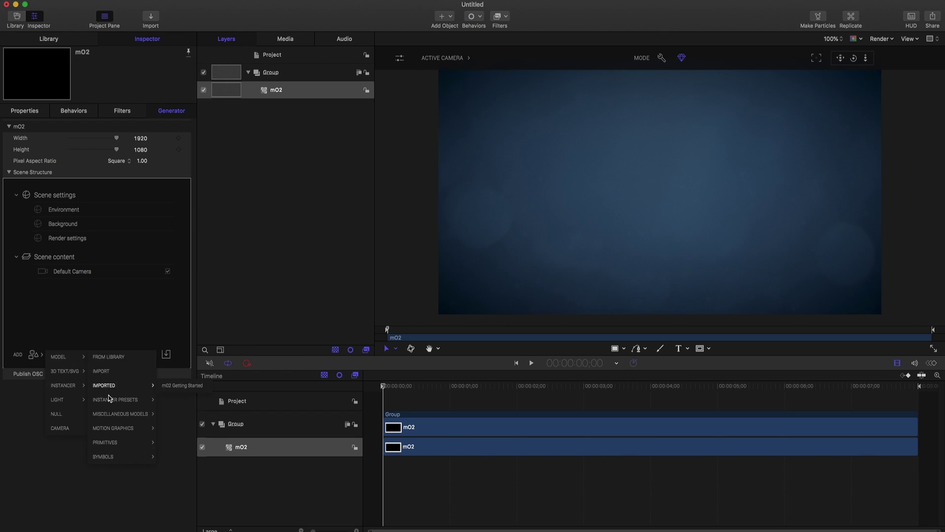
{"action": "mouse_move", "coordinate": [108, 440]}
{"action": "mouse_move", "coordinate": [111, 399]}
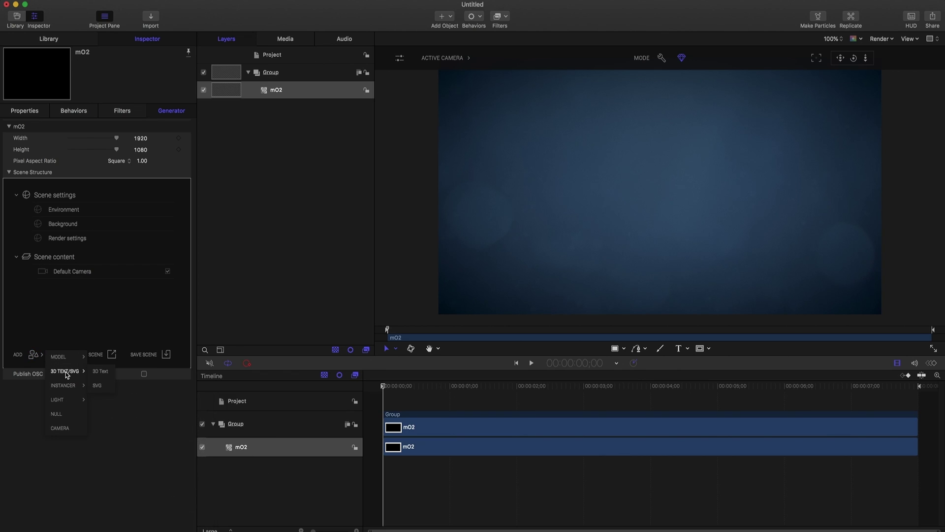
Add 3D text to the scene, trying 'MotionVF' then undoing back to mO2.
{"action": "left_click", "coordinate": [102, 373]}
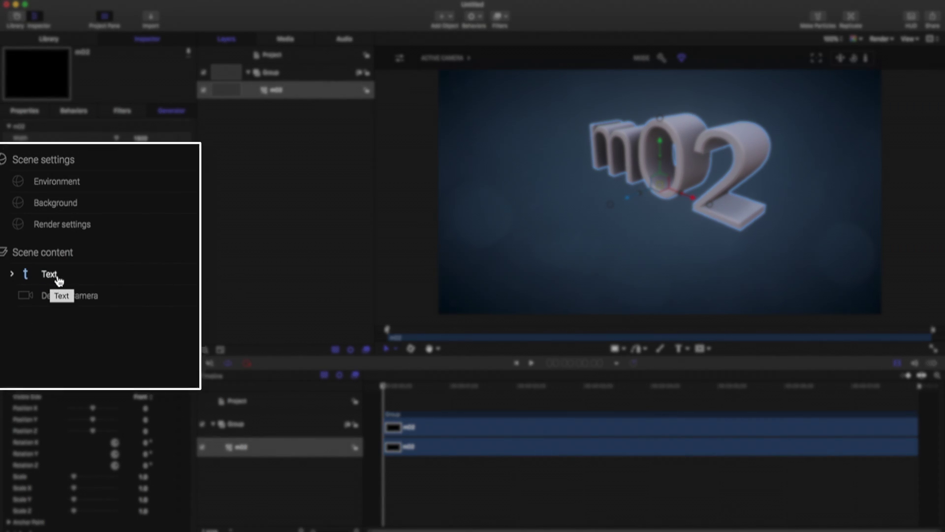
{"action": "scroll", "coordinate": [74, 385], "scroll_direction": "down", "scroll_amount": 8}
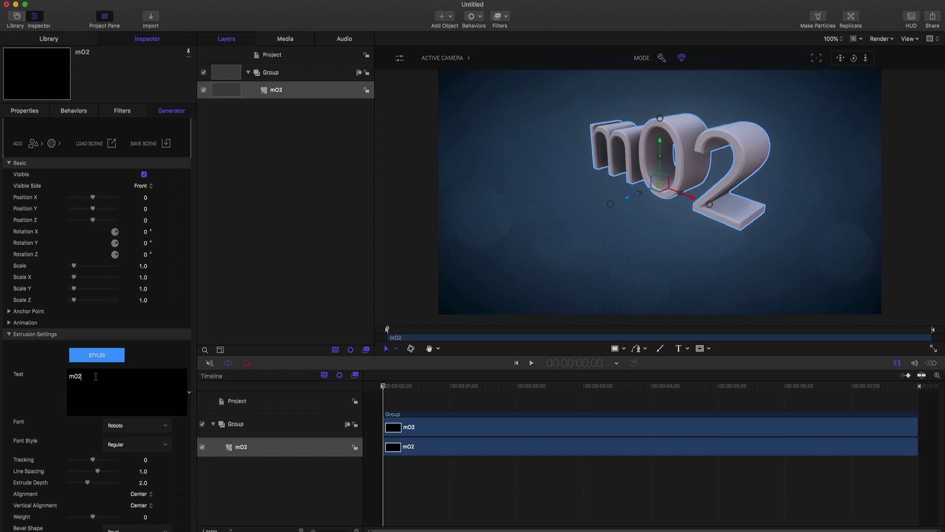
{"action": "left_click_drag", "start_coordinate": [95, 377], "coordinate": [68, 376]}
{"action": "type", "text": "MotionVF"}
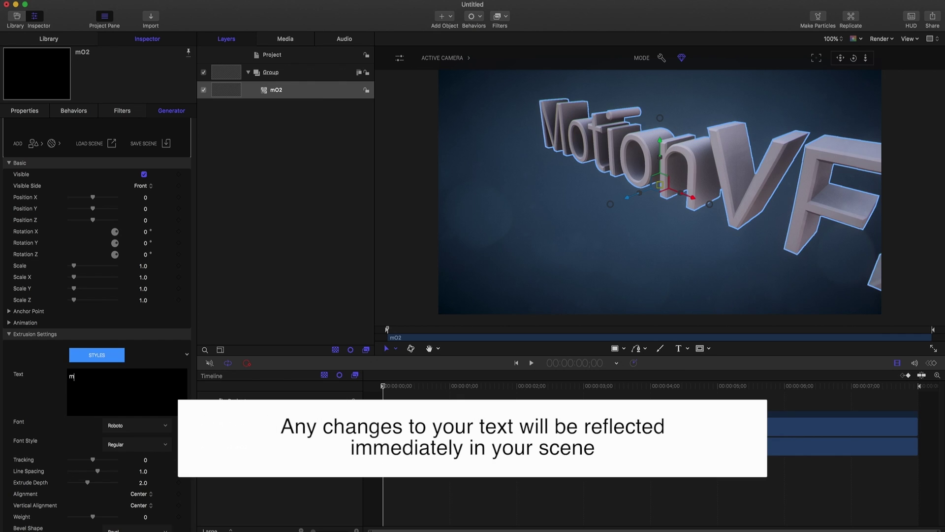
{"action": "key", "text": "super+z"}
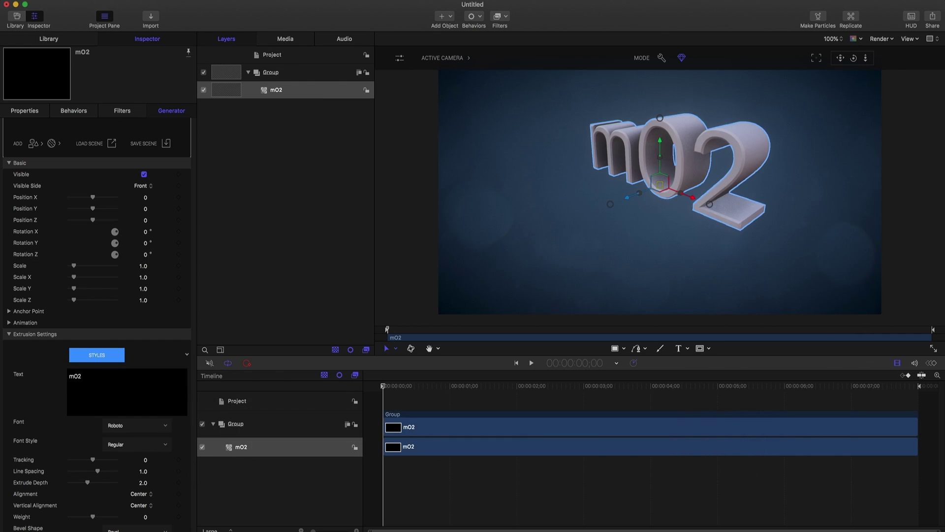
Set the 3D text font to Rockwell.
{"action": "left_click", "coordinate": [137, 428]}
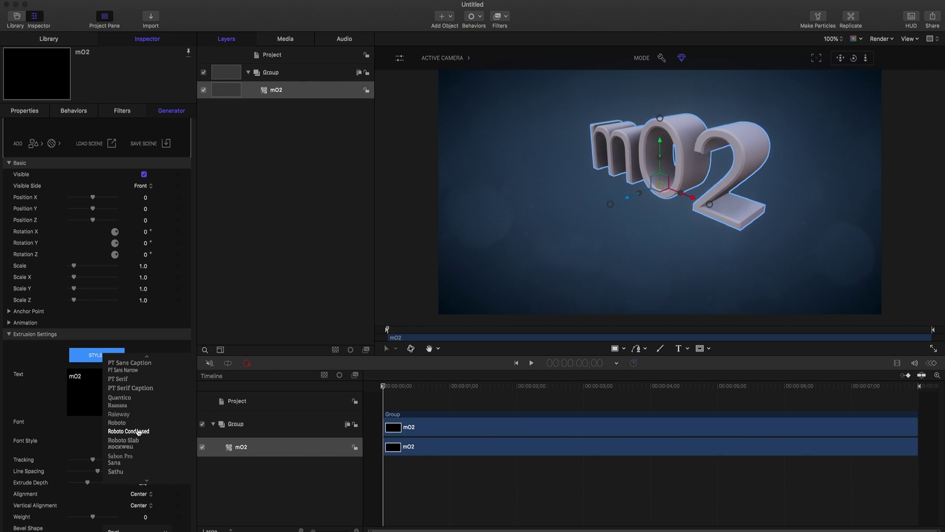
{"action": "left_click", "coordinate": [136, 436]}
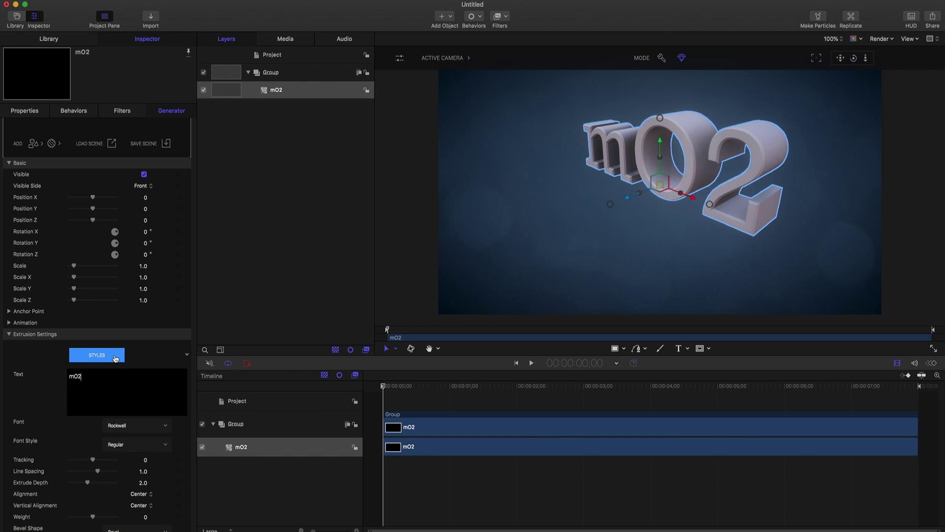
{"action": "left_click", "coordinate": [115, 356]}
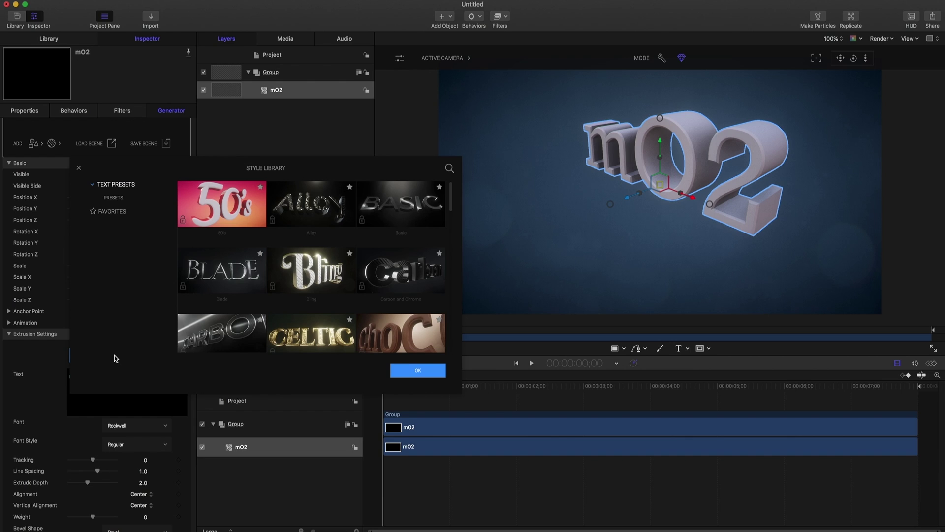
Preview the 50's and Carbon and Chrome styles, then apply the Plastic preset.
{"action": "left_click", "coordinate": [242, 219]}
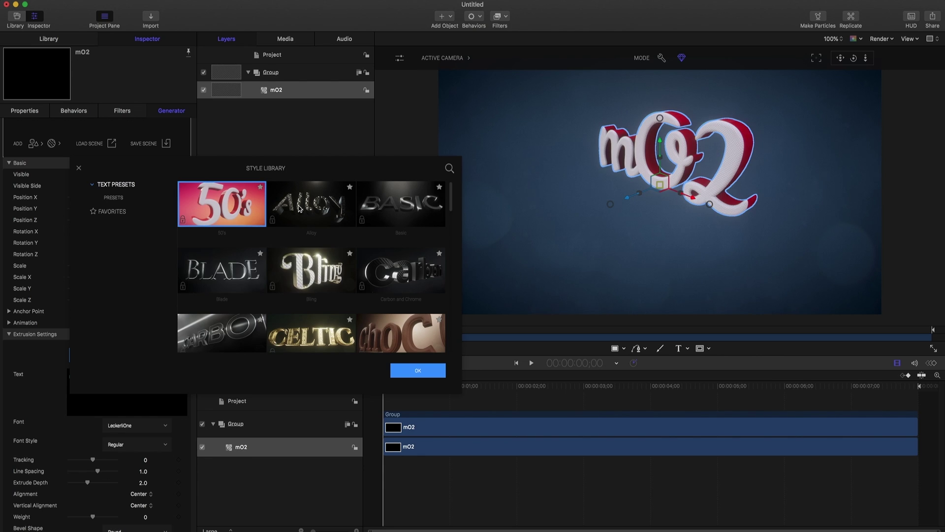
{"action": "left_click", "coordinate": [400, 270]}
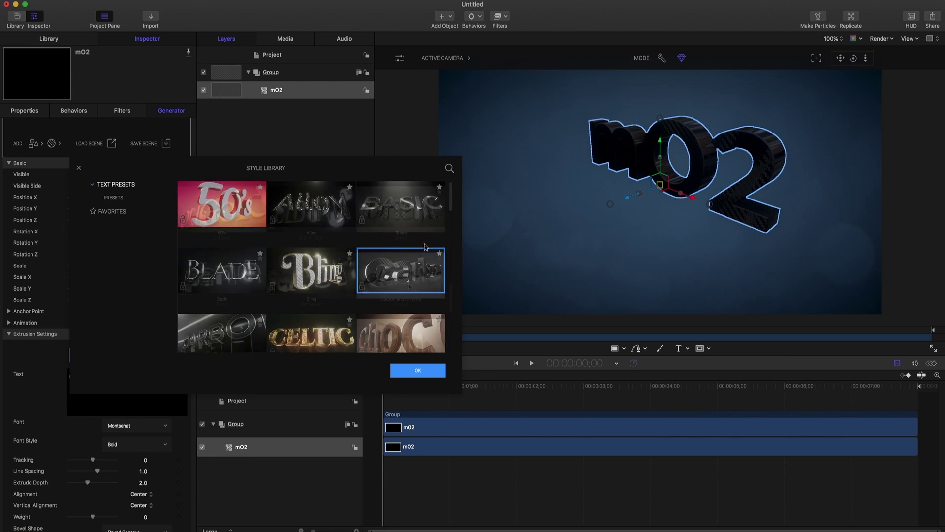
{"action": "scroll", "coordinate": [408, 282], "scroll_direction": "down", "scroll_amount": 5}
{"action": "left_click", "coordinate": [408, 282]}
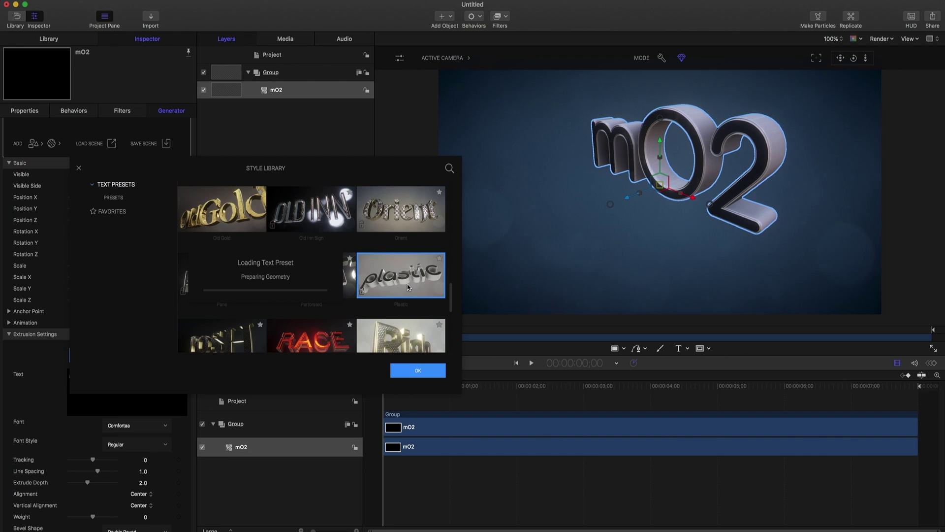
{"action": "left_click", "coordinate": [417, 373]}
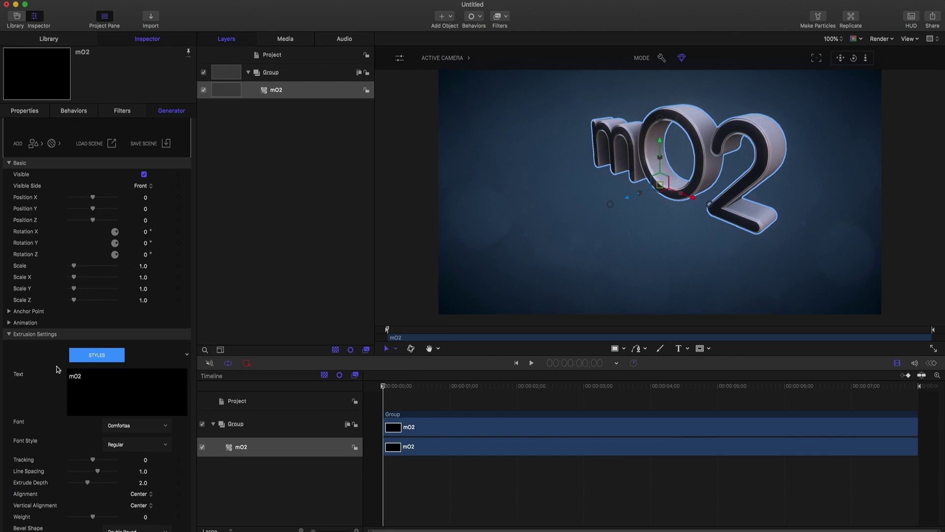
{"action": "scroll", "coordinate": [57, 370], "scroll_direction": "down", "scroll_amount": 3}
Set Extrude Depth 0.3, Weight 0.3, Bevel Weight 0.25 and Tracking to 0.04.
{"action": "left_click_drag", "start_coordinate": [87, 412], "coordinate": [71, 413]}
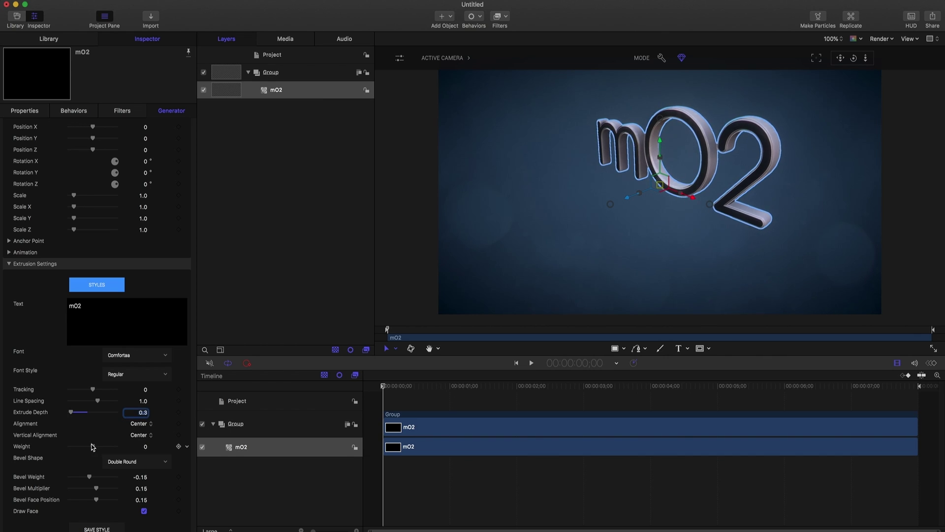
{"action": "left_click_drag", "start_coordinate": [92, 447], "coordinate": [102, 446]}
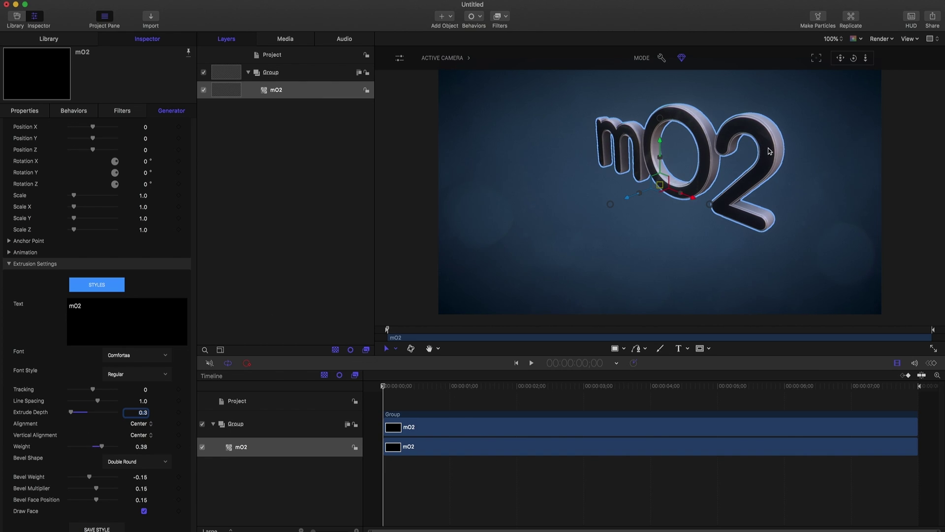
{"action": "key", "text": "Tab"}
{"action": "type", "text": "0.3"}
{"action": "key", "text": "Return"}
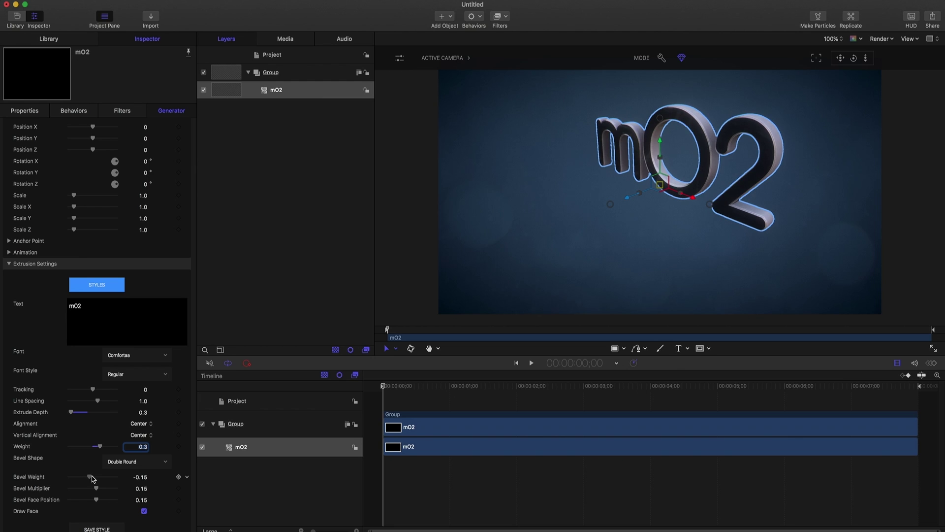
{"action": "left_click_drag", "start_coordinate": [92, 476], "coordinate": [98, 477]}
{"action": "left_click", "coordinate": [135, 478]}
{"action": "key", "text": "Return"}
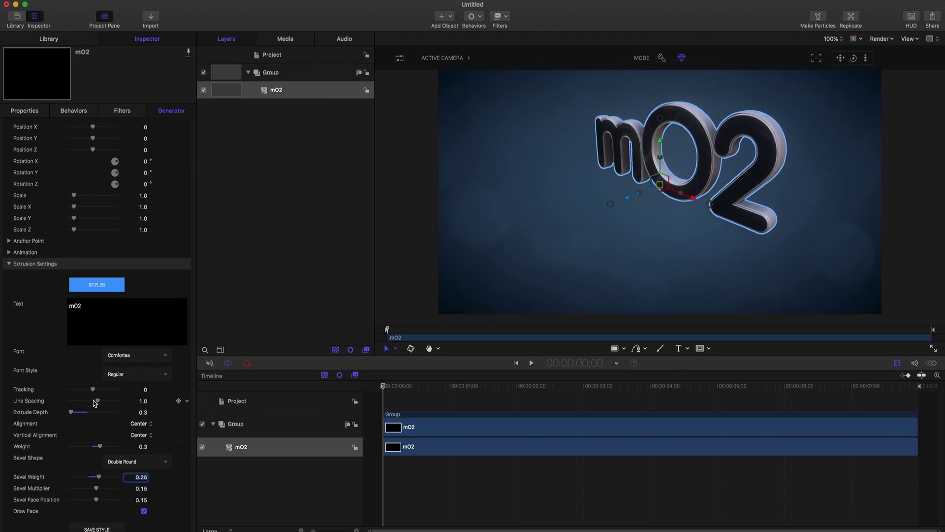
{"action": "left_click_drag", "start_coordinate": [94, 390], "coordinate": [101, 391]}
{"action": "left_click", "coordinate": [96, 285]}
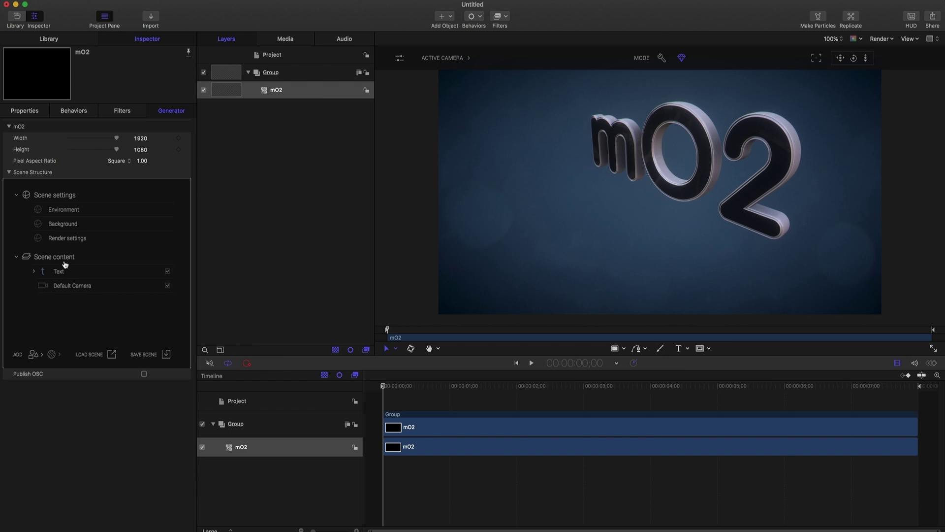
Add a Plane from Model > Primitives to Scene content.
{"action": "left_click", "coordinate": [34, 354]}
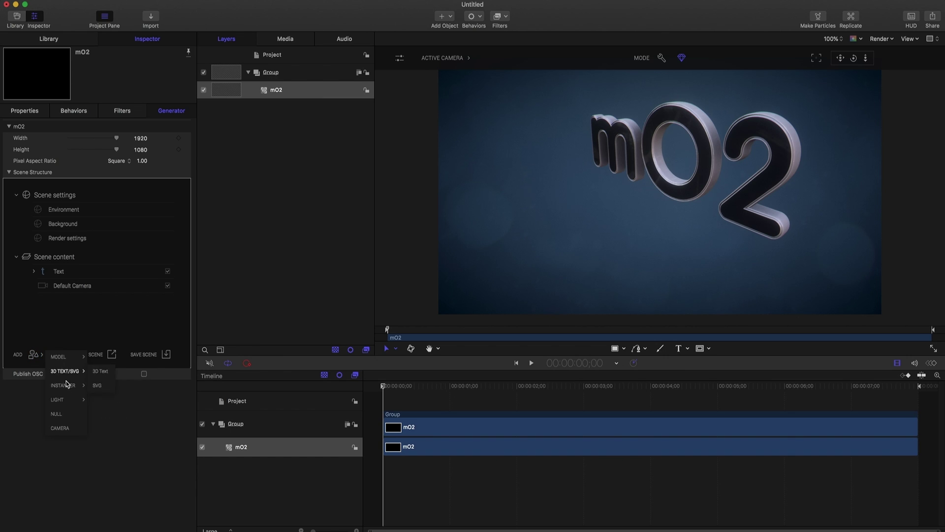
{"action": "mouse_move", "coordinate": [65, 359]}
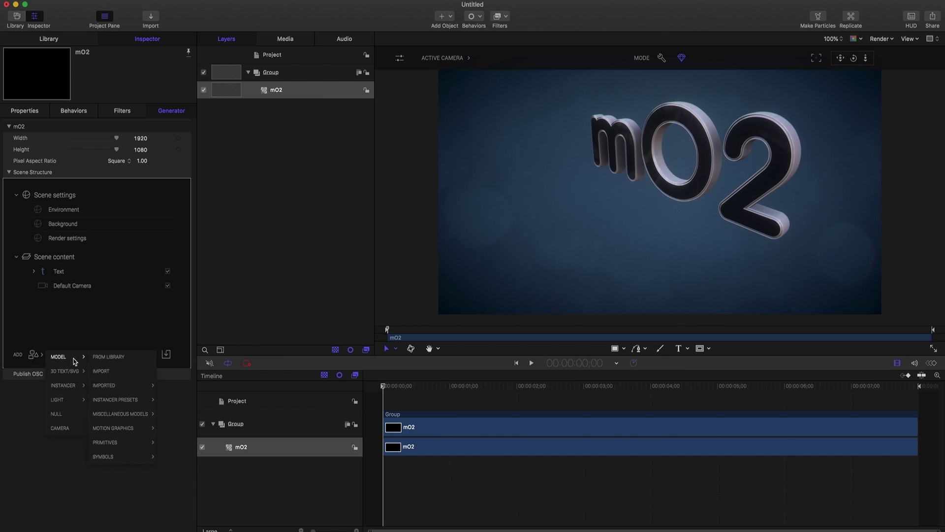
{"action": "mouse_move", "coordinate": [123, 443]}
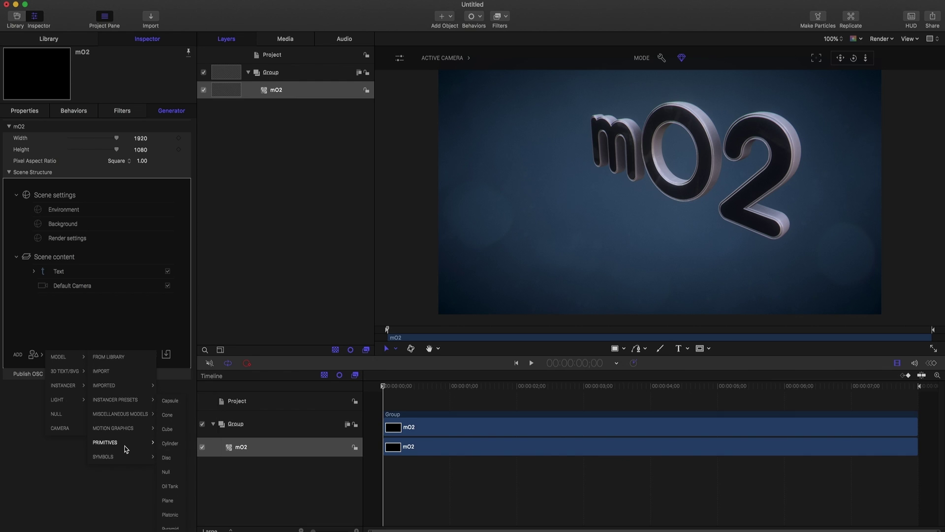
{"action": "left_click", "coordinate": [168, 501]}
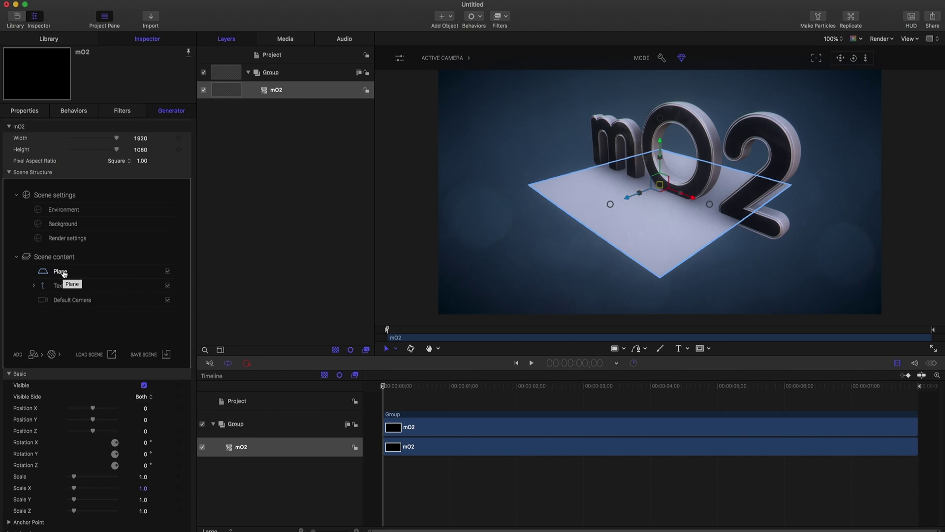
Resize the plane to 10.0 by 10.0 and lower it to Position Y -0.06.
{"action": "scroll", "coordinate": [158, 403], "scroll_direction": "down", "scroll_amount": 3}
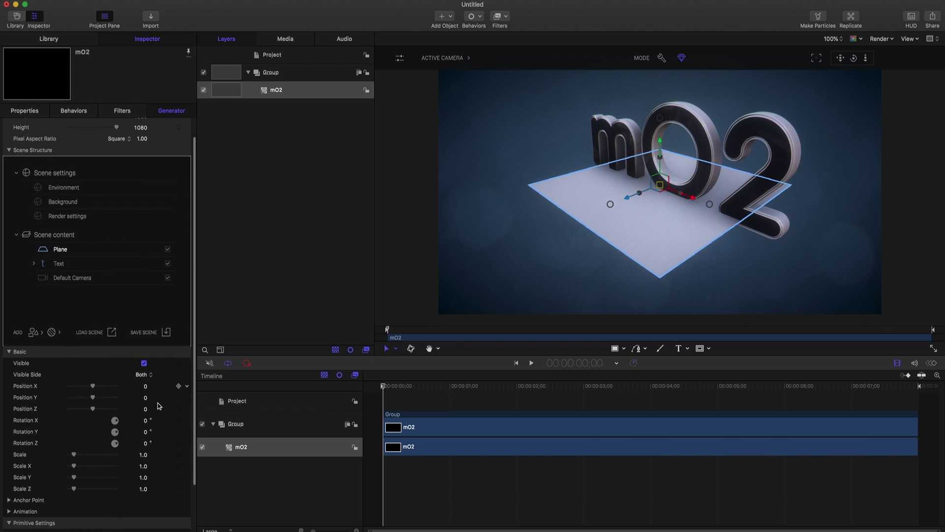
{"action": "scroll", "coordinate": [158, 402], "scroll_direction": "down", "scroll_amount": 3}
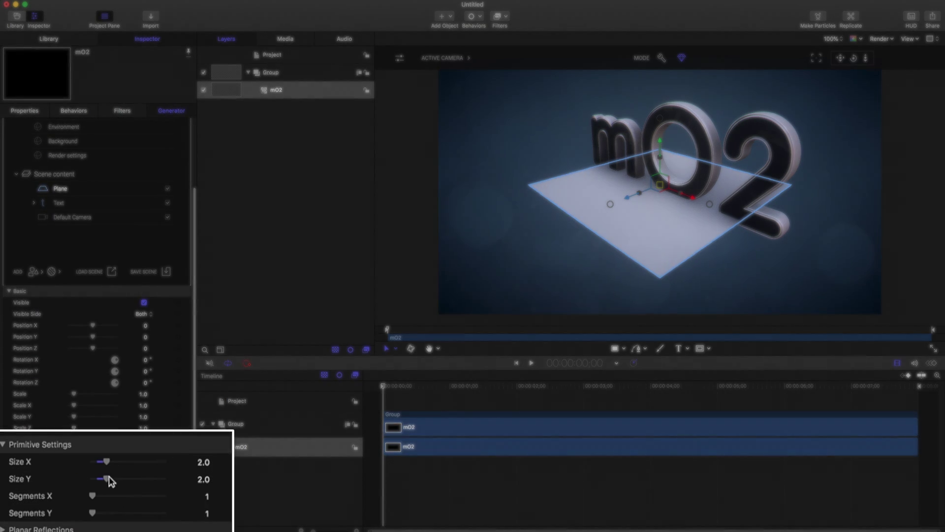
{"action": "left_click_drag", "start_coordinate": [79, 474], "coordinate": [165, 461]}
{"action": "left_click_drag", "start_coordinate": [126, 479], "coordinate": [166, 478]}
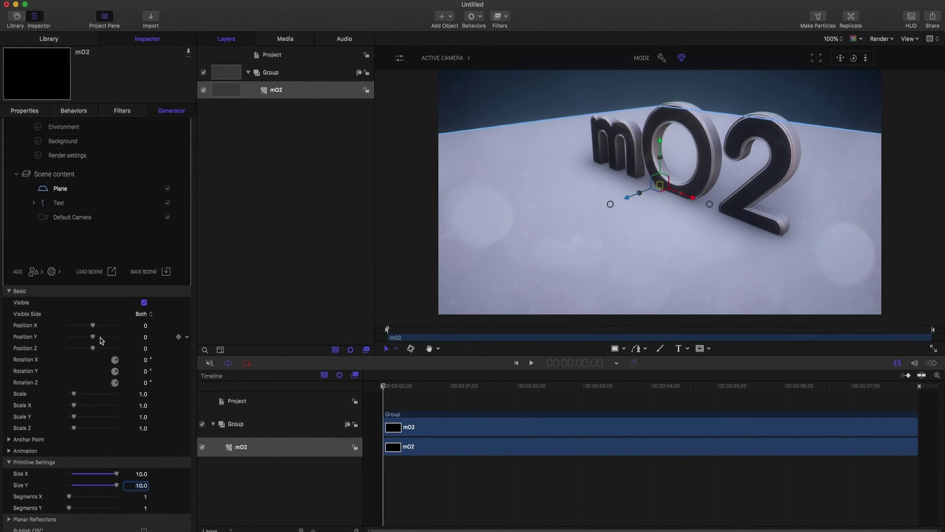
{"action": "left_click_drag", "start_coordinate": [94, 339], "coordinate": [94, 339]}
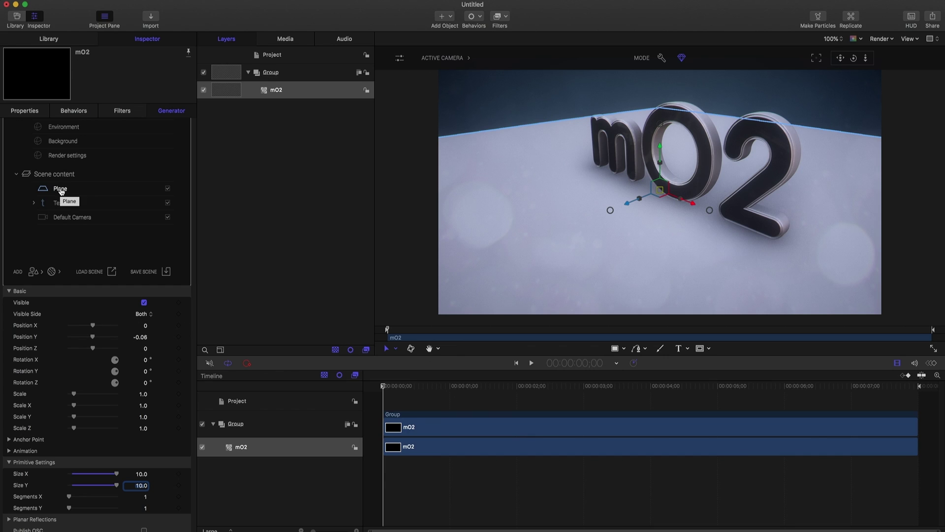
Open the plane's Material Library and browse categories, settling on Basic Surfaces.
{"action": "left_click", "coordinate": [51, 275]}
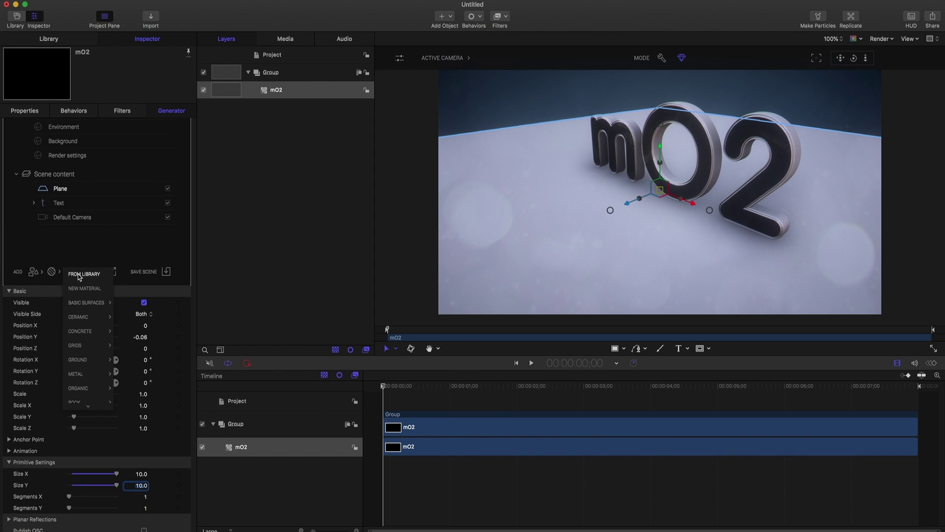
{"action": "mouse_move", "coordinate": [82, 332]}
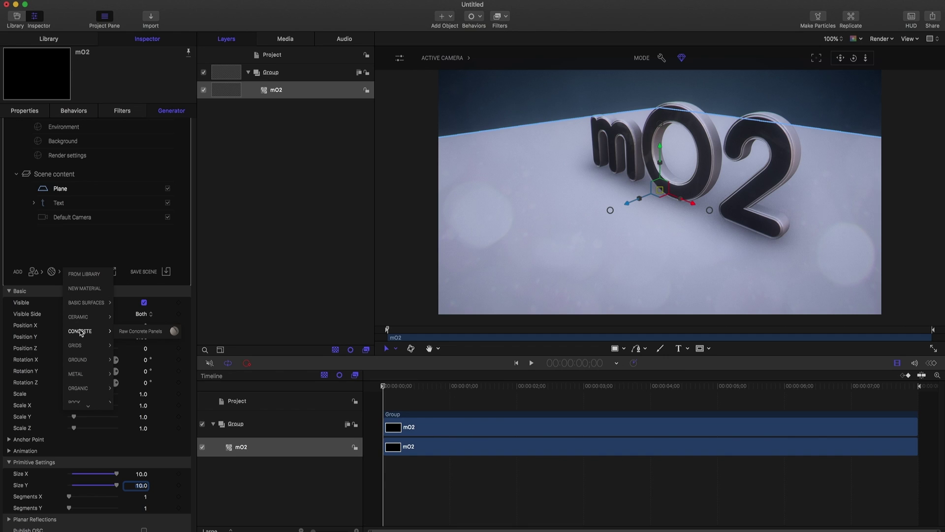
{"action": "mouse_move", "coordinate": [106, 345]}
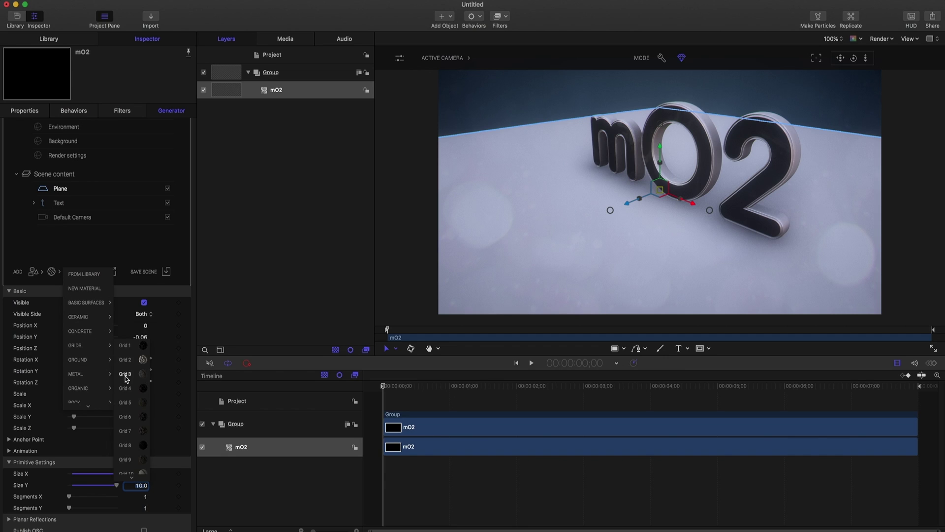
{"action": "left_click", "coordinate": [92, 275]}
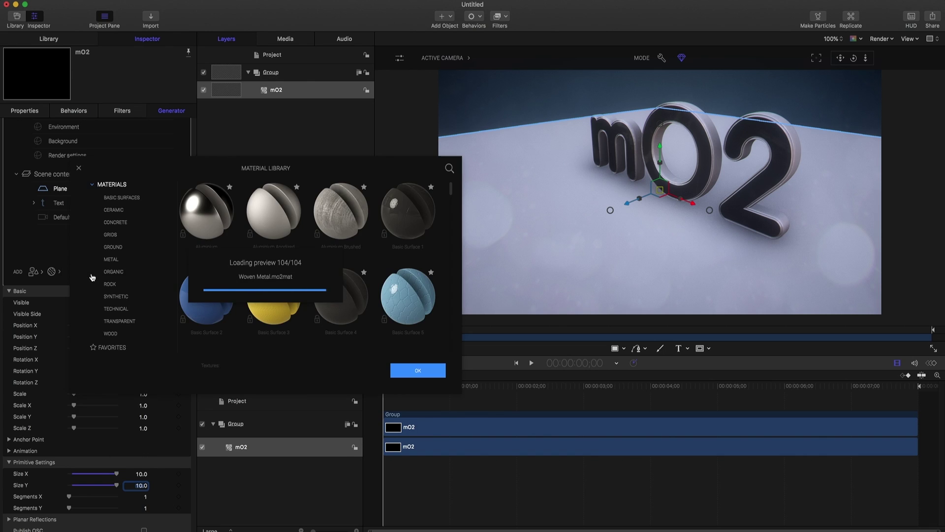
{"action": "left_click", "coordinate": [119, 197]}
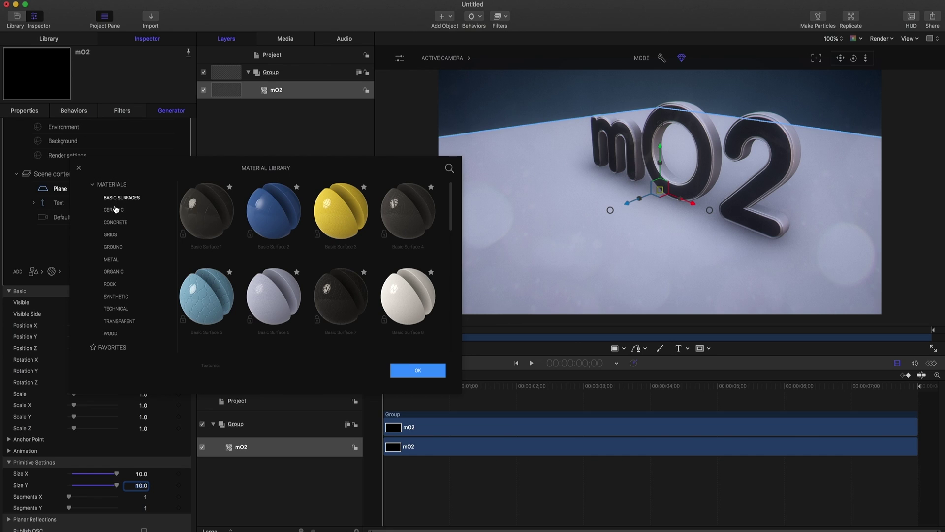
{"action": "left_click", "coordinate": [114, 210]}
{"action": "left_click", "coordinate": [117, 223]}
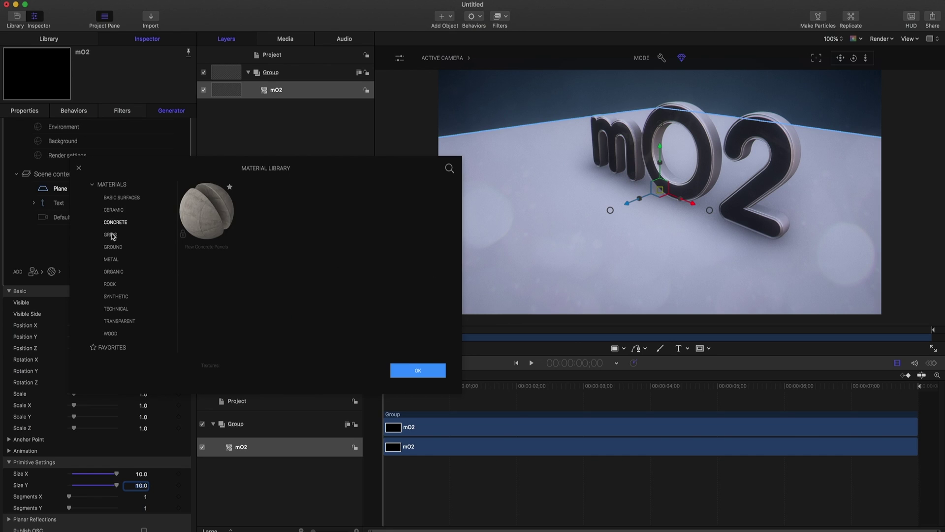
{"action": "left_click", "coordinate": [113, 247]}
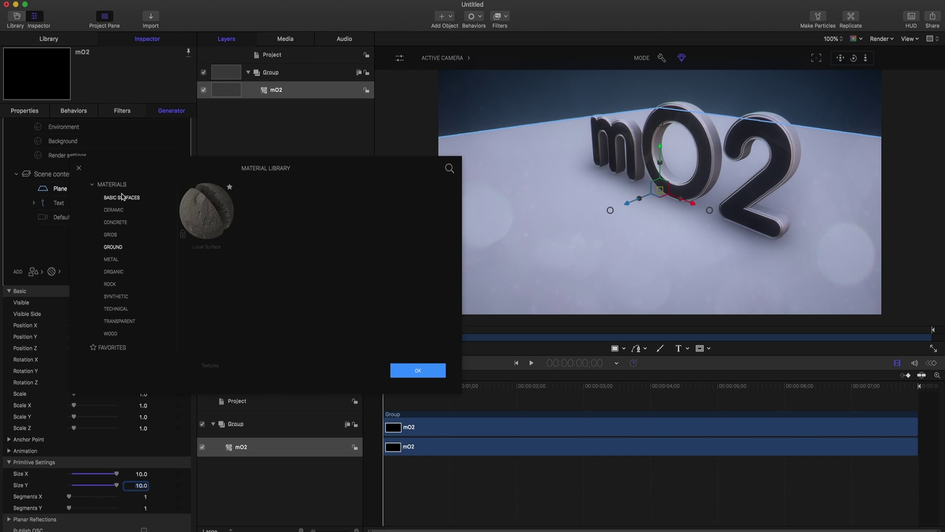
{"action": "left_click", "coordinate": [111, 186]}
{"action": "left_click", "coordinate": [114, 198]}
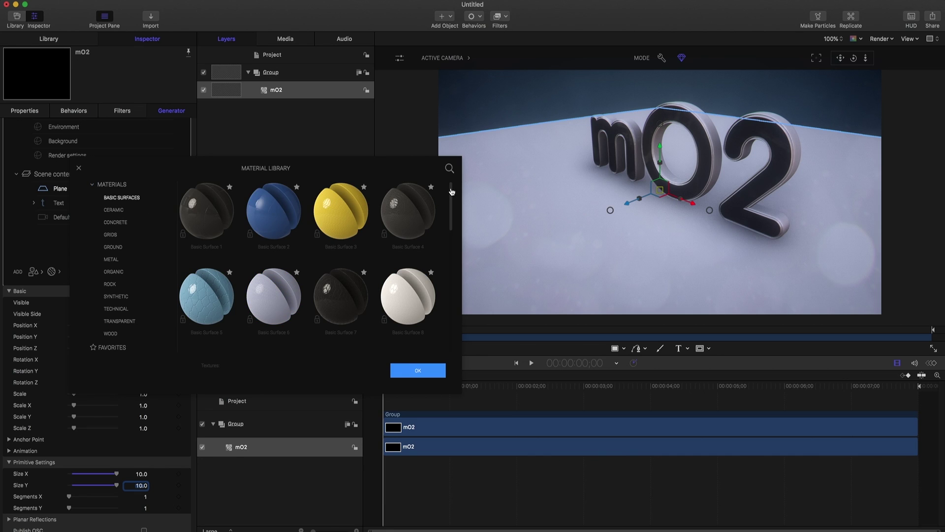
Apply Basic Surface 20 to the floor, mark it a favourite, and confirm.
{"action": "left_click_drag", "start_coordinate": [451, 191], "coordinate": [454, 276]}
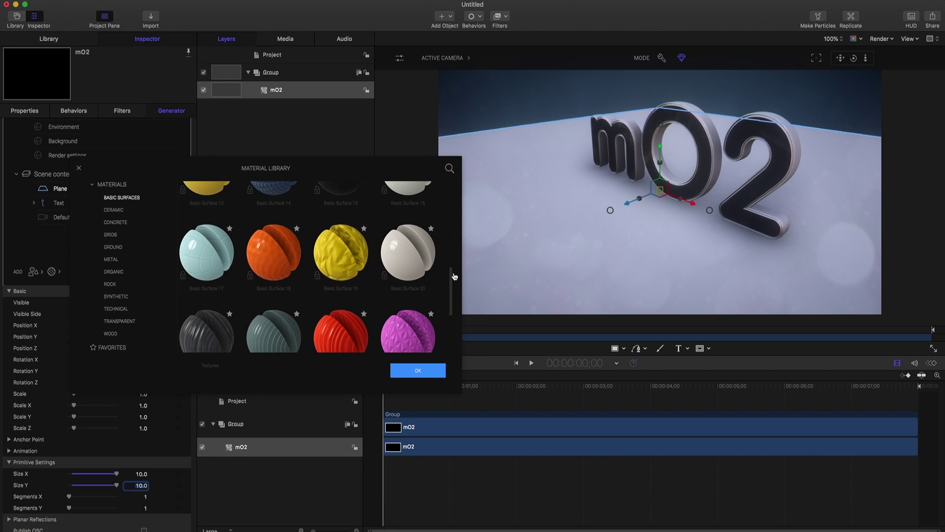
{"action": "left_click", "coordinate": [416, 261]}
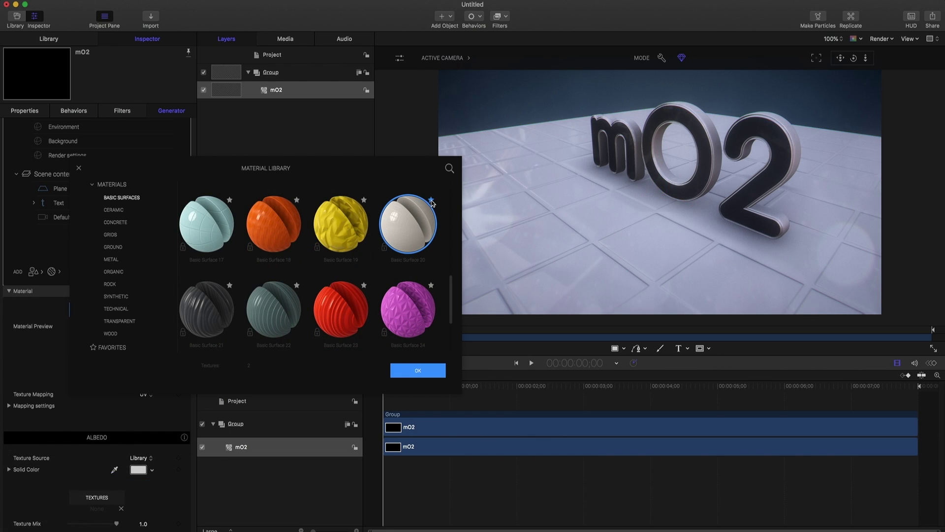
{"action": "left_click", "coordinate": [112, 347]}
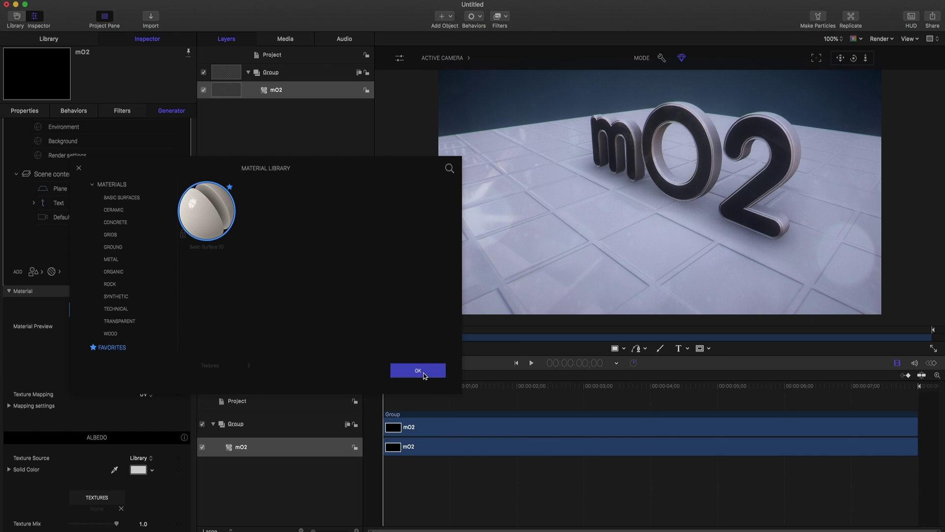
{"action": "left_click", "coordinate": [420, 371]}
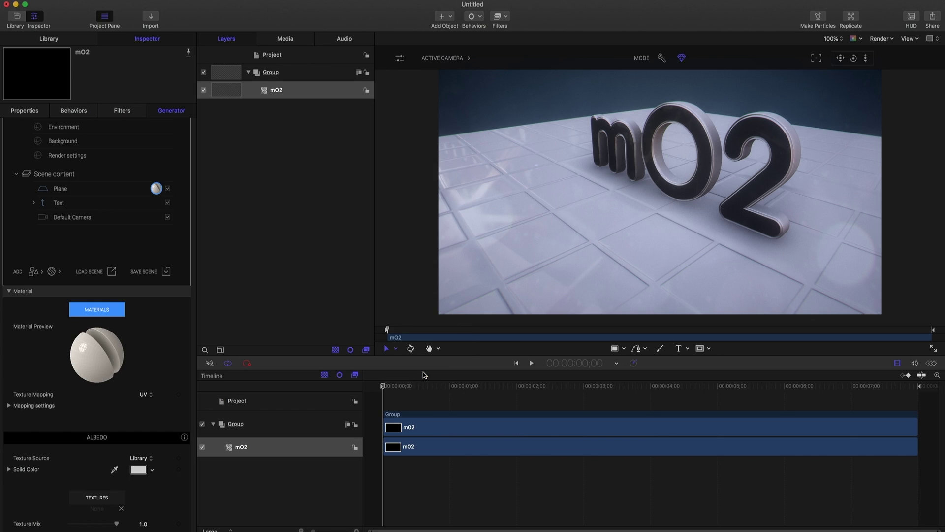
Tint the floor material's Albedo solid colour a pale light blue.
{"action": "left_click", "coordinate": [157, 190]}
{"action": "scroll", "coordinate": [149, 318], "scroll_direction": "down", "scroll_amount": 2}
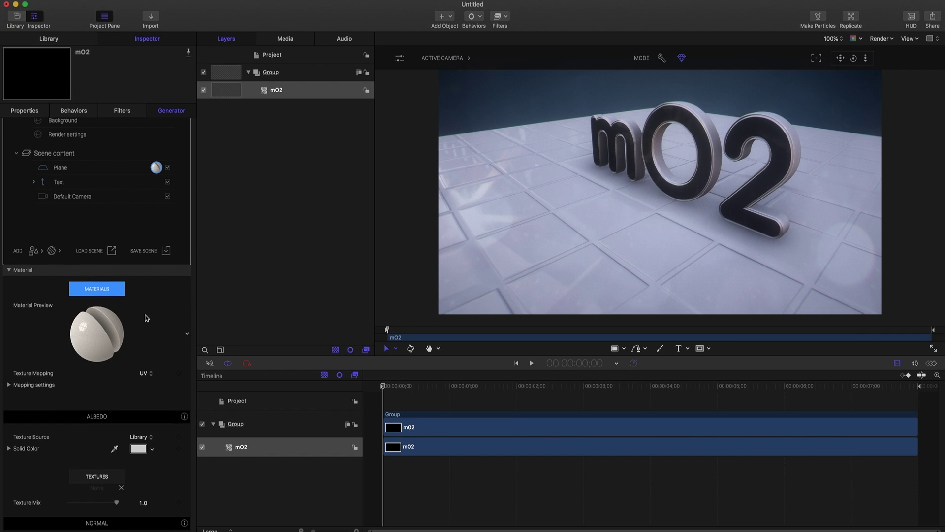
{"action": "scroll", "coordinate": [146, 318], "scroll_direction": "down", "scroll_amount": 5}
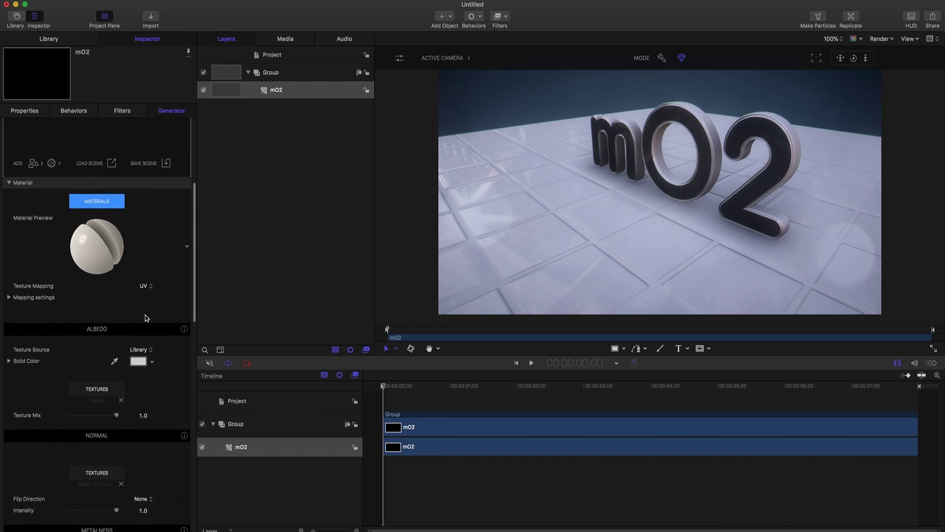
{"action": "scroll", "coordinate": [146, 318], "scroll_direction": "down", "scroll_amount": 3}
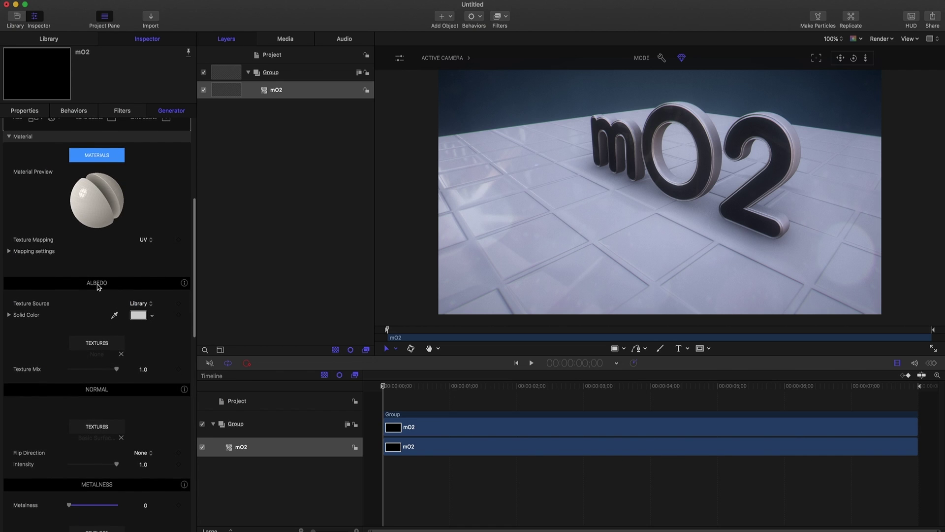
{"action": "left_click", "coordinate": [144, 315]}
{"action": "left_click", "coordinate": [46, 453]}
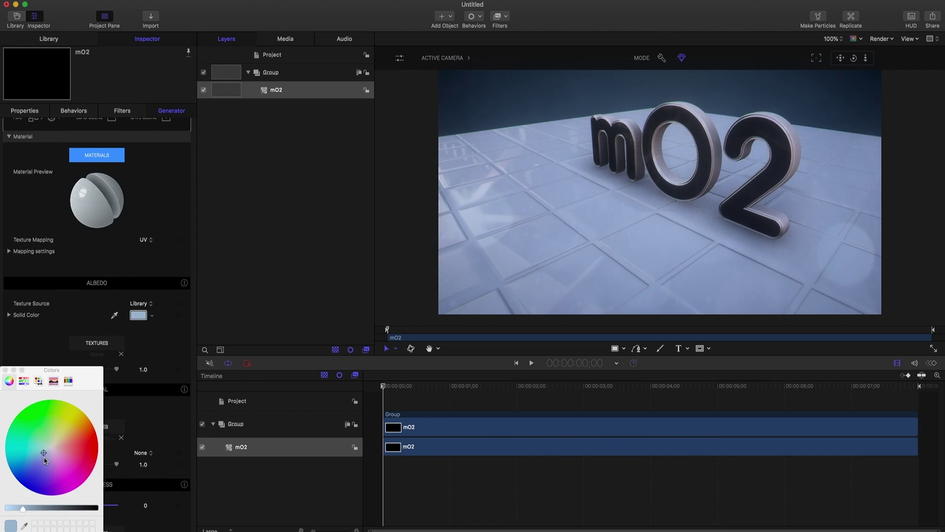
{"action": "left_click", "coordinate": [6, 370]}
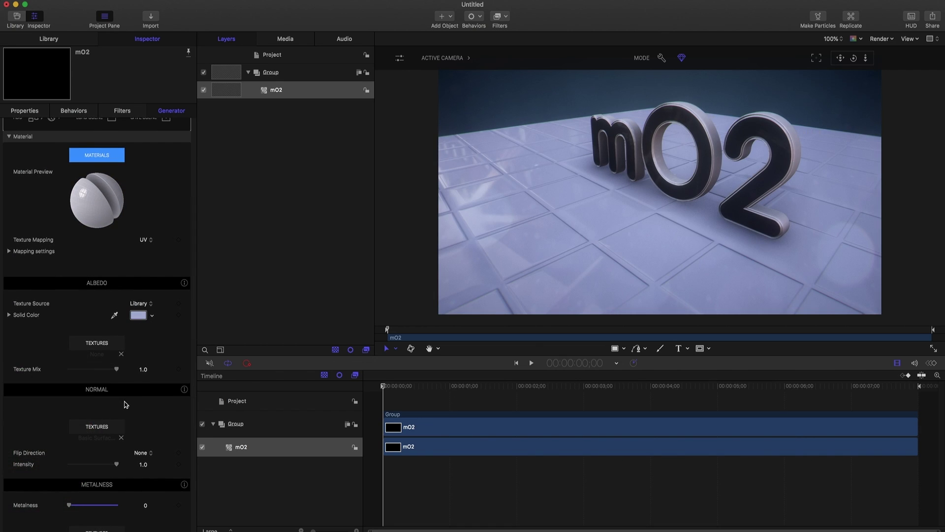
{"action": "scroll", "coordinate": [125, 404], "scroll_direction": "down", "scroll_amount": 3}
{"action": "scroll", "coordinate": [125, 404], "scroll_direction": "down", "scroll_amount": 15}
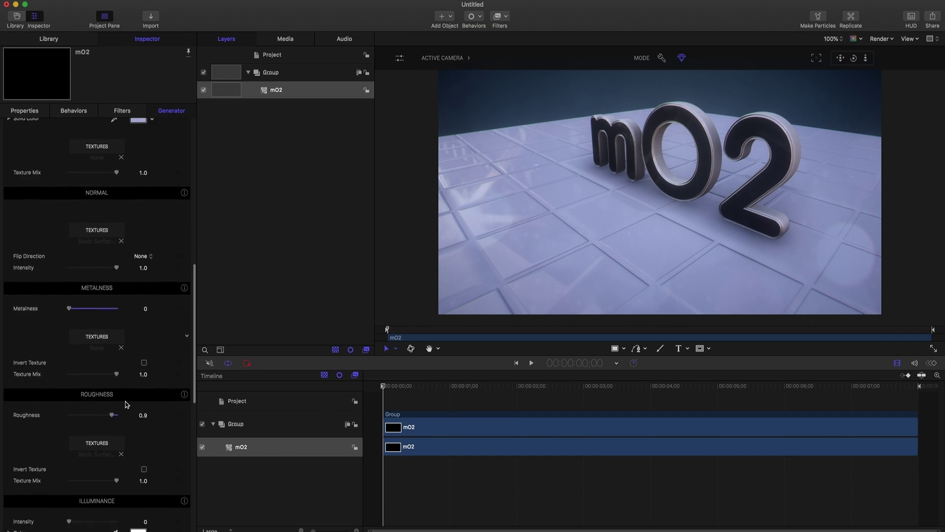
{"action": "scroll", "coordinate": [127, 404], "scroll_direction": "down", "scroll_amount": 11}
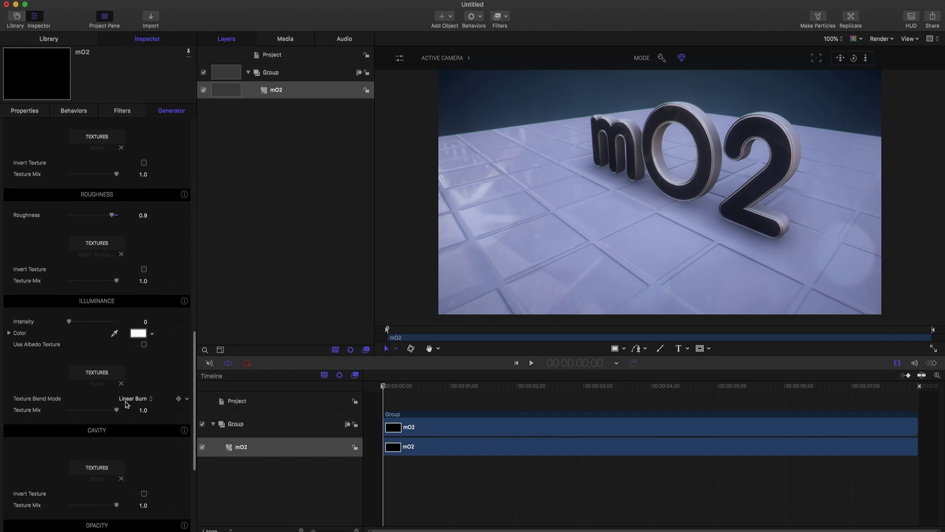
{"action": "scroll", "coordinate": [126, 403], "scroll_direction": "up", "scroll_amount": 20}
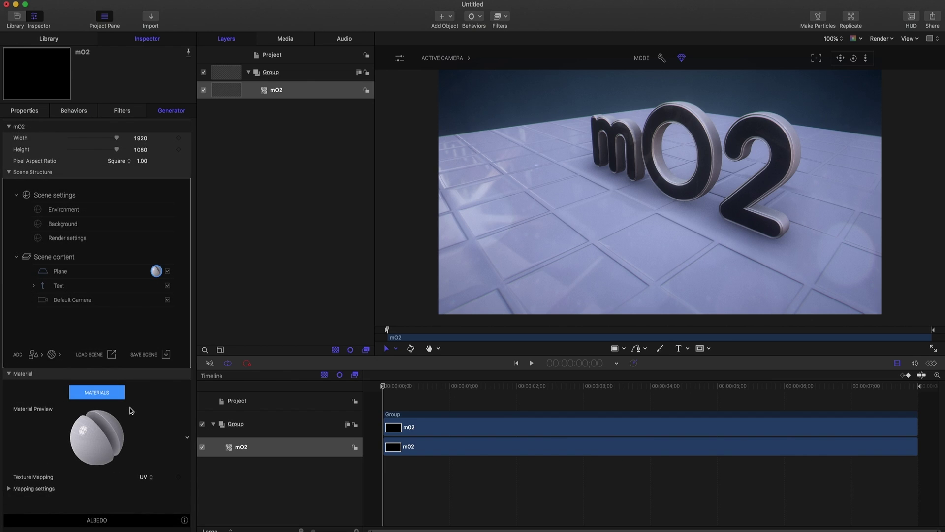
Keep UV mapping and set the floor's Tile Size X and Y to 0.5.
{"action": "left_click", "coordinate": [146, 476]}
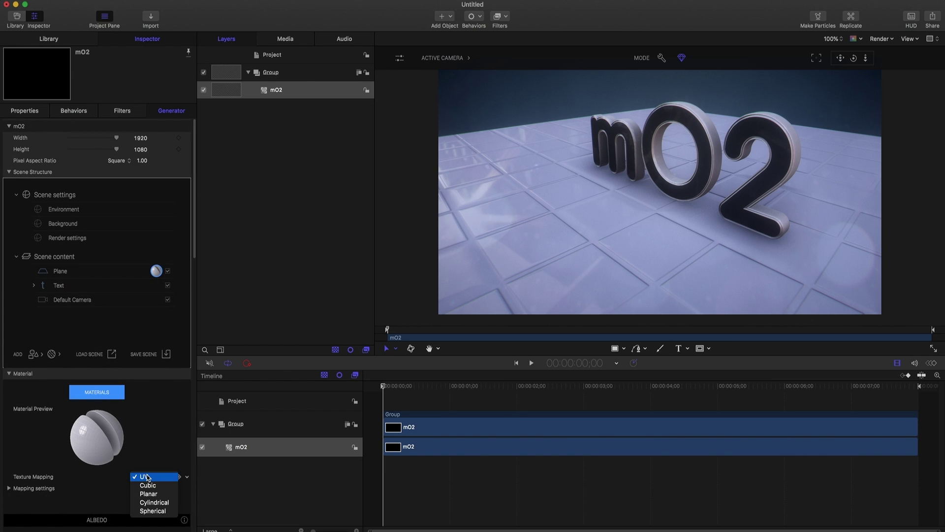
{"action": "left_click", "coordinate": [147, 477]}
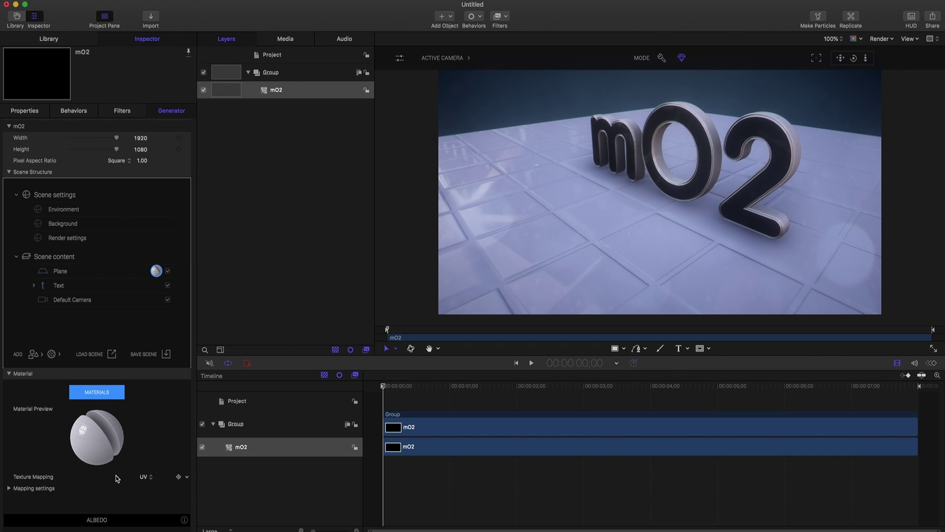
{"action": "left_click", "coordinate": [10, 489]}
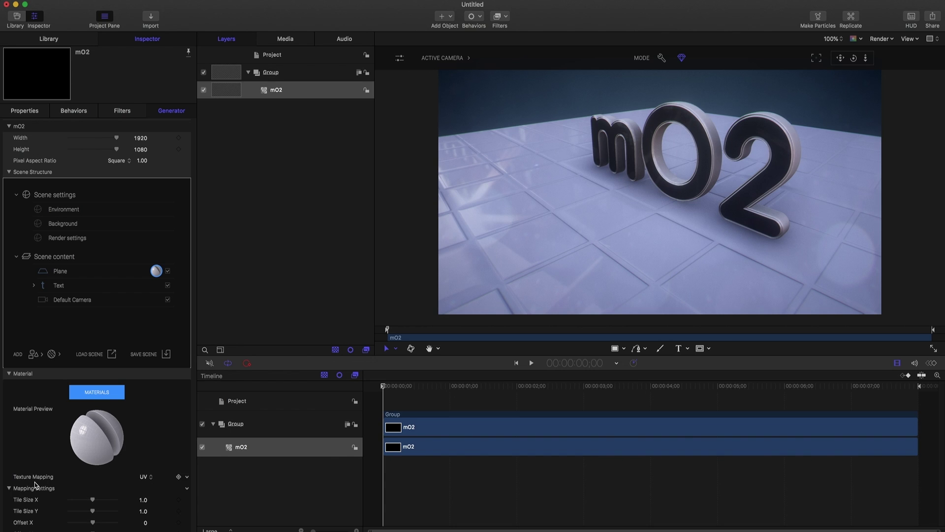
{"action": "scroll", "coordinate": [37, 485], "scroll_direction": "down", "scroll_amount": 5}
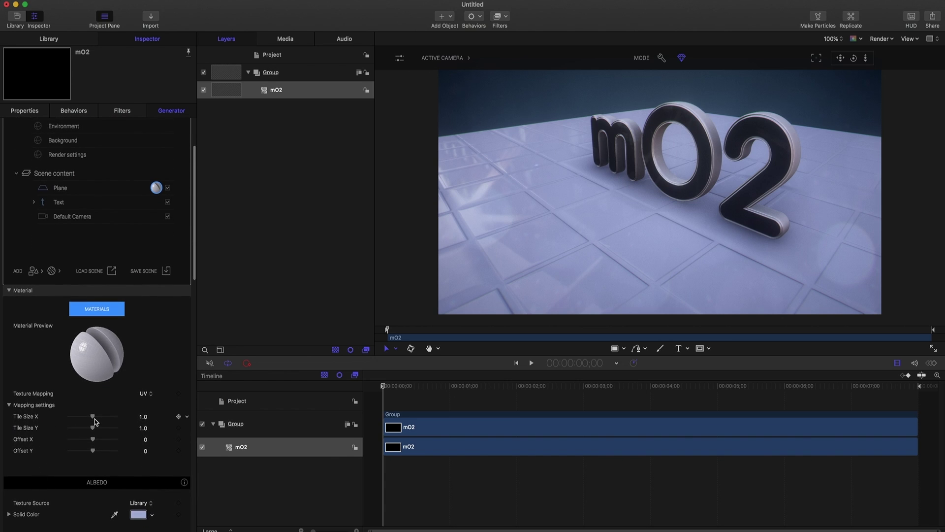
{"action": "left_click", "coordinate": [142, 419]}
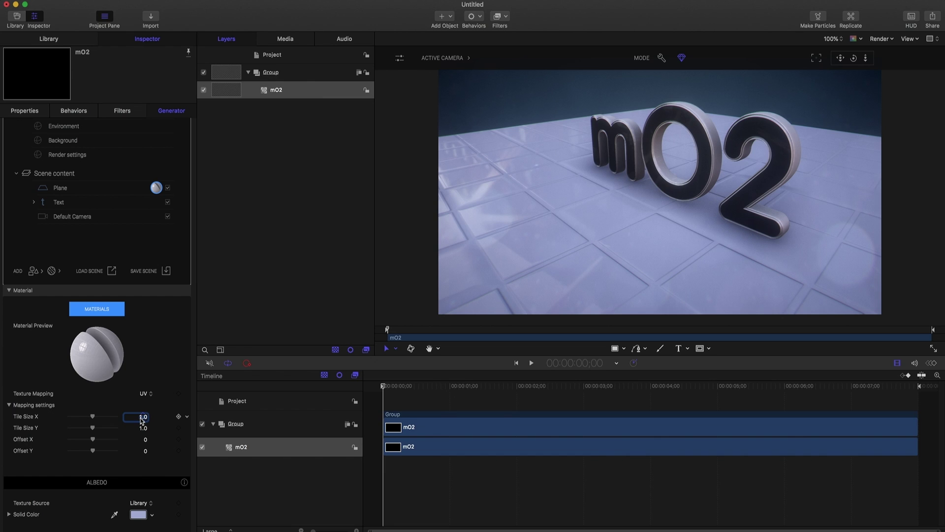
{"action": "type", "text": "0.5"}
{"action": "left_click", "coordinate": [143, 430]}
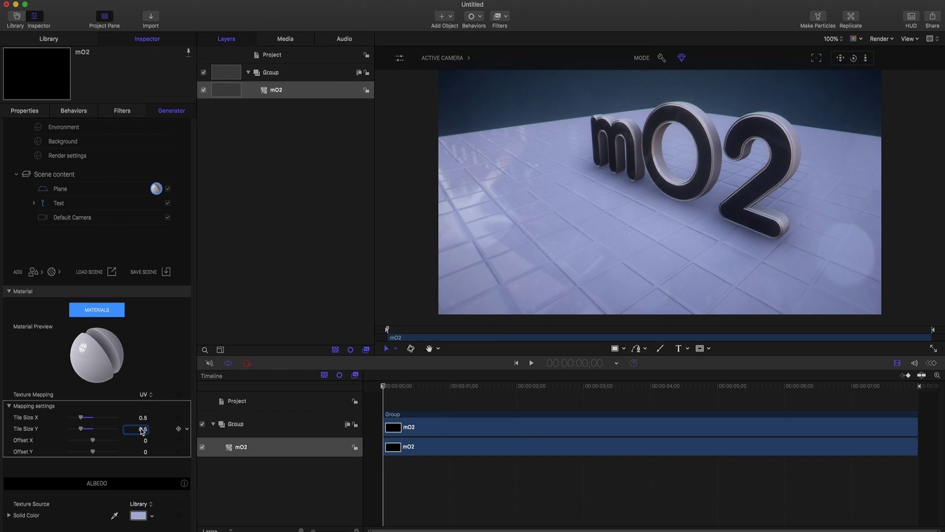
Add the Tiles Rounded Wall instancer preset to the scene.
{"action": "left_click", "coordinate": [35, 275]}
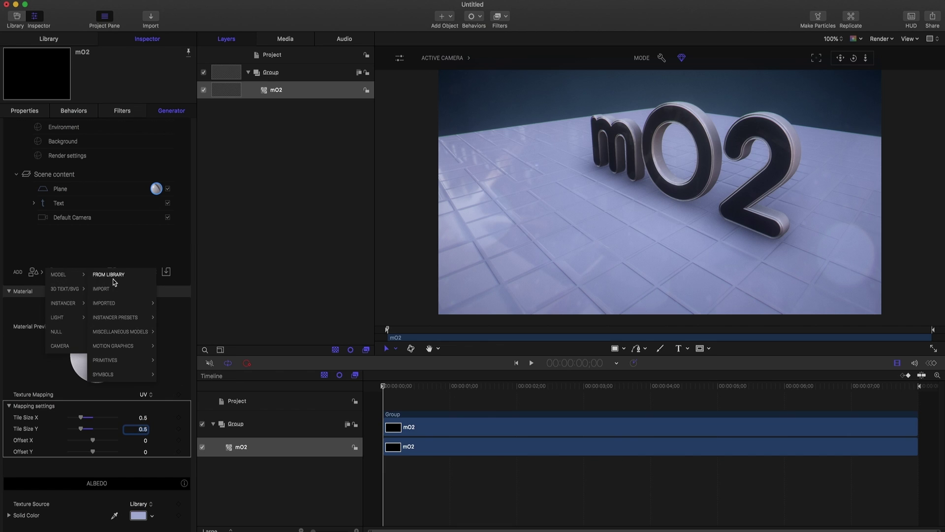
{"action": "mouse_move", "coordinate": [126, 319]}
{"action": "mouse_move", "coordinate": [178, 449]}
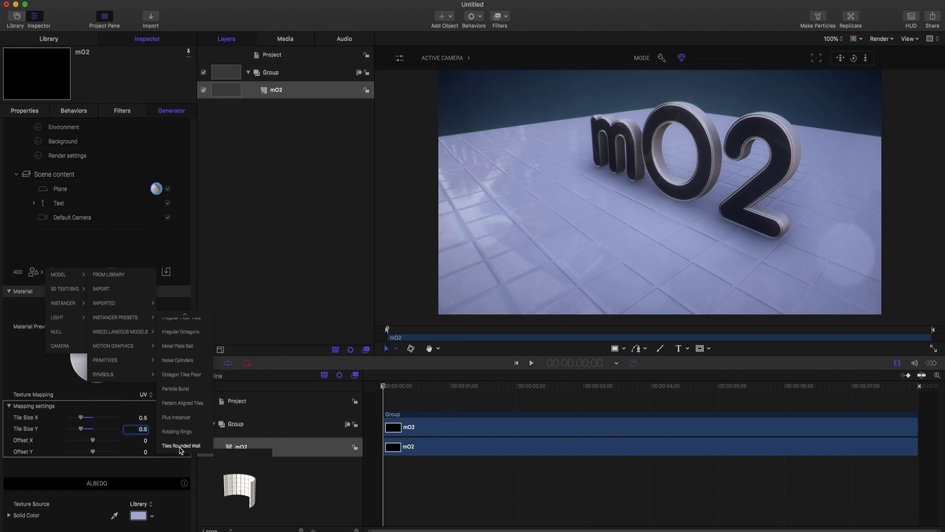
{"action": "left_click", "coordinate": [181, 446]}
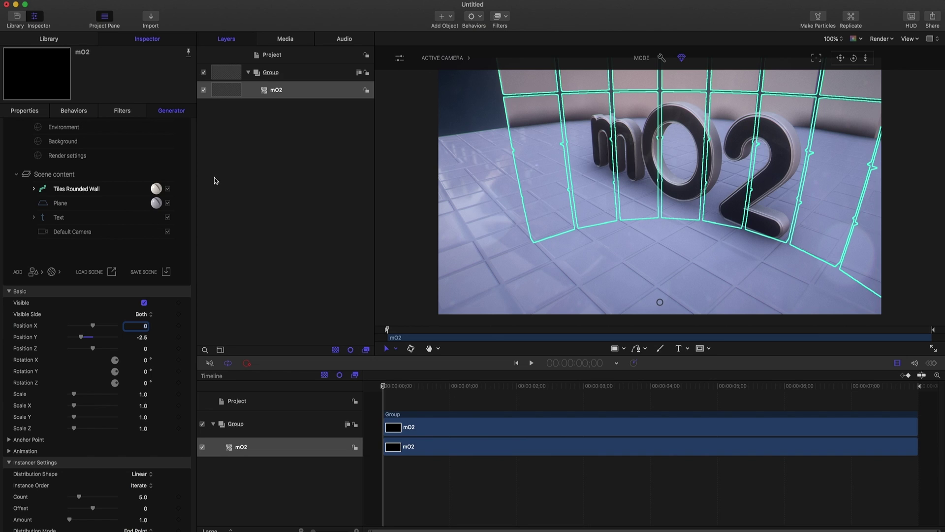
Expand the wall to inspect its Arc Instancer and Cube, then collapse it again.
{"action": "left_click", "coordinate": [34, 189]}
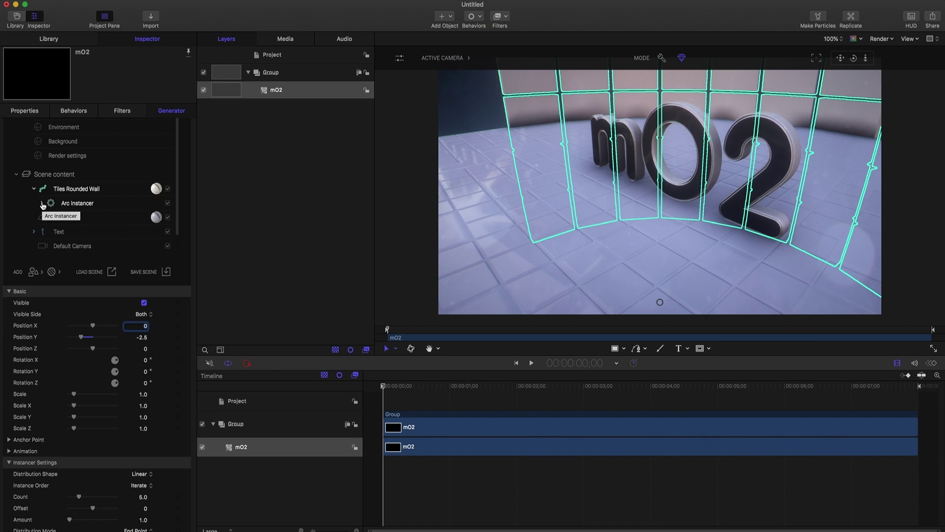
{"action": "left_click", "coordinate": [42, 204]}
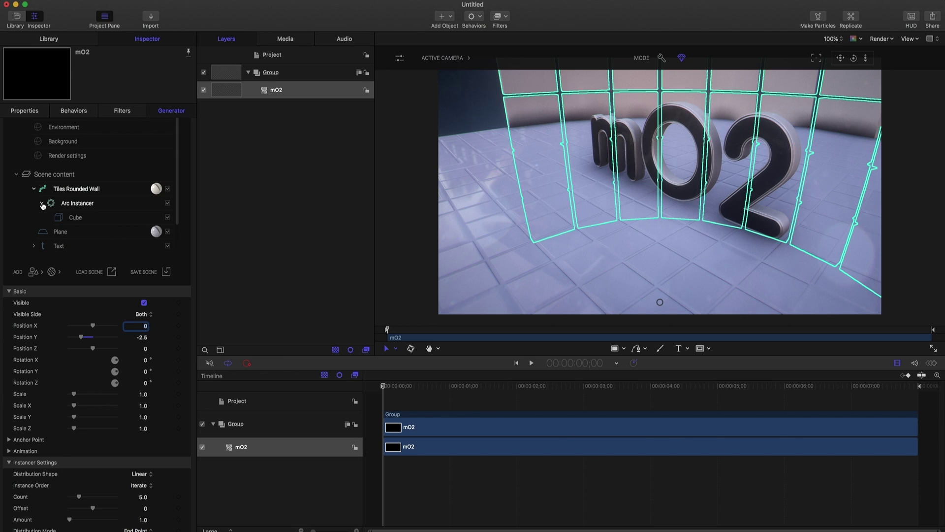
{"action": "left_click", "coordinate": [74, 217]}
{"action": "left_click", "coordinate": [70, 190]}
{"action": "left_click", "coordinate": [34, 189]}
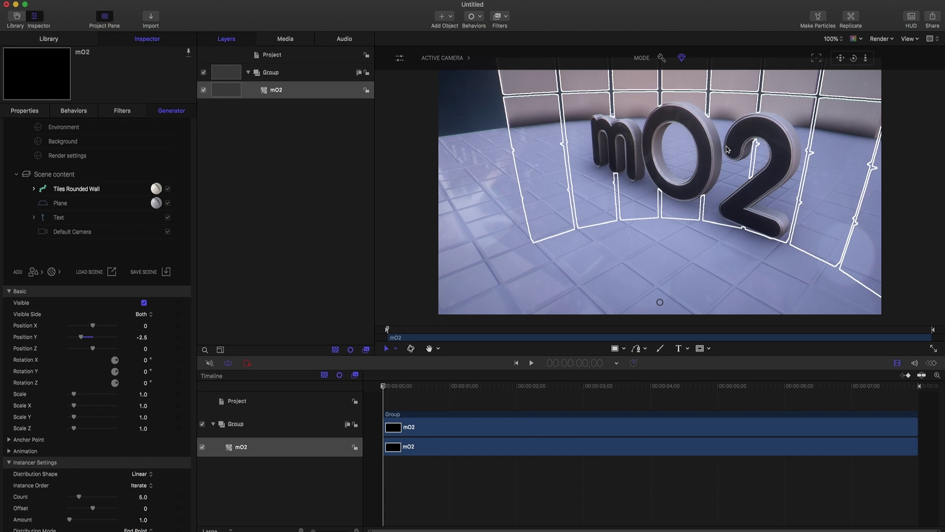
{"action": "left_click", "coordinate": [682, 58]}
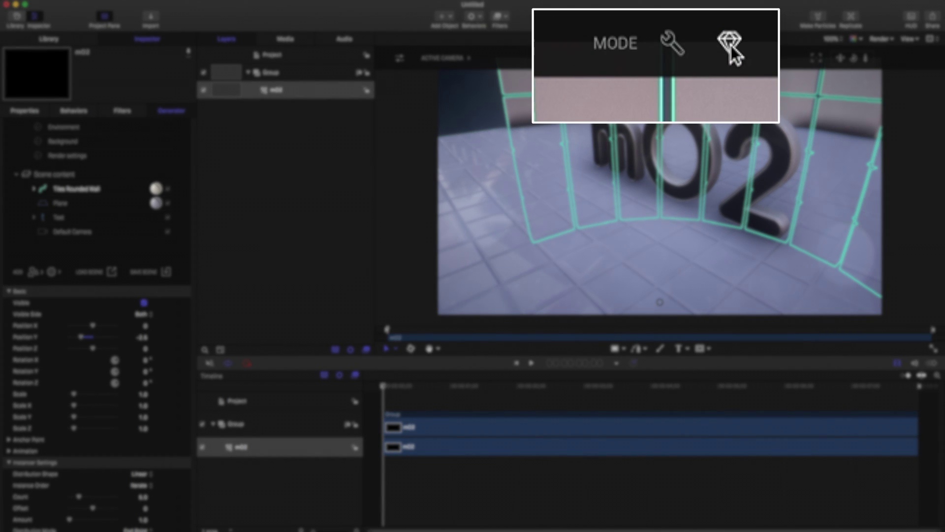
Raise the camera's Bloom slider in the camera effects settings for a brighter, glowier render.
{"action": "left_click", "coordinate": [662, 58]}
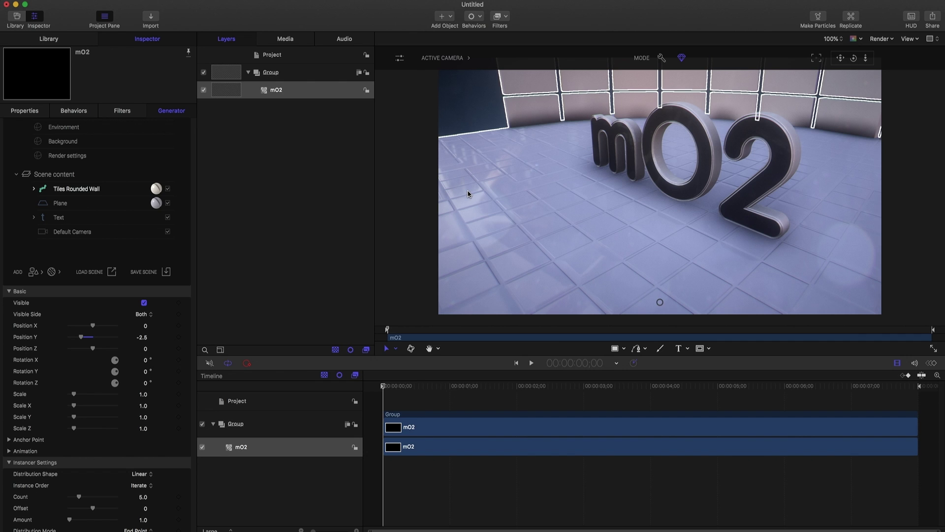
{"action": "left_click", "coordinate": [400, 60]}
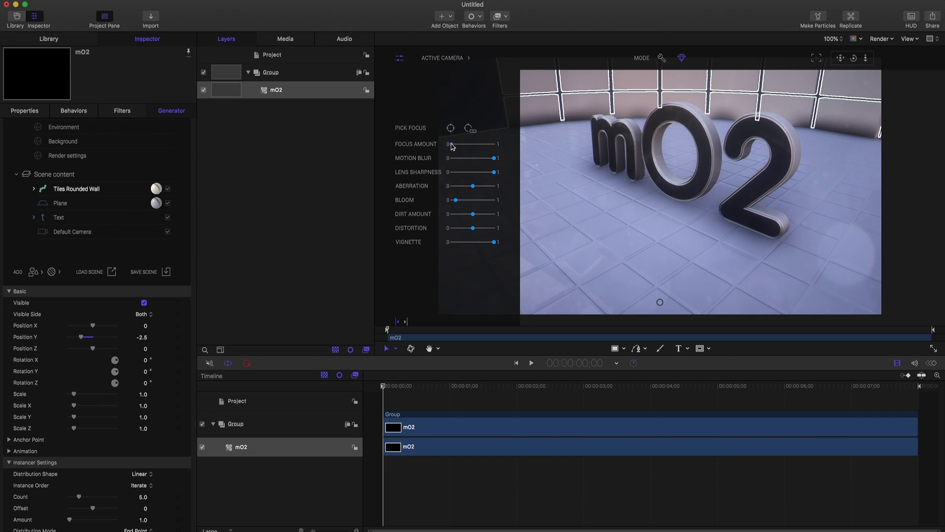
{"action": "mouse_move", "coordinate": [455, 200]}
{"action": "left_mouse_down"}
{"action": "mouse_move", "coordinate": [469, 201]}
{"action": "mouse_move", "coordinate": [455, 203]}
{"action": "left_mouse_up"}
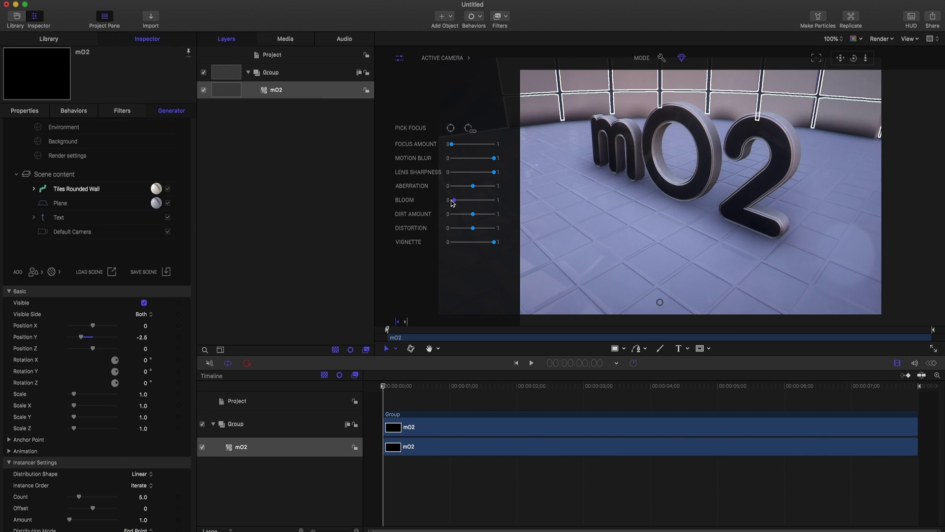
{"action": "left_click", "coordinate": [661, 58]}
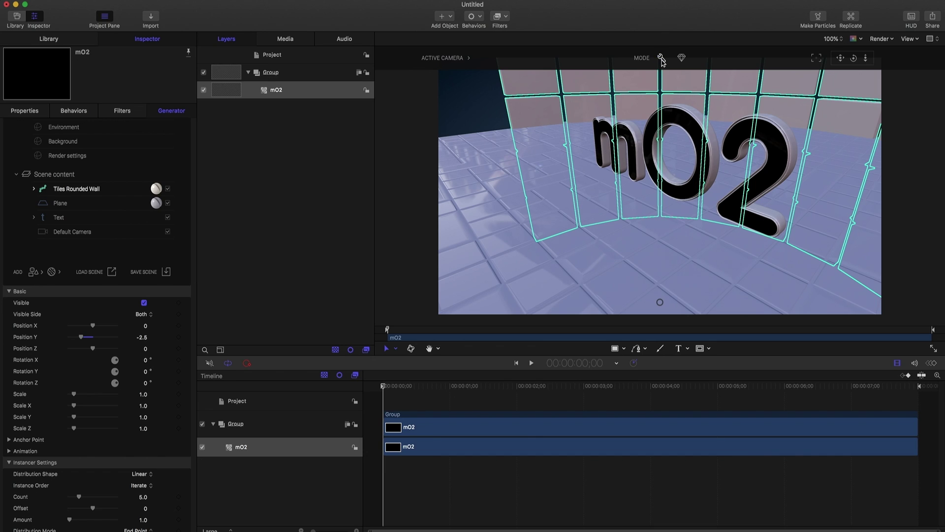
{"action": "left_click", "coordinate": [662, 59]}
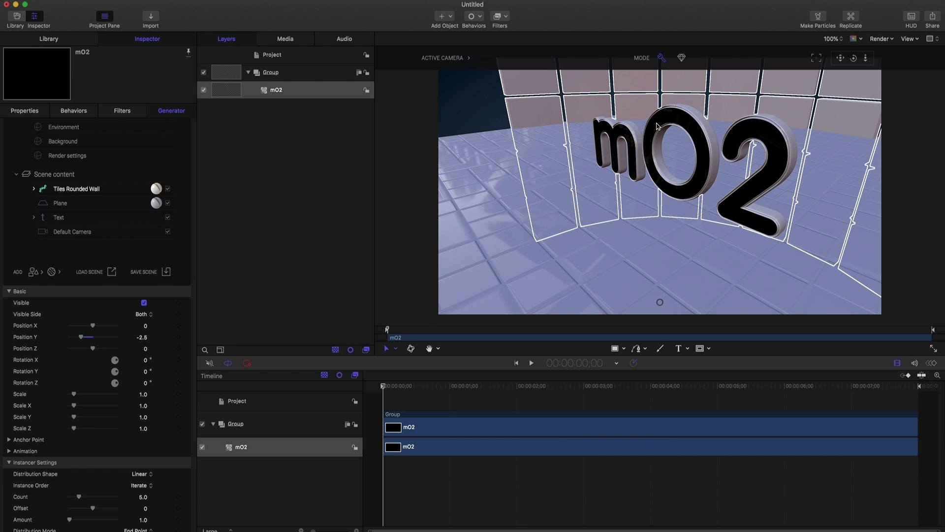
{"action": "left_click", "coordinate": [662, 58]}
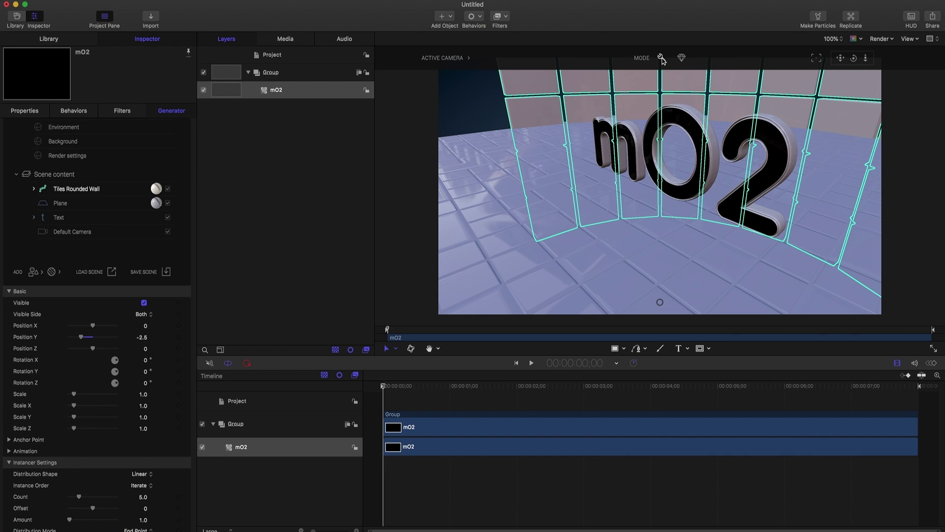
{"action": "left_click", "coordinate": [662, 58]}
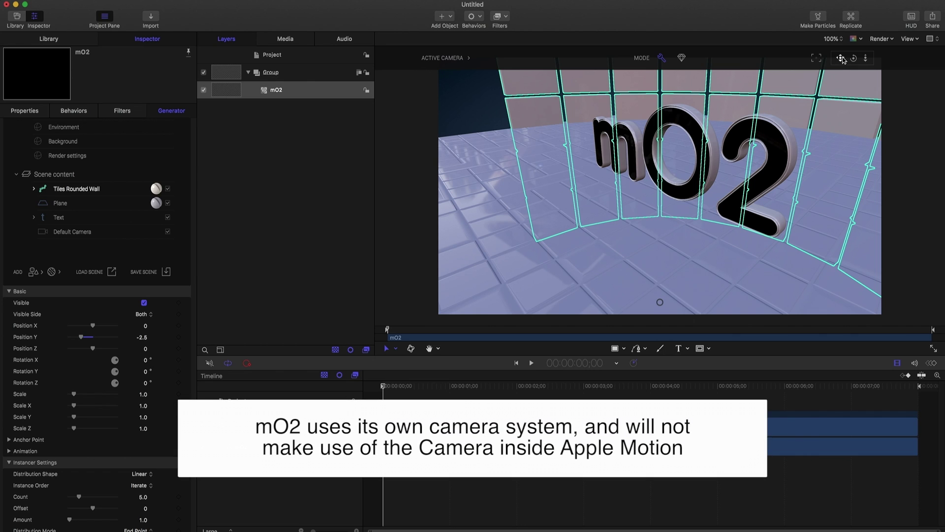
{"action": "left_click", "coordinate": [447, 18]}
{"action": "left_click", "coordinate": [464, 44]}
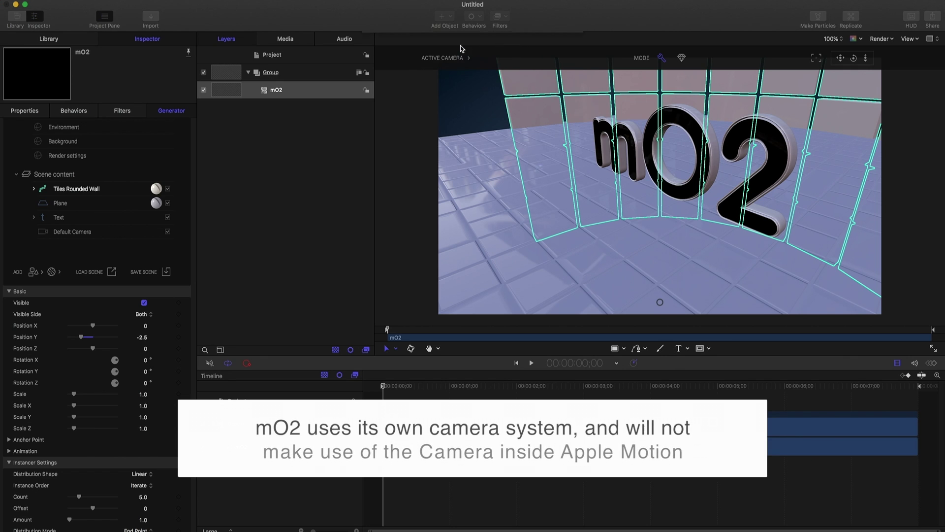
{"action": "left_click", "coordinate": [512, 88]}
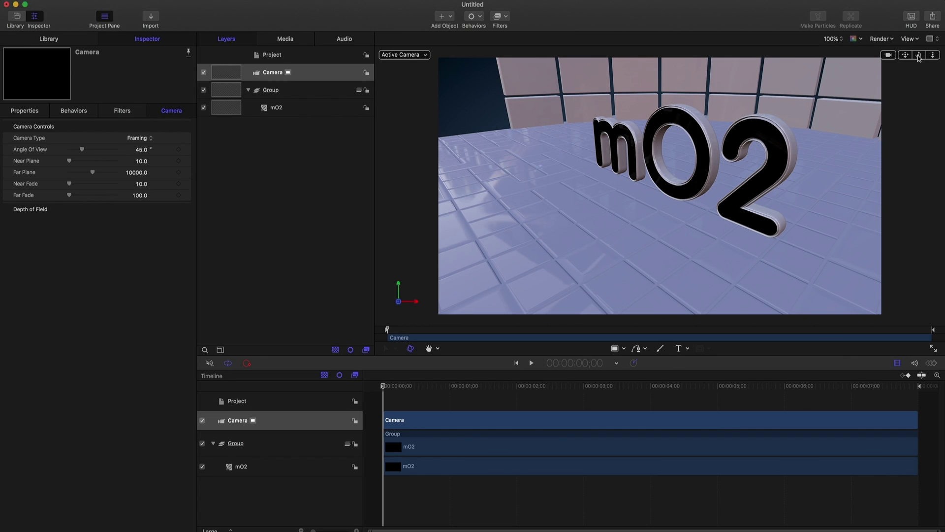
{"action": "key", "text": "Delete"}
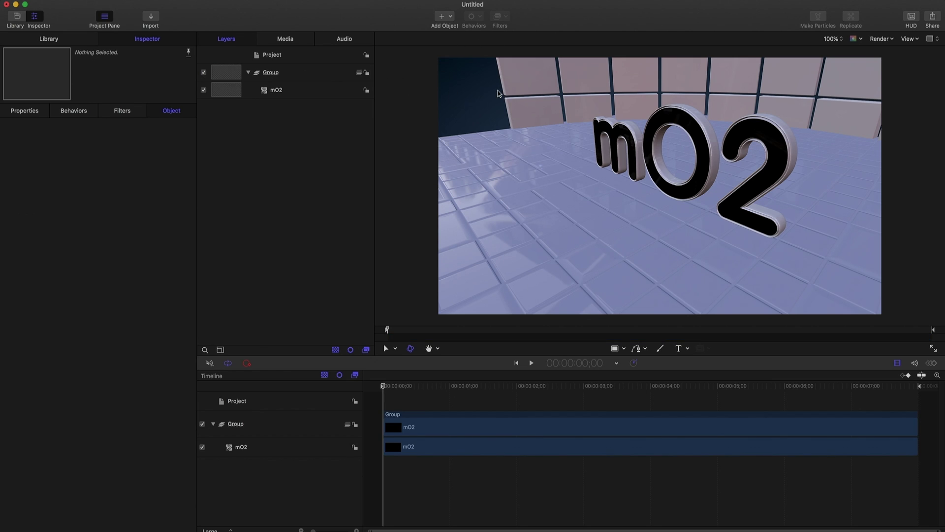
{"action": "left_click", "coordinate": [515, 100]}
Select the tiled wall, then move and orbit the view closer to face the wall and text.
{"action": "left_click", "coordinate": [515, 106]}
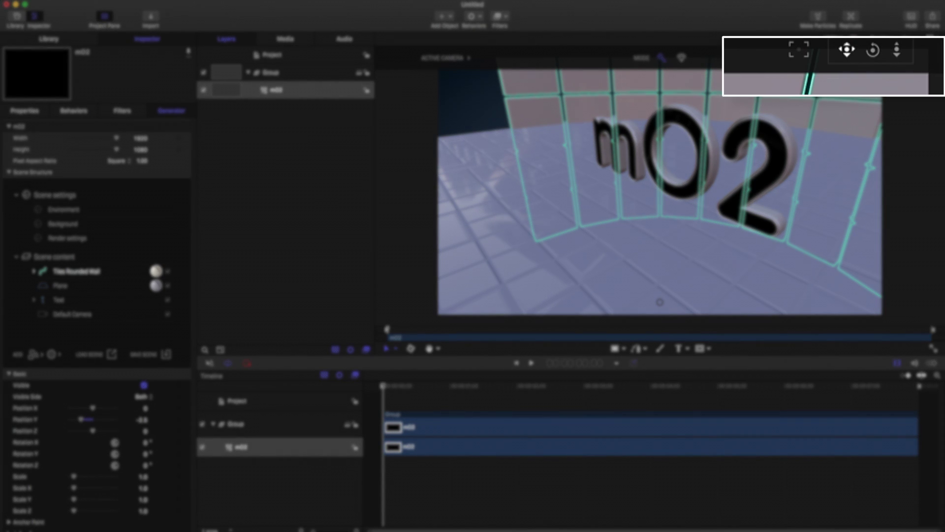
{"action": "mouse_move", "coordinate": [840, 58]}
{"action": "left_mouse_down"}
{"action": "mouse_move", "coordinate": [815, 62]}
{"action": "mouse_move", "coordinate": [865, 60]}
{"action": "mouse_move", "coordinate": [865, 69]}
{"action": "mouse_move", "coordinate": [857, 58]}
{"action": "mouse_move", "coordinate": [866, 60]}
{"action": "mouse_move", "coordinate": [847, 63]}
{"action": "left_mouse_up"}
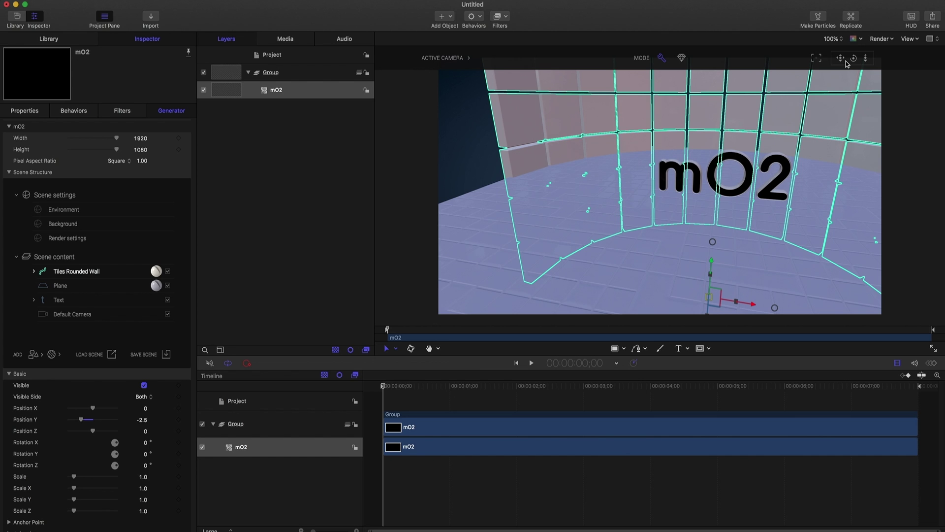
{"action": "left_click_drag", "start_coordinate": [854, 57], "coordinate": [854, 59]}
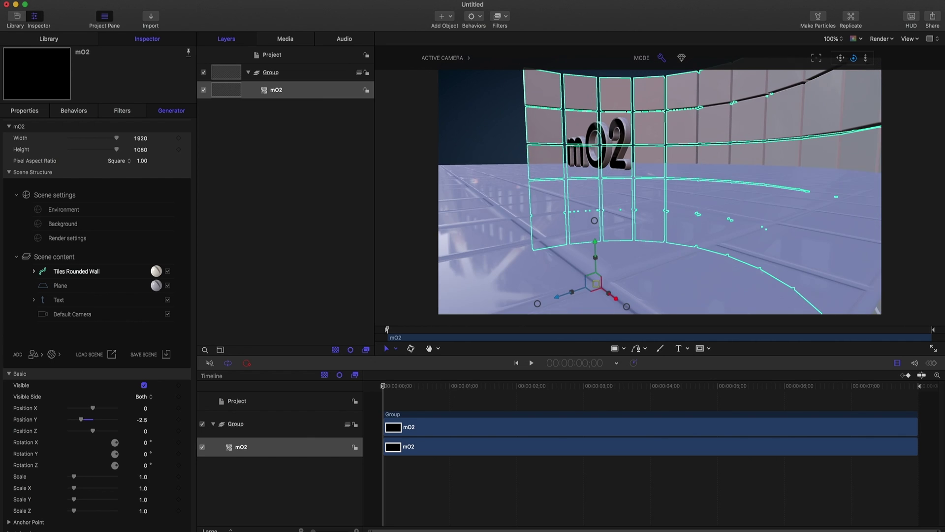
Frame the mO2 text, select the tiled wall, text and floor plane in turn, then zoom out.
{"action": "left_click", "coordinate": [632, 158]}
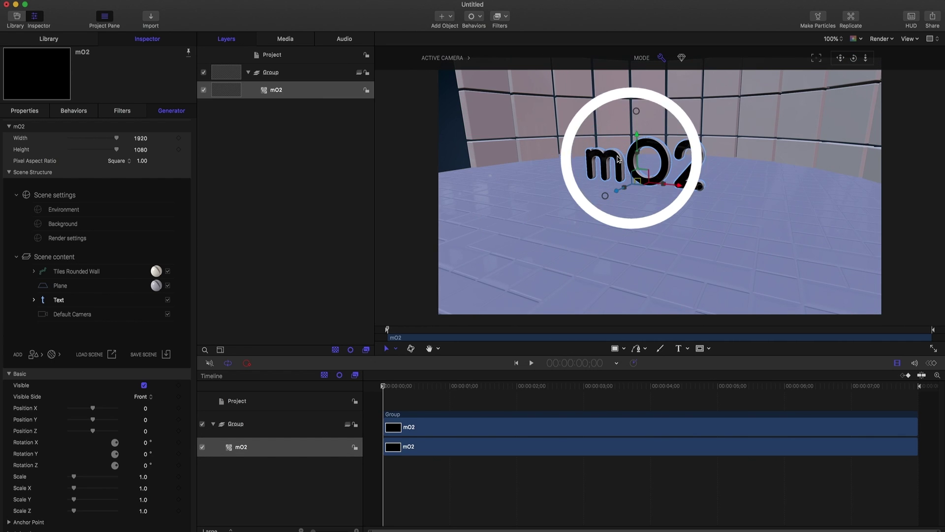
{"action": "left_click", "coordinate": [548, 117]}
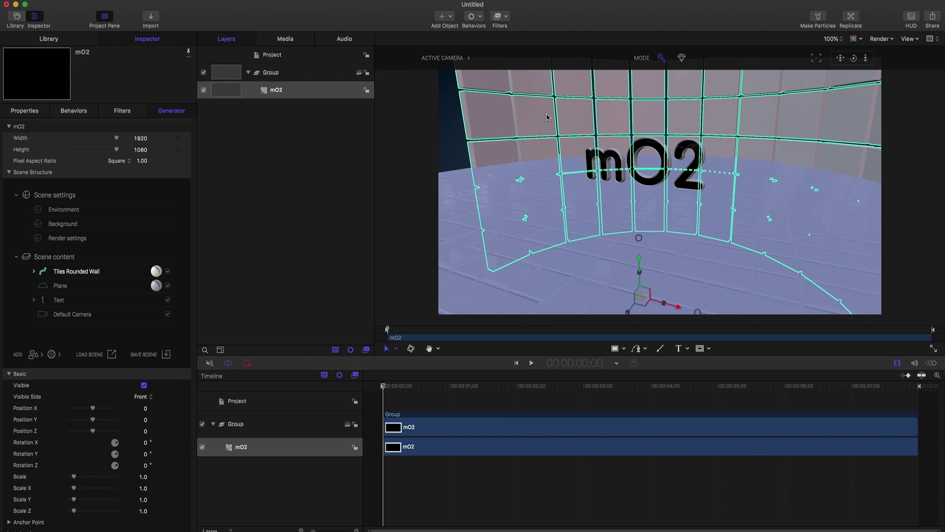
{"action": "left_click", "coordinate": [616, 152]}
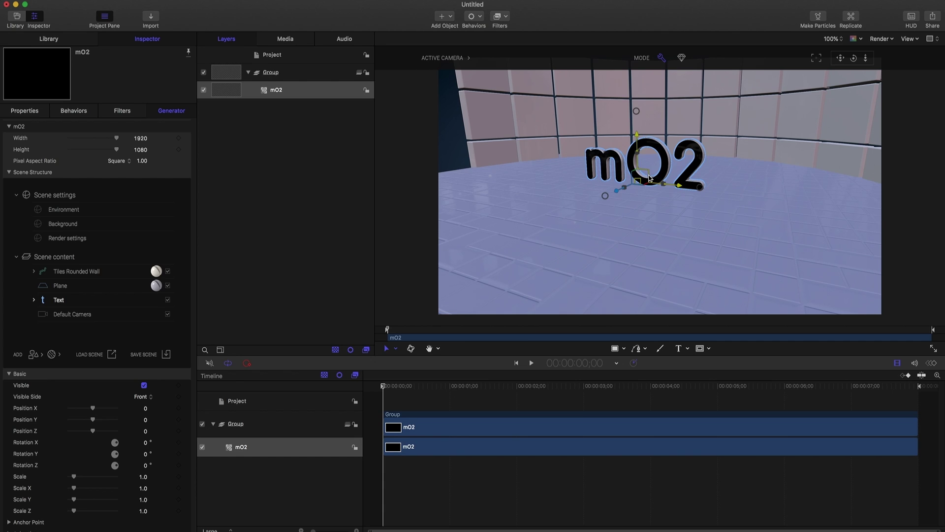
{"action": "left_click", "coordinate": [648, 213]}
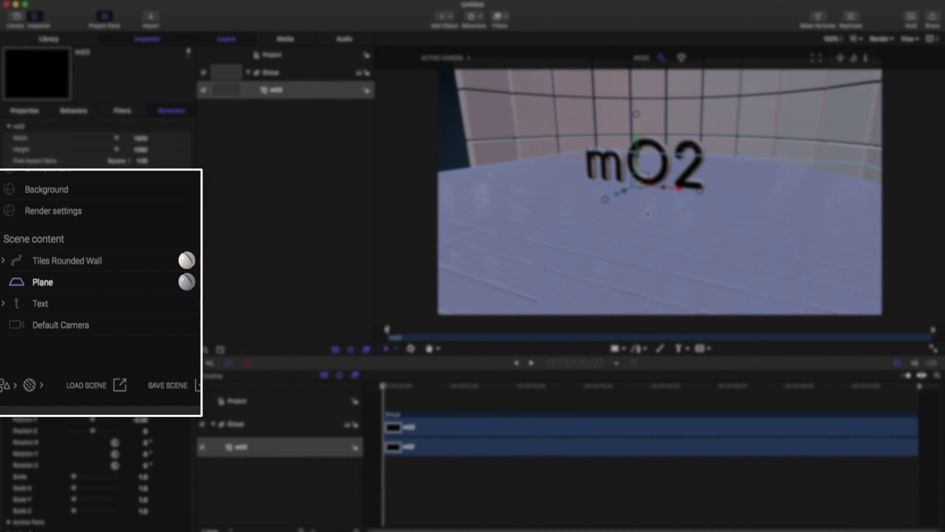
{"action": "left_click", "coordinate": [631, 158]}
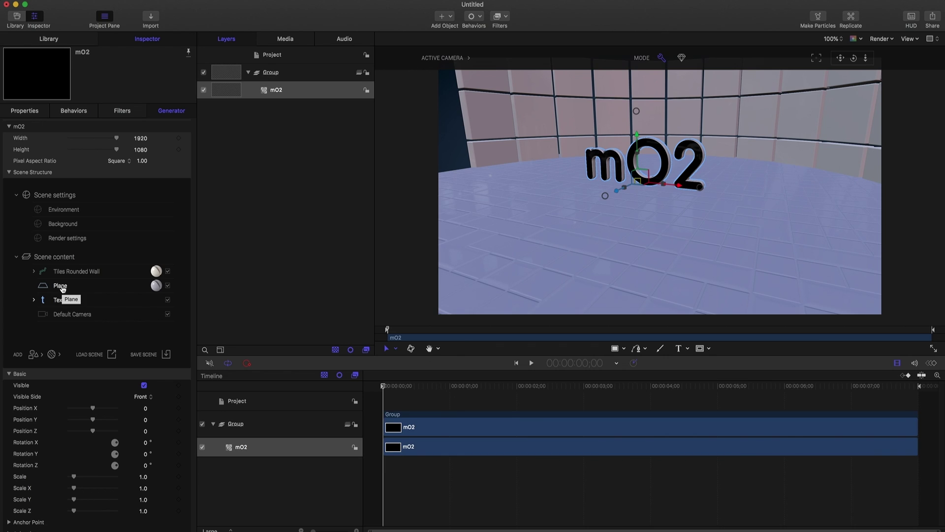
{"action": "left_click", "coordinate": [69, 273]}
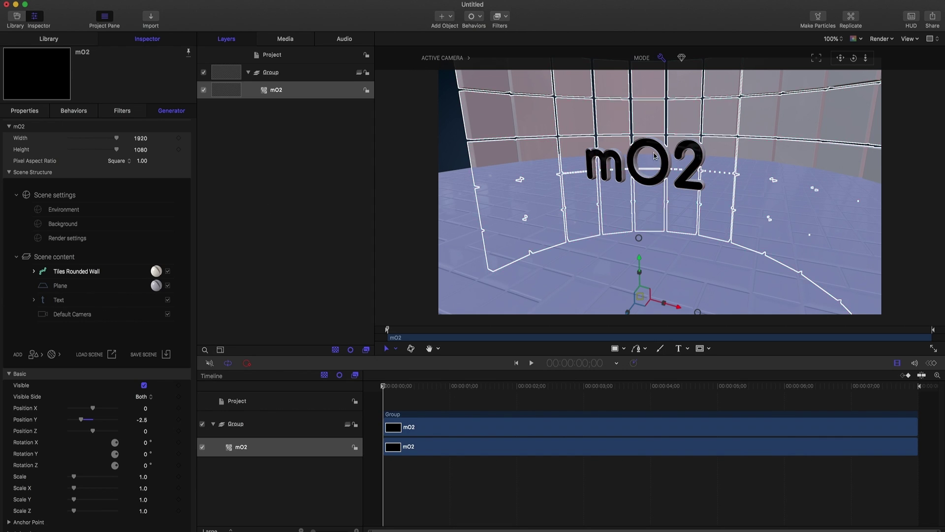
{"action": "left_click", "coordinate": [817, 59]}
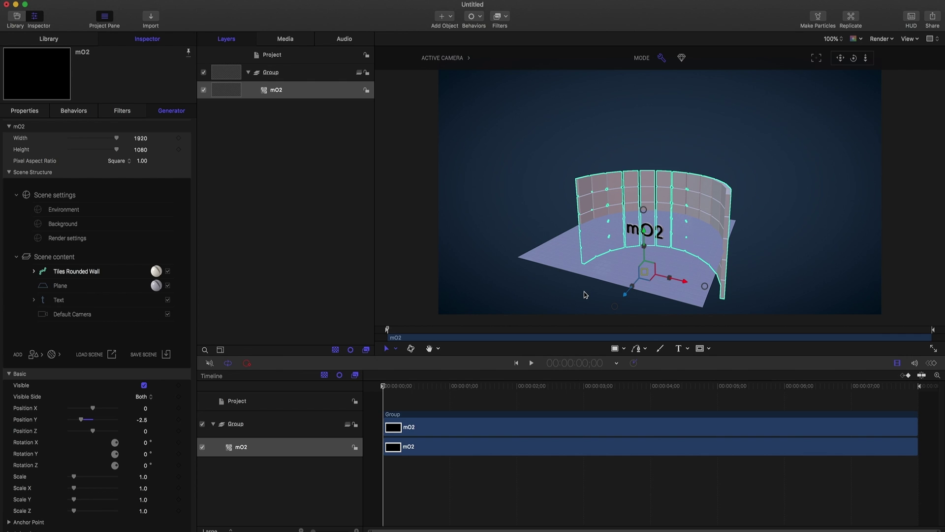
Push the tiled wall back behind the text, shift it slightly left and make it taller.
{"action": "left_click_drag", "start_coordinate": [626, 294], "coordinate": [655, 204]}
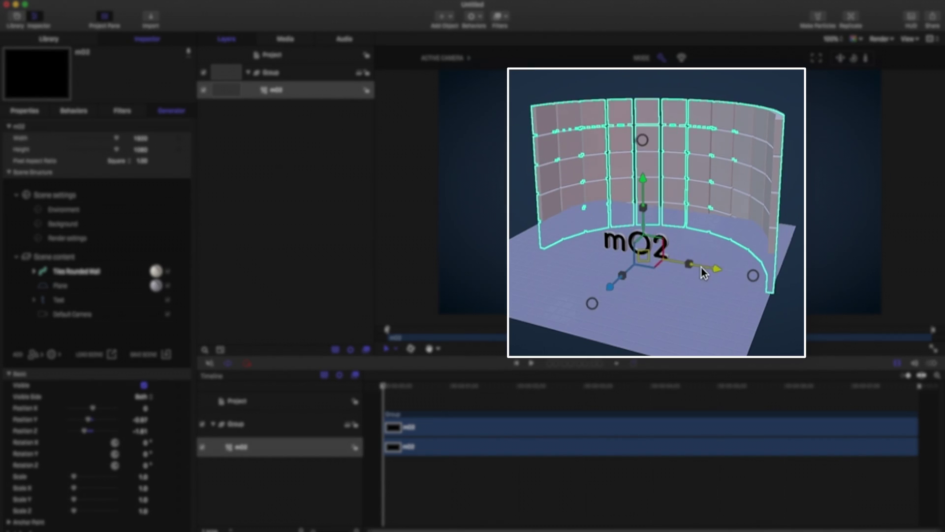
{"action": "mouse_move", "coordinate": [701, 268]}
{"action": "left_mouse_down"}
{"action": "mouse_move", "coordinate": [678, 264]}
{"action": "mouse_move", "coordinate": [696, 270]}
{"action": "left_mouse_up"}
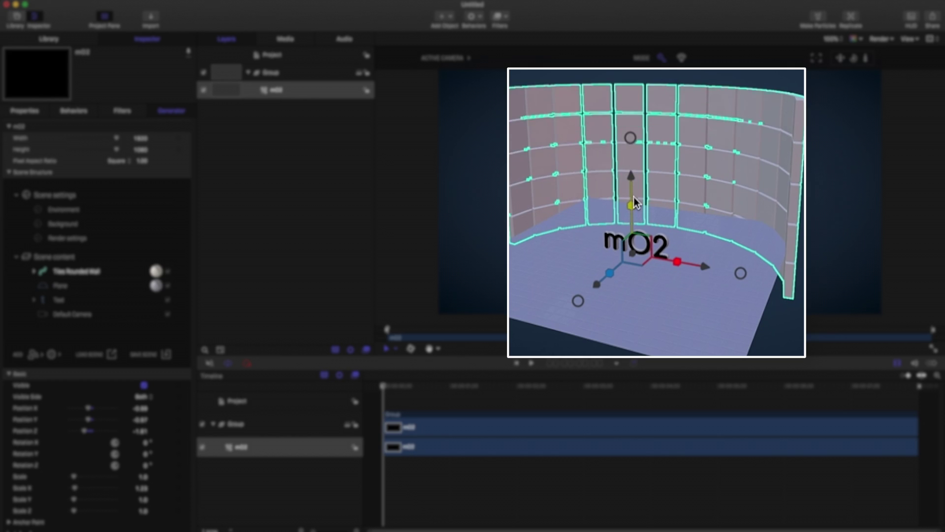
{"action": "left_click_drag", "start_coordinate": [635, 205], "coordinate": [634, 199]}
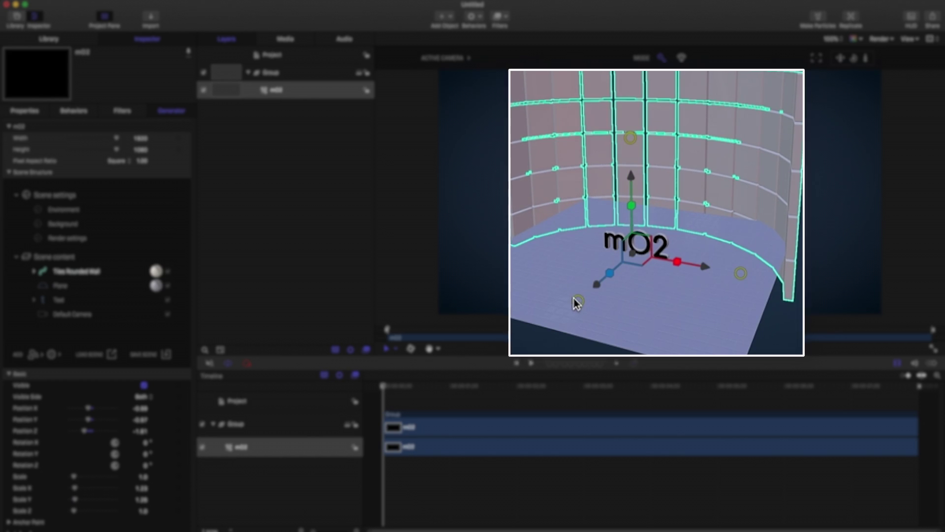
{"action": "mouse_move", "coordinate": [609, 264]}
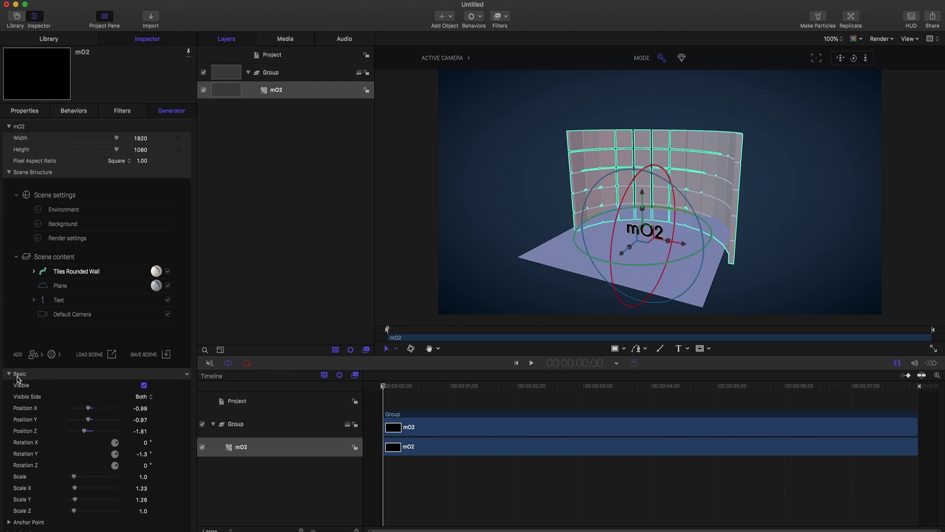
{"action": "left_click_drag", "start_coordinate": [88, 408], "coordinate": [86, 433]}
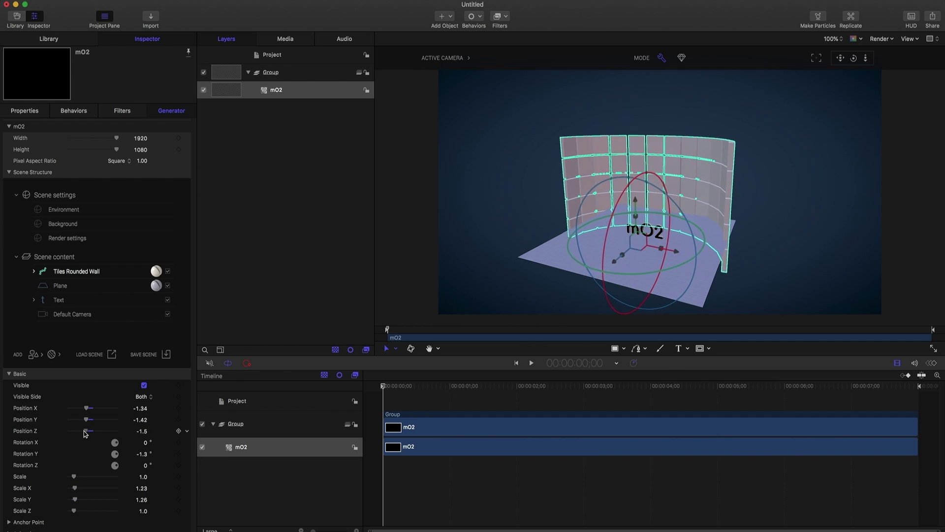
Select the mO2 text and frame the view closely on it.
{"action": "left_click", "coordinate": [653, 231]}
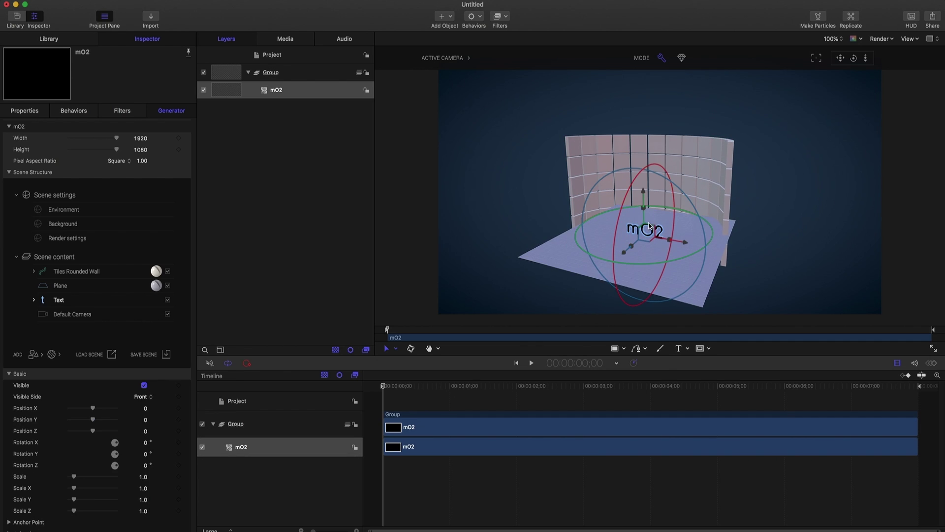
{"action": "left_click", "coordinate": [815, 59]}
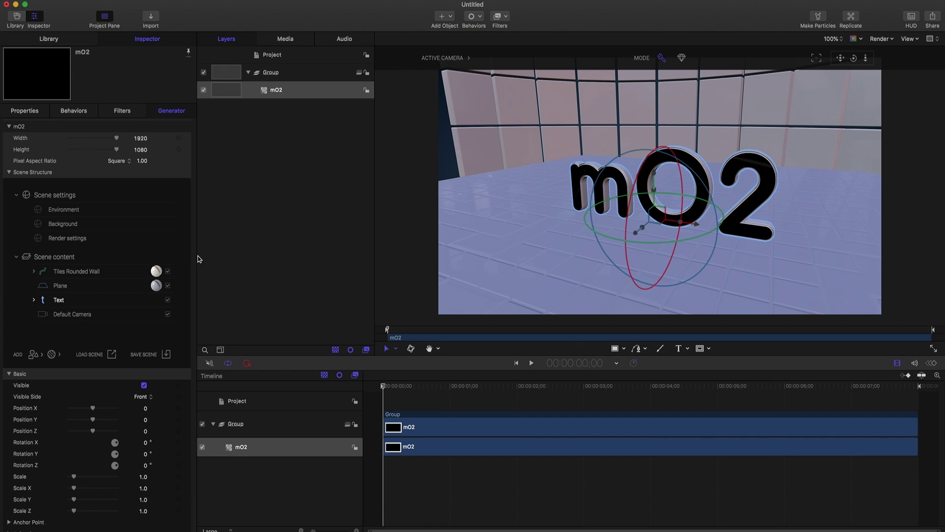
{"action": "left_click", "coordinate": [34, 355]}
Add a Cylinder from the model library beneath the text and widen it to radius 1.45.
{"action": "mouse_move", "coordinate": [54, 359]}
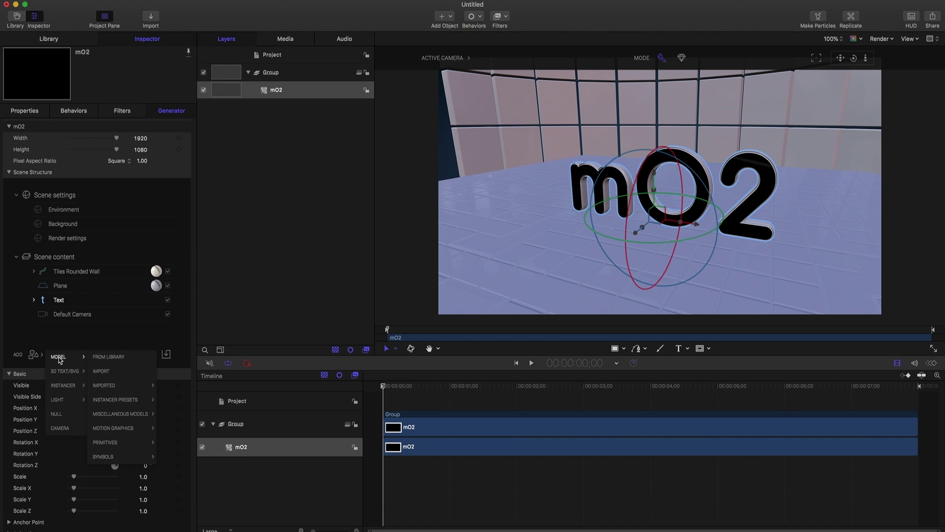
{"action": "left_click", "coordinate": [111, 360]}
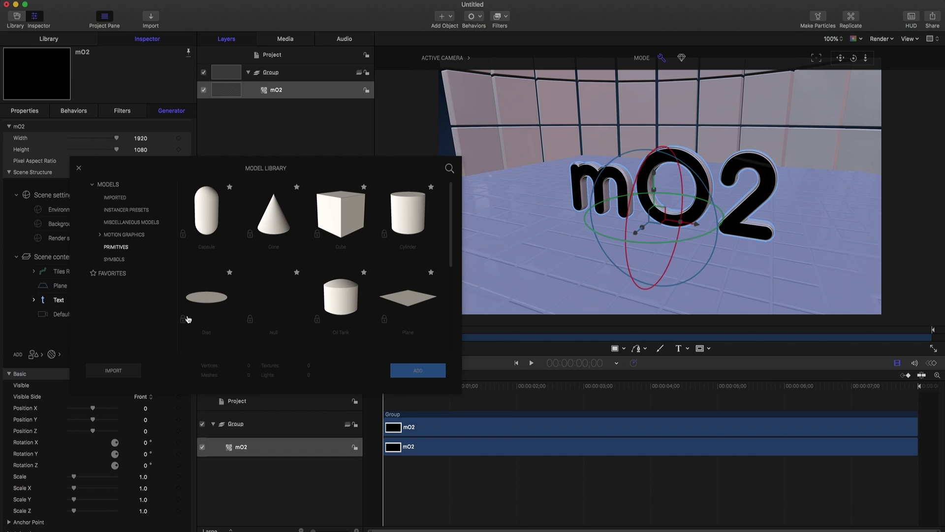
{"action": "left_click", "coordinate": [404, 228]}
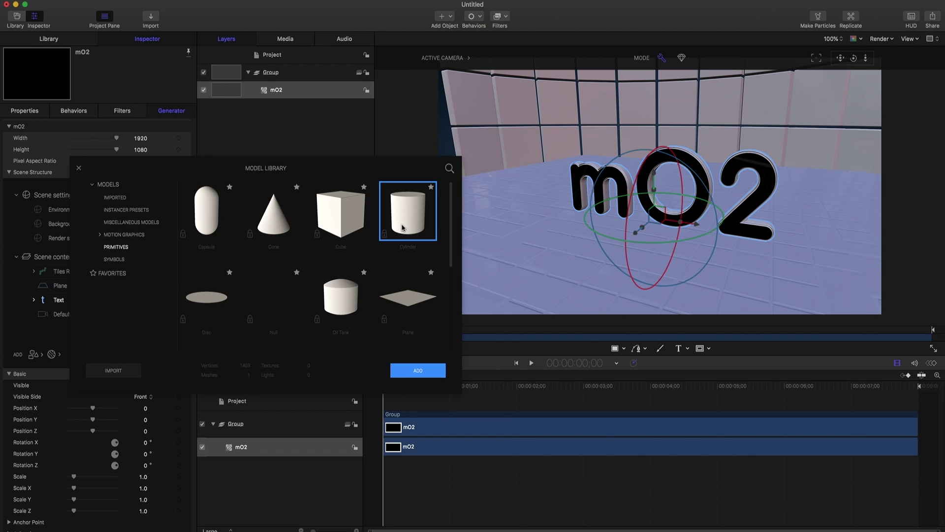
{"action": "left_click", "coordinate": [418, 371]}
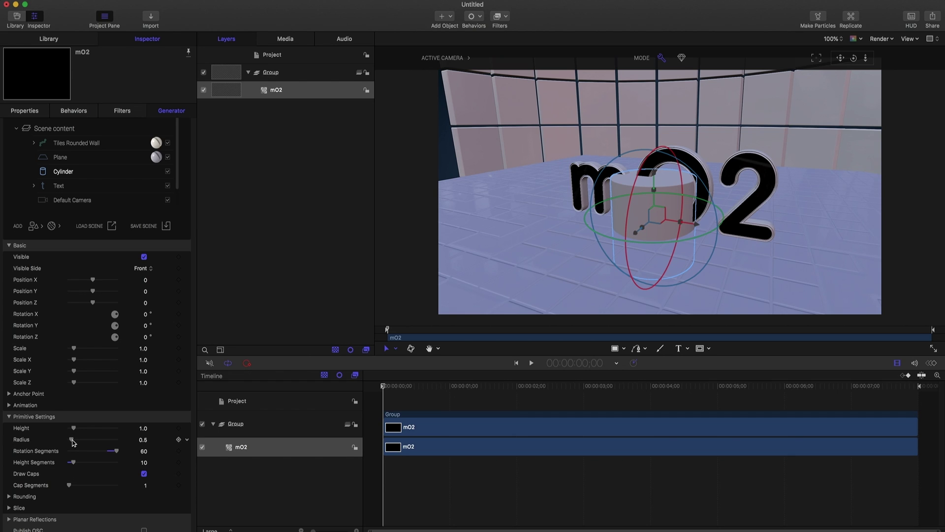
{"action": "left_click_drag", "start_coordinate": [72, 442], "coordinate": [70, 430]}
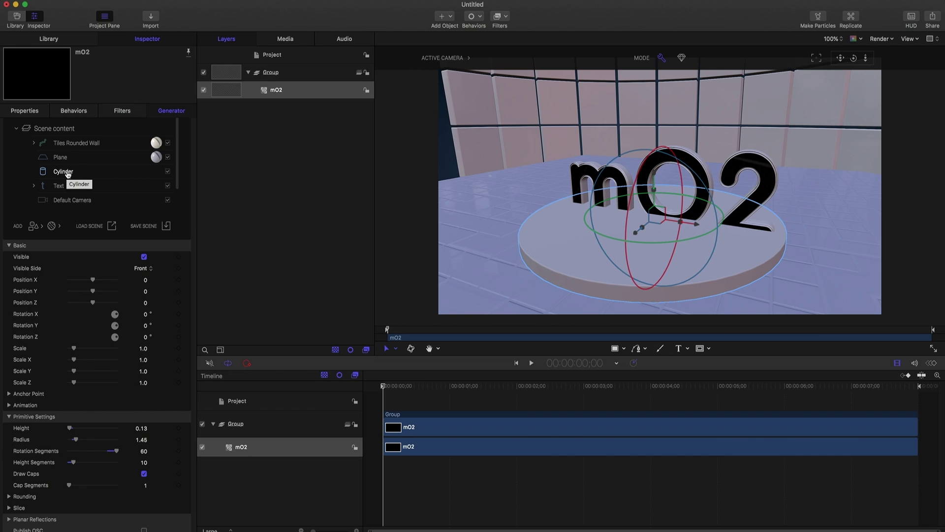
Duplicate the cylinder and name the two copies Stage and Stage Light.
{"action": "right_click", "coordinate": [68, 174]}
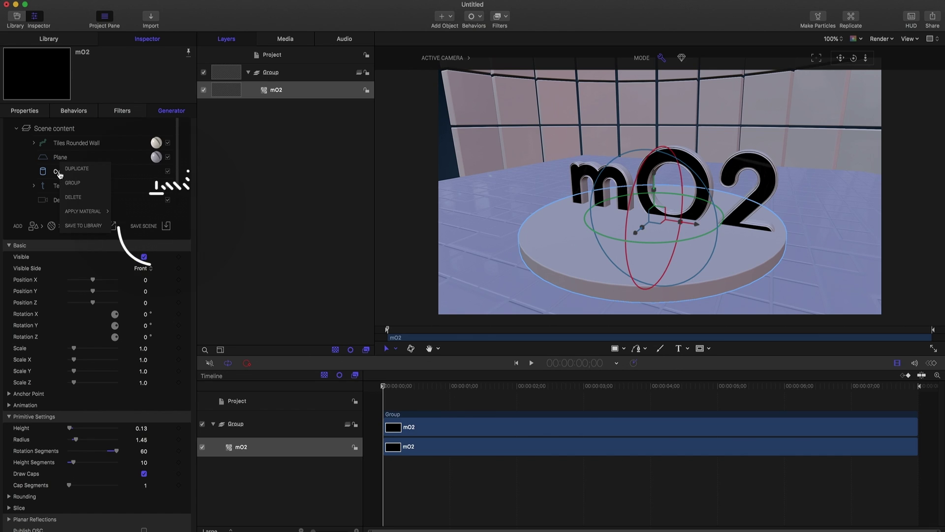
{"action": "left_click", "coordinate": [69, 172]}
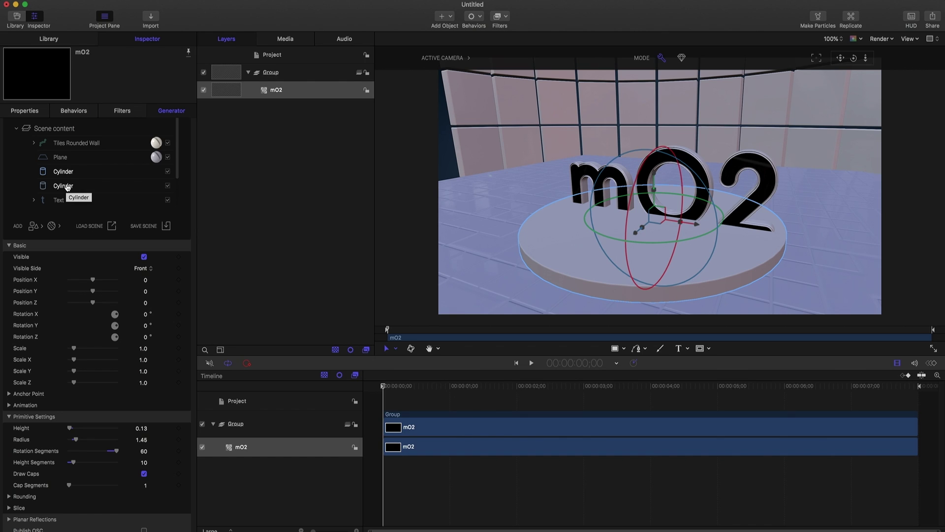
{"action": "left_click", "coordinate": [67, 186]}
{"action": "double_click", "coordinate": [50, 186]}
{"action": "type", "text": "Stage"}
{"action": "left_click", "coordinate": [69, 177]}
{"action": "double_click", "coordinate": [74, 171]}
{"action": "type", "text": "Stage Light"}
{"action": "key", "text": "Return"}
Shrink Stage Light's radius to 1.34 and raise its Position Y to 0.05.
{"action": "scroll", "coordinate": [69, 145], "scroll_direction": "down", "scroll_amount": 2}
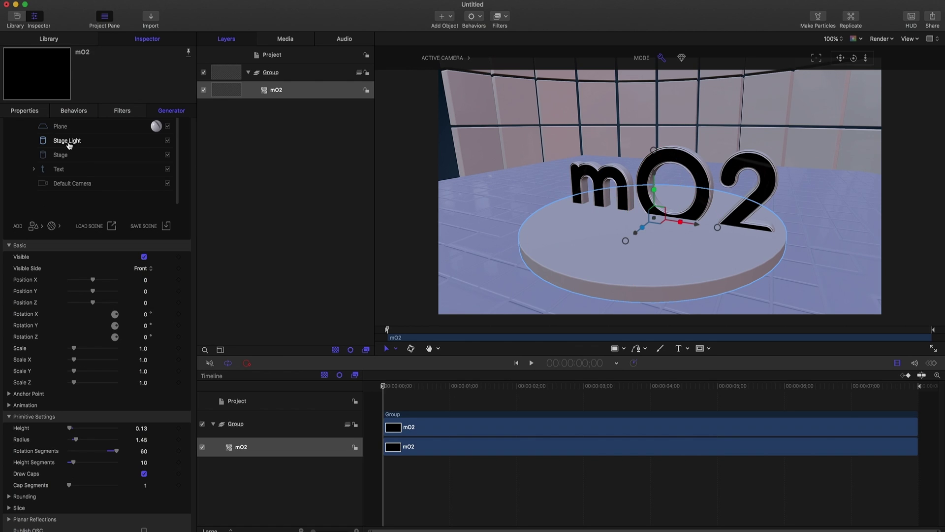
{"action": "left_click_drag", "start_coordinate": [76, 439], "coordinate": [74, 439]}
{"action": "left_click_drag", "start_coordinate": [93, 291], "coordinate": [91, 293]}
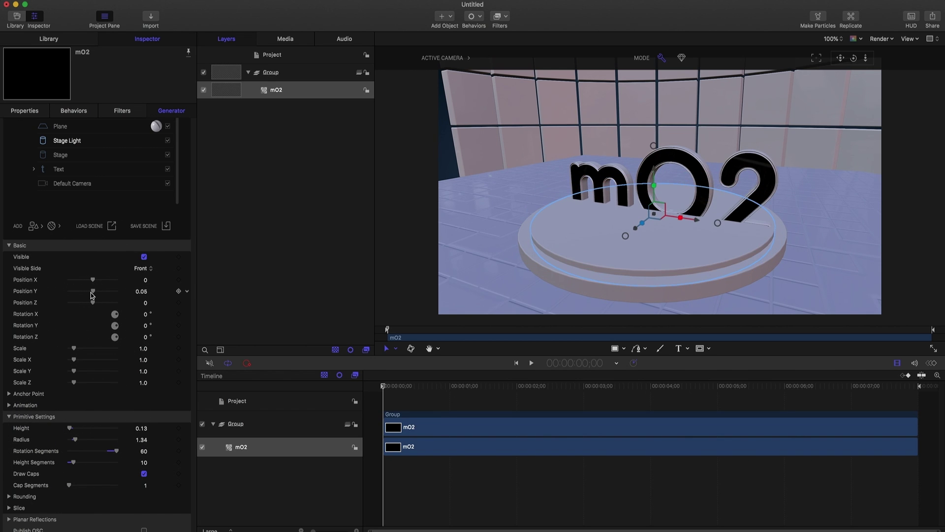
{"action": "left_click", "coordinate": [52, 226]}
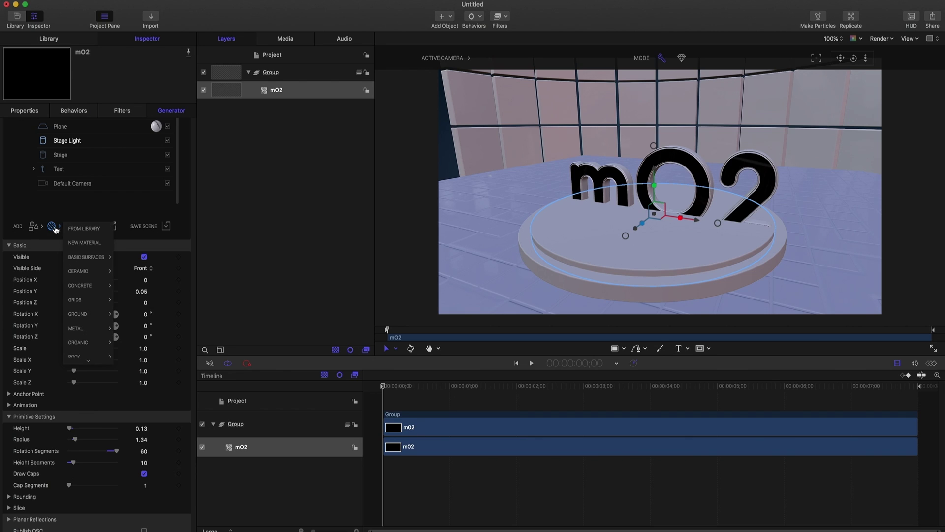
Give Stage Light a new material with Illuminance Intensity 0.76.
{"action": "left_click", "coordinate": [85, 243]}
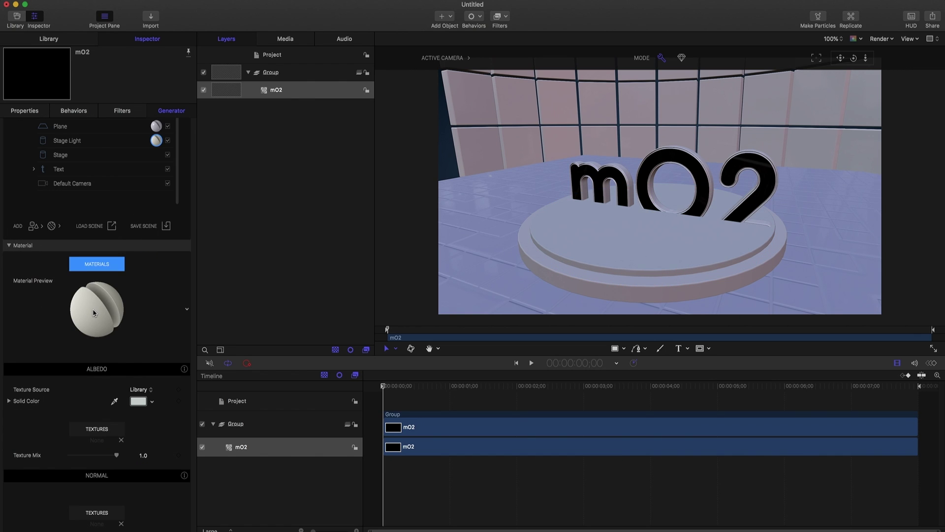
{"action": "scroll", "coordinate": [131, 330], "scroll_direction": "down", "scroll_amount": 10}
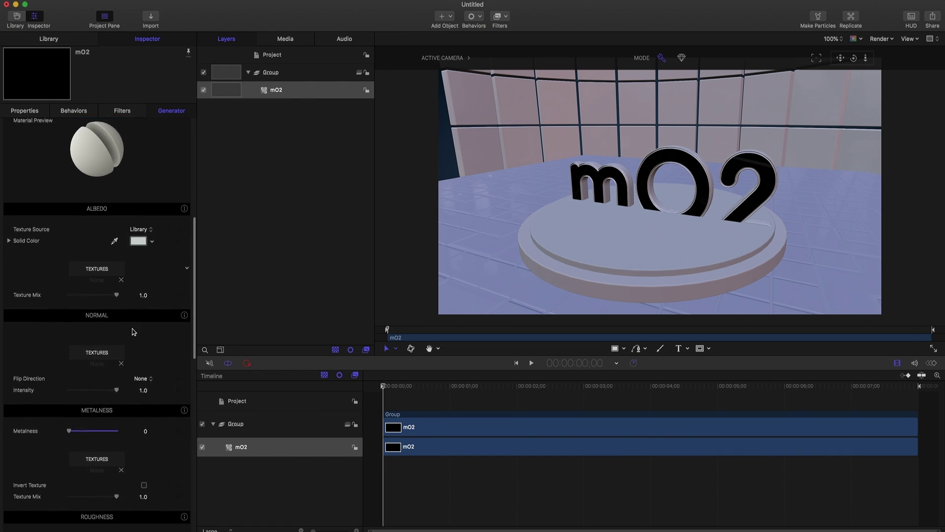
{"action": "scroll", "coordinate": [132, 332], "scroll_direction": "down", "scroll_amount": 3}
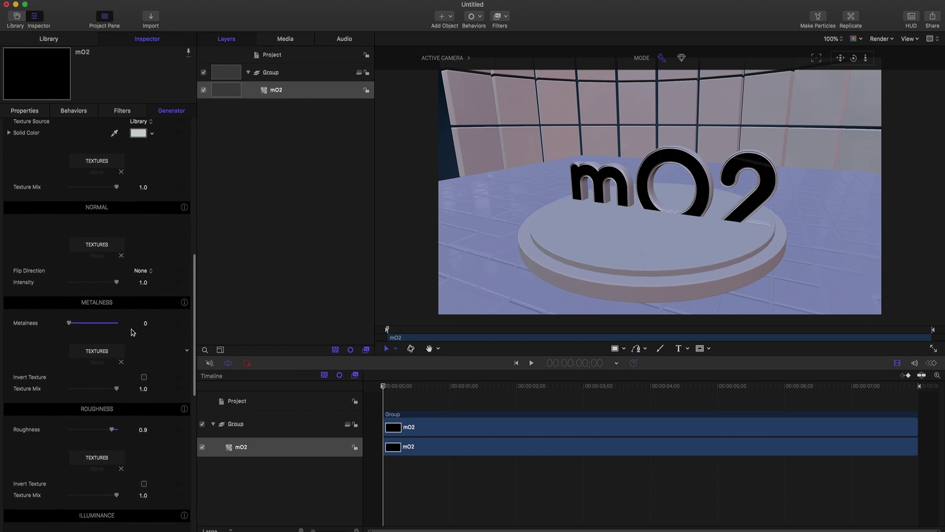
{"action": "scroll", "coordinate": [132, 332], "scroll_direction": "down", "scroll_amount": 11}
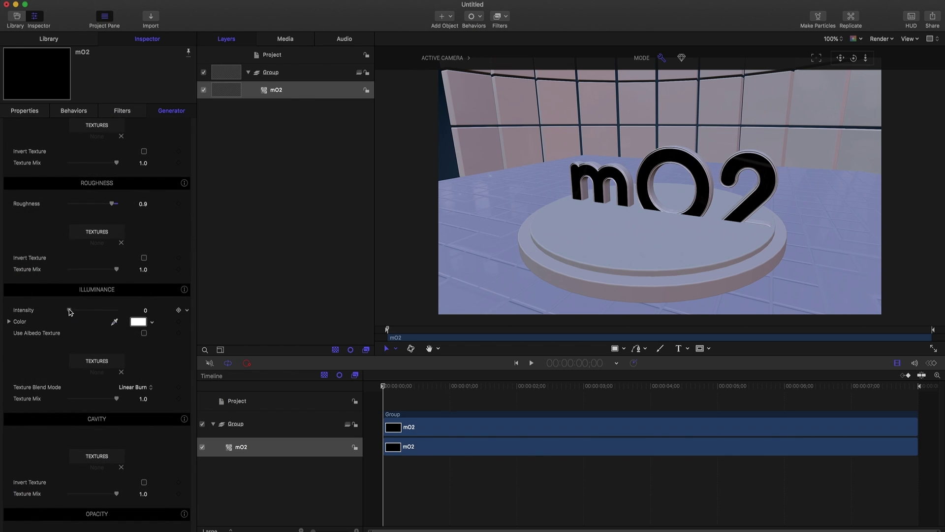
{"action": "left_click_drag", "start_coordinate": [69, 310], "coordinate": [73, 310]}
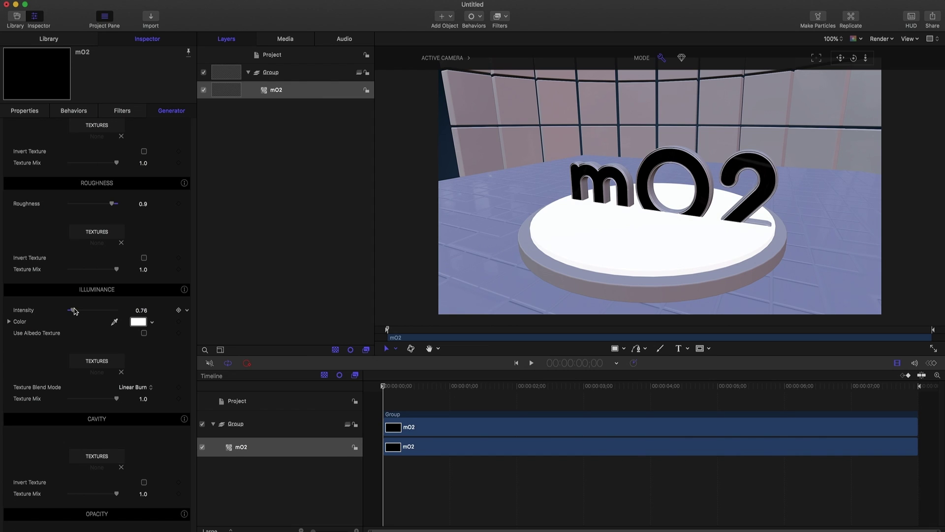
Tint Stage Light's illuminance colour a pale light blue.
{"action": "left_click", "coordinate": [137, 322]}
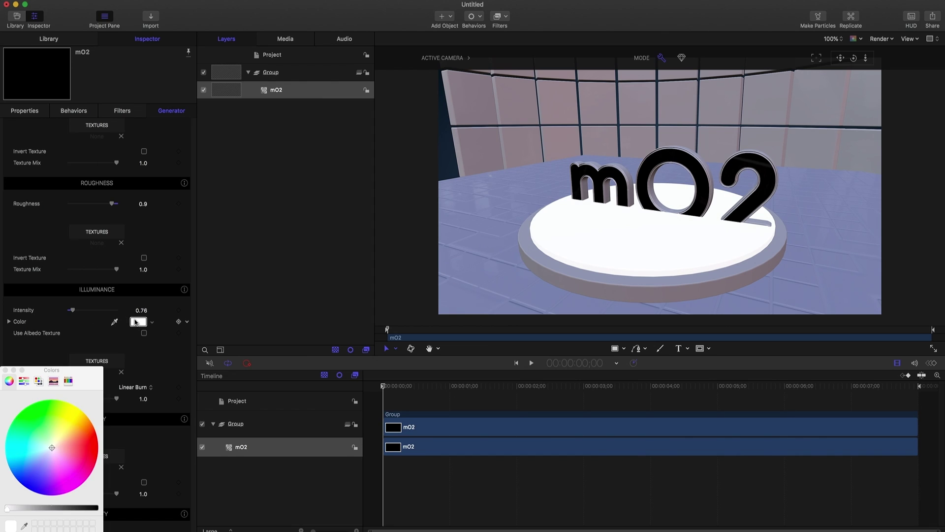
{"action": "left_click", "coordinate": [47, 451]}
{"action": "mouse_move", "coordinate": [47, 453]}
{"action": "left_mouse_down"}
{"action": "mouse_move", "coordinate": [31, 468]}
{"action": "mouse_move", "coordinate": [49, 455]}
{"action": "left_mouse_up"}
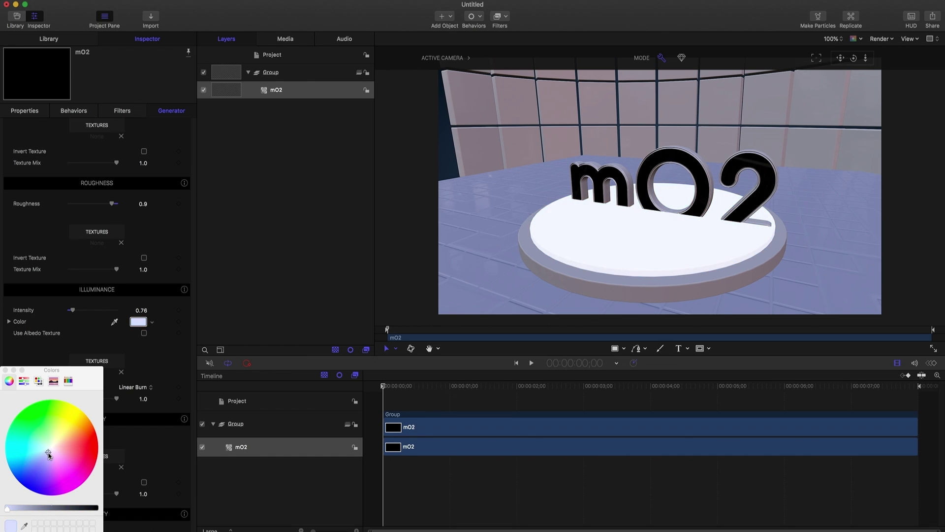
{"action": "left_click", "coordinate": [6, 369]}
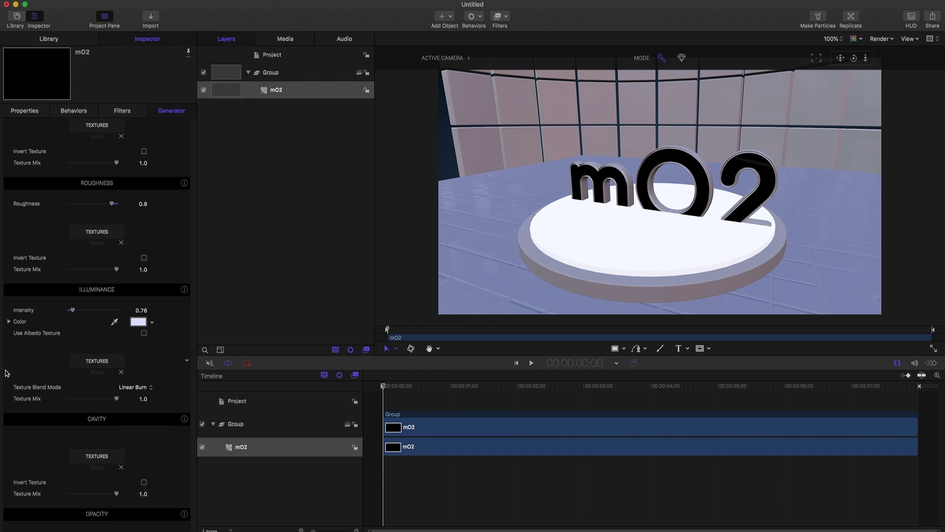
{"action": "scroll", "coordinate": [142, 210], "scroll_direction": "up", "scroll_amount": 15}
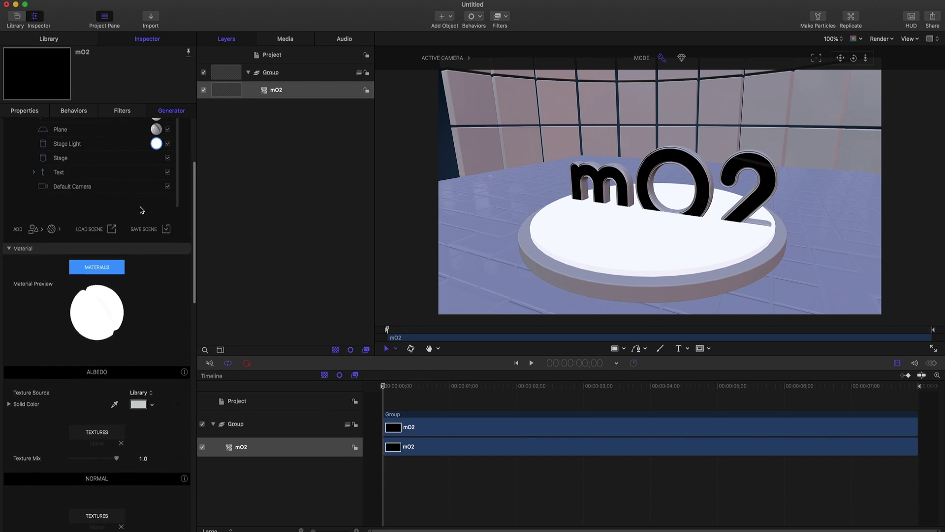
Apply the Basic Surface 16 material from the library to the Stage object.
{"action": "left_click", "coordinate": [99, 286]}
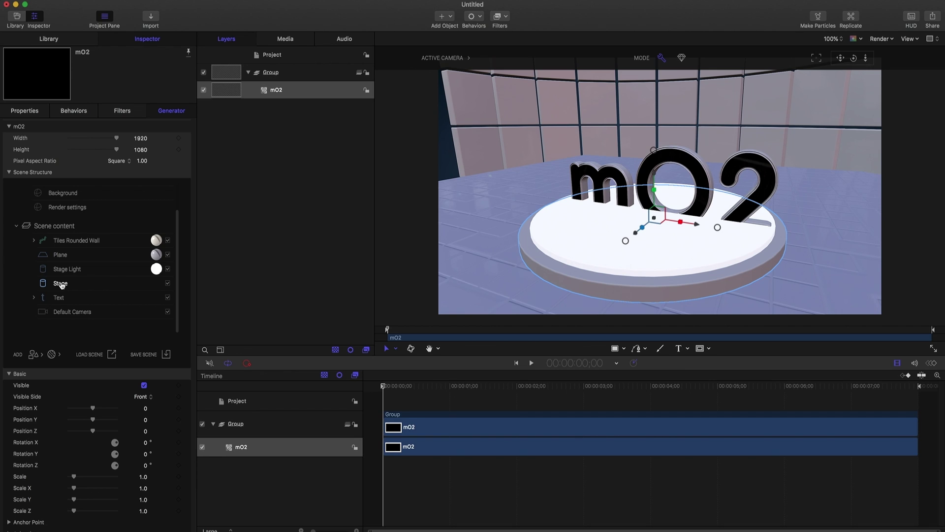
{"action": "left_click", "coordinate": [53, 355]}
{"action": "left_click", "coordinate": [83, 359]}
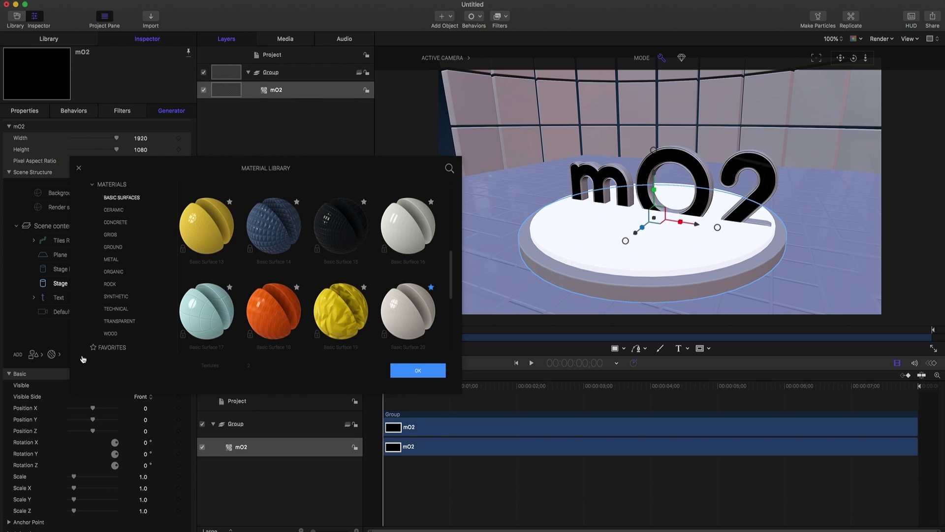
{"action": "left_click", "coordinate": [416, 229]}
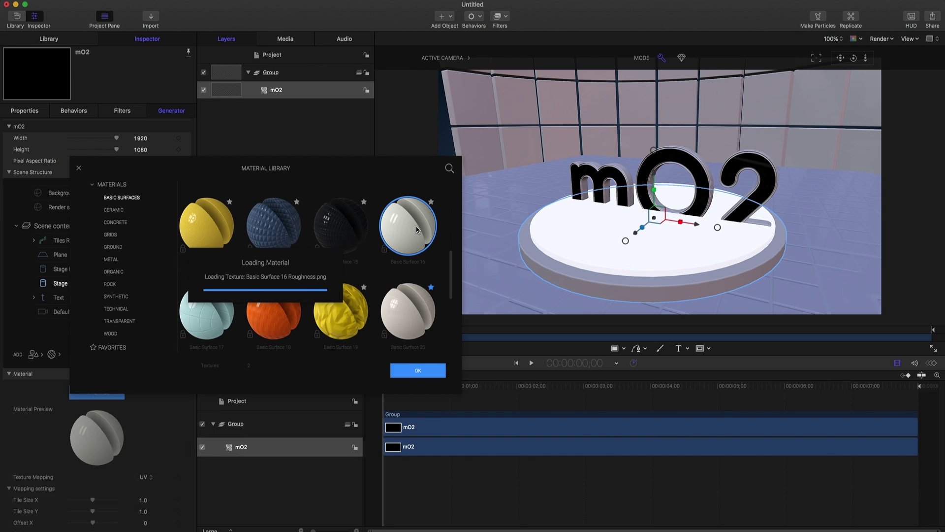
{"action": "left_click", "coordinate": [417, 370]}
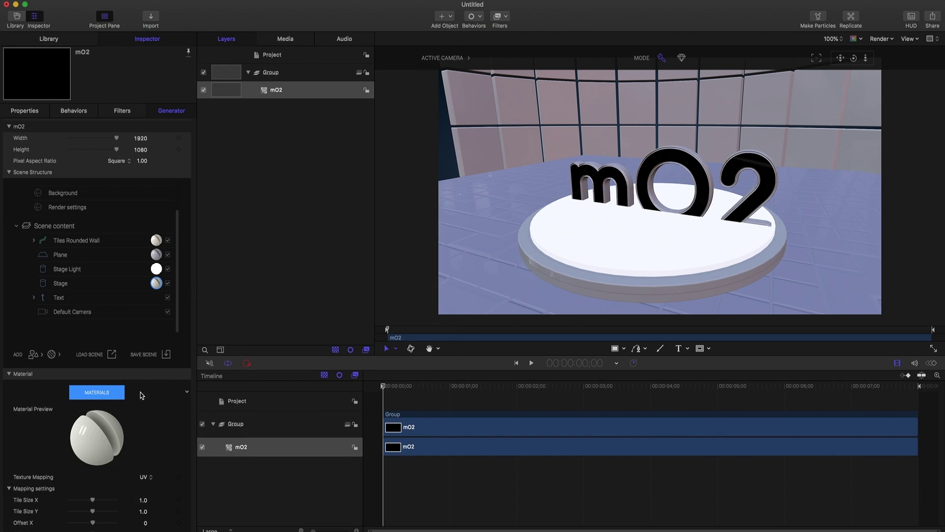
Darken the Stage material's base colour to a dark charcoal grey.
{"action": "scroll", "coordinate": [147, 404], "scroll_direction": "down", "scroll_amount": 5}
{"action": "scroll", "coordinate": [149, 393], "scroll_direction": "down", "scroll_amount": 5}
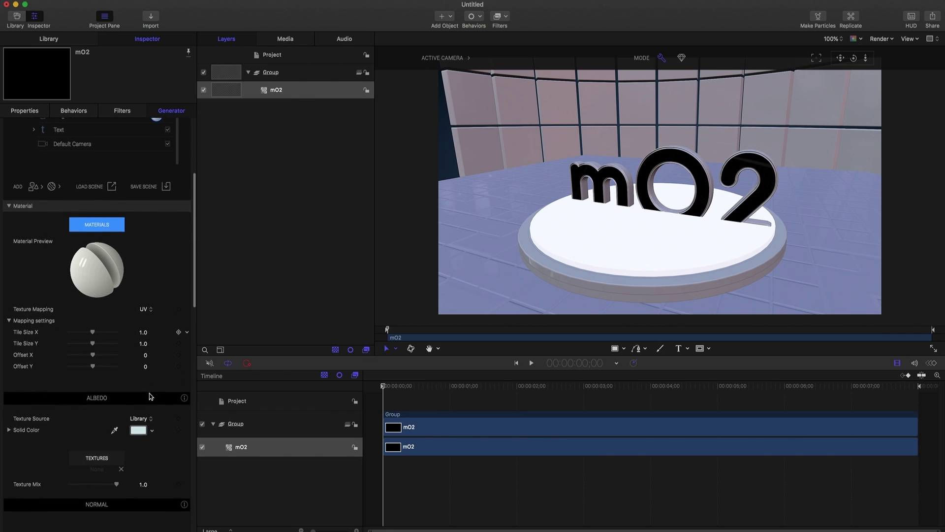
{"action": "scroll", "coordinate": [150, 394], "scroll_direction": "down", "scroll_amount": 1}
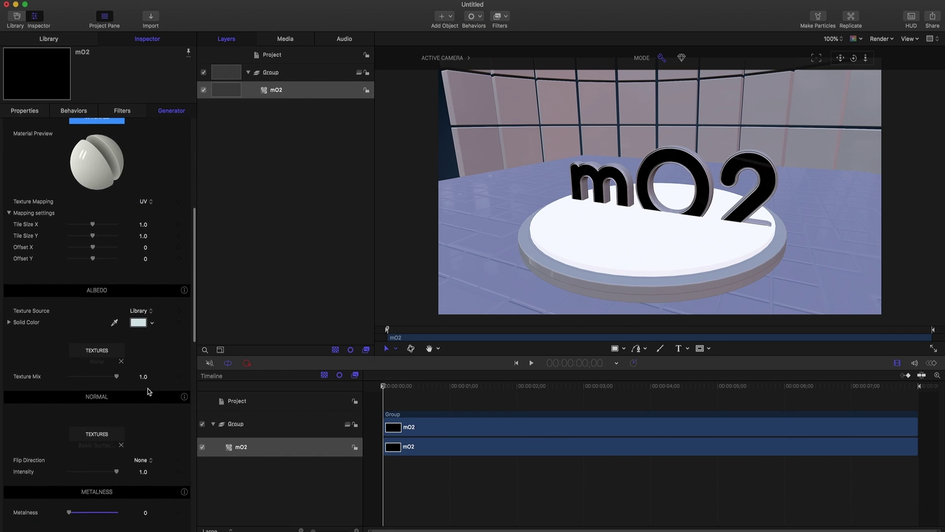
{"action": "left_click", "coordinate": [140, 324]}
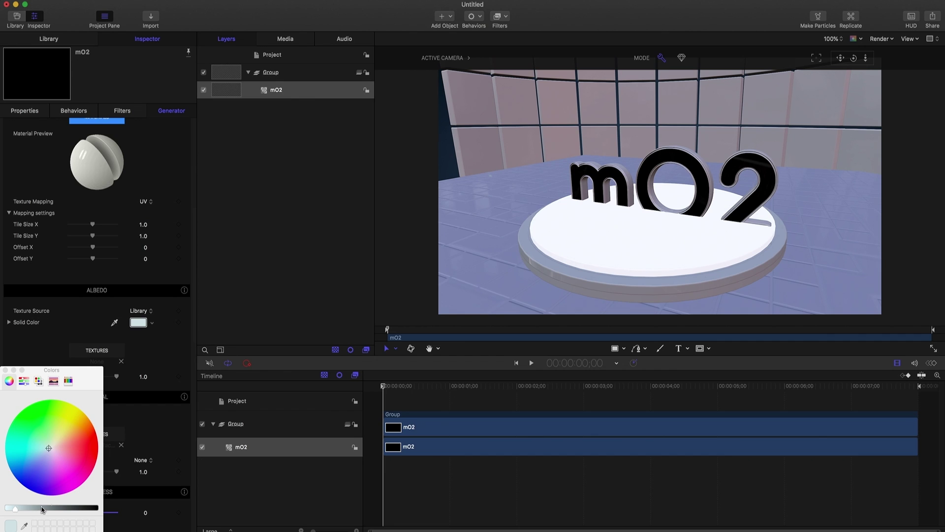
{"action": "left_click_drag", "start_coordinate": [44, 508], "coordinate": [67, 509]}
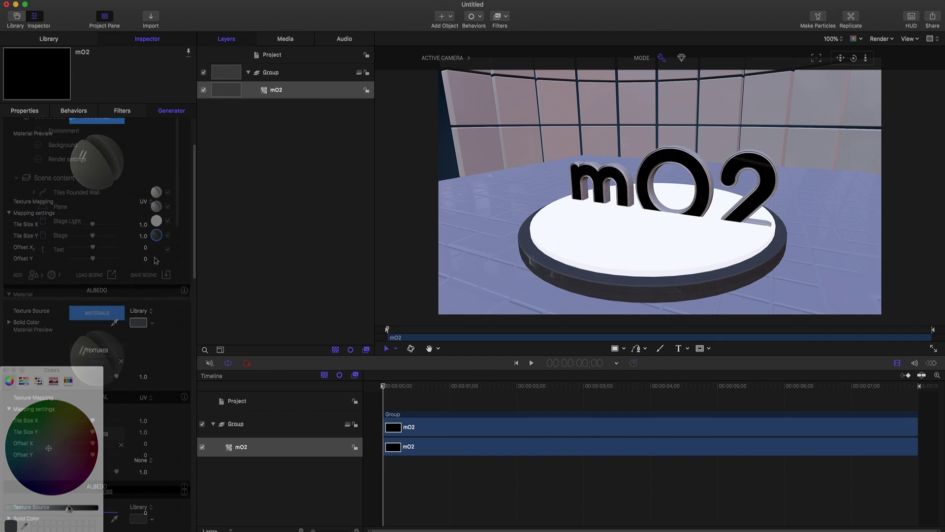
{"action": "left_click", "coordinate": [4, 370]}
{"action": "scroll", "coordinate": [117, 289], "scroll_direction": "up", "scroll_amount": 10}
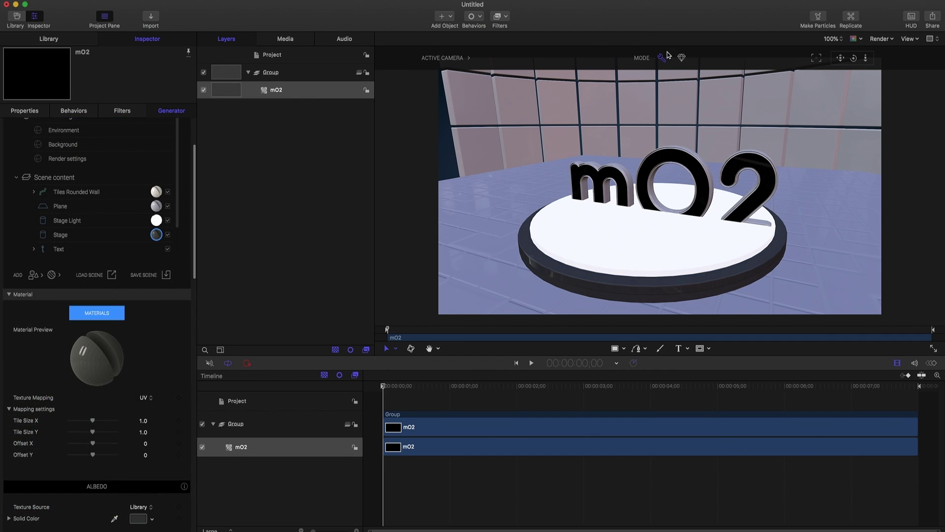
Switch the viewer to Beauty Mode rendering and briefly check the camera effects settings.
{"action": "left_click", "coordinate": [682, 57]}
{"action": "left_click", "coordinate": [621, 217]}
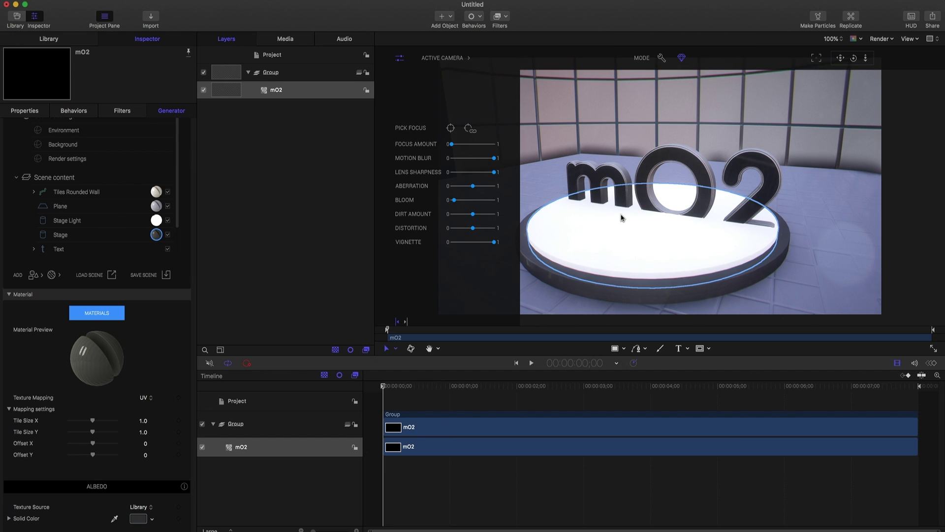
{"action": "left_click", "coordinate": [399, 59]}
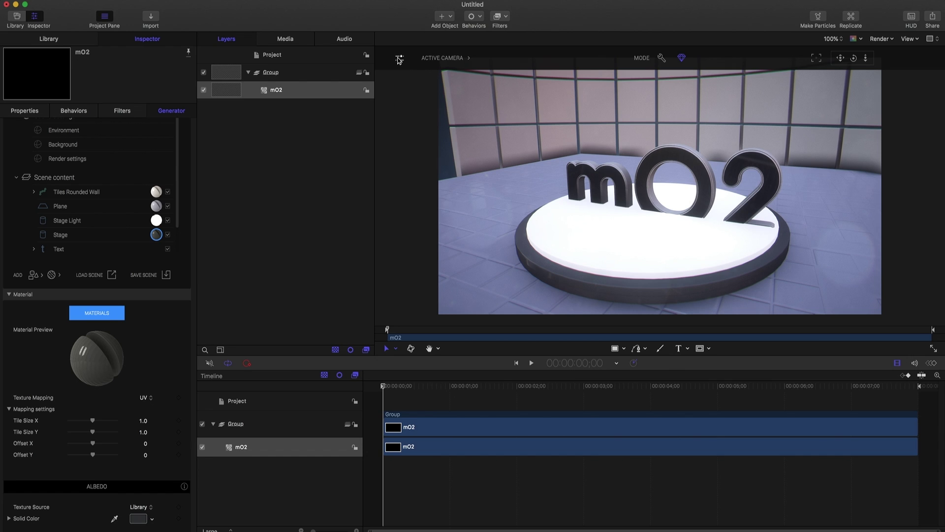
{"action": "left_click", "coordinate": [691, 160]}
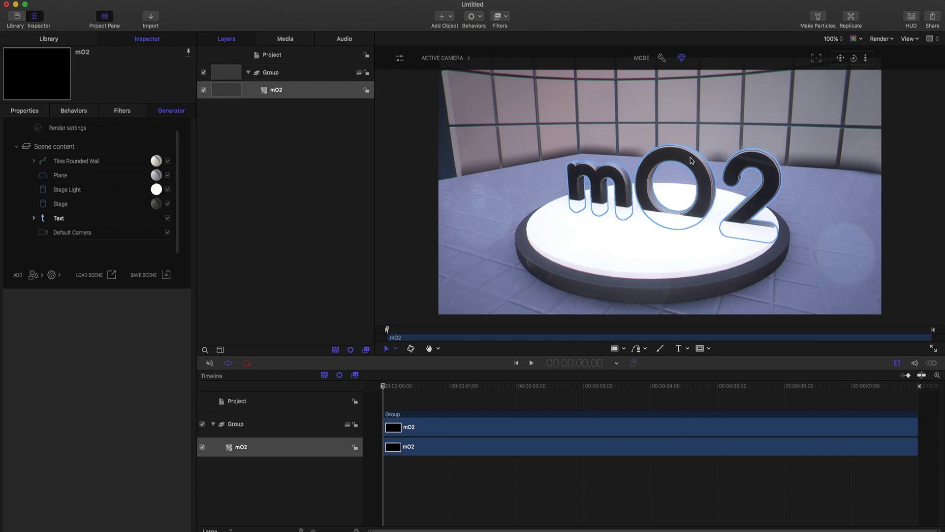
Raise the mO2 text to Position Y 0.16 above the stage and nudge it slightly left.
{"action": "left_click_drag", "start_coordinate": [654, 178], "coordinate": [655, 163]}
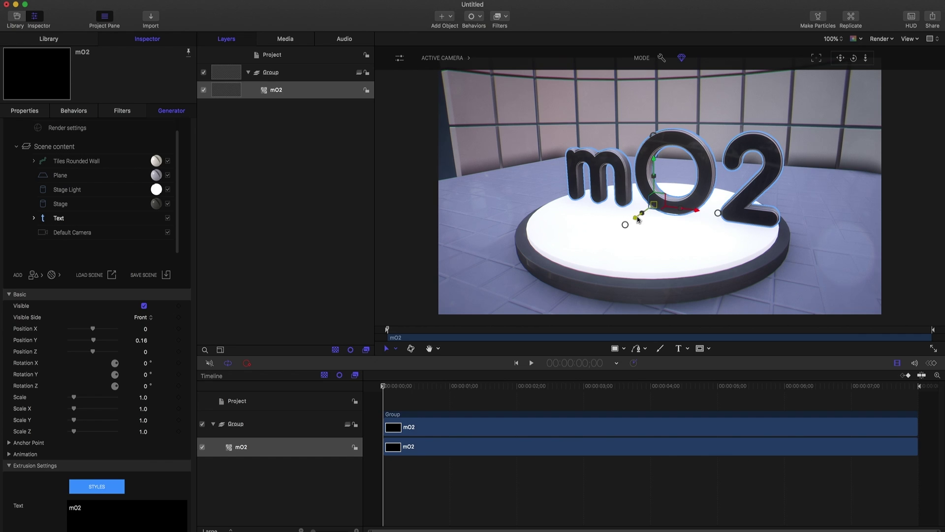
{"action": "left_click_drag", "start_coordinate": [646, 207], "coordinate": [632, 211]}
{"action": "left_click", "coordinate": [508, 102]}
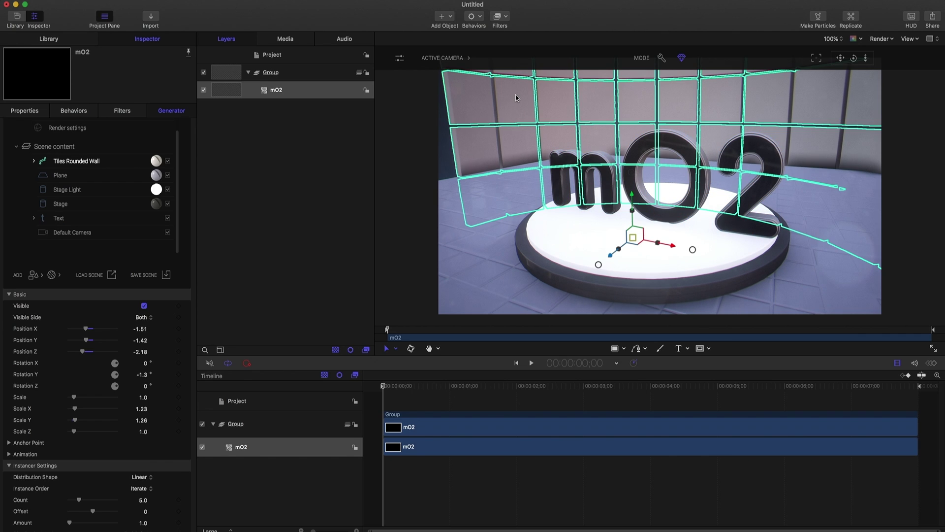
Make the tiled wall glow pink at illuminance 0.66.
{"action": "scroll", "coordinate": [164, 387], "scroll_direction": "down", "scroll_amount": 10}
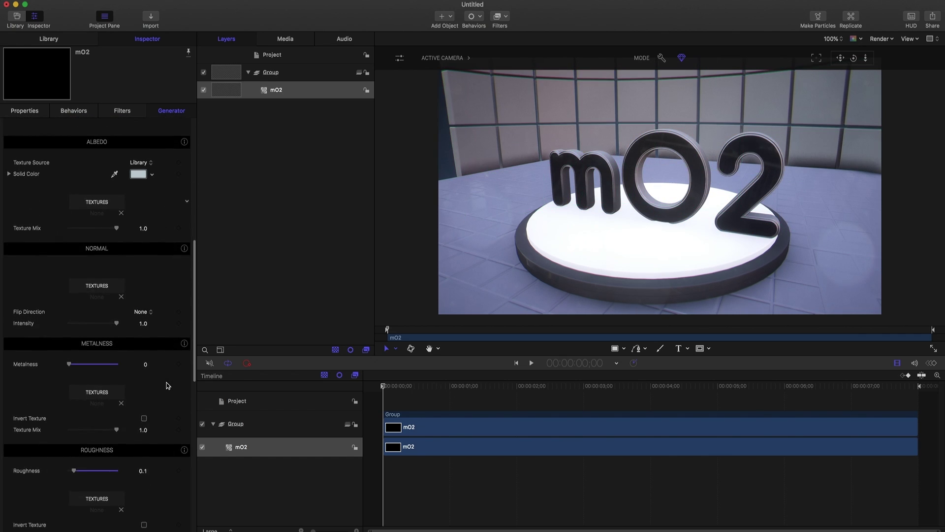
{"action": "left_click_drag", "start_coordinate": [70, 485], "coordinate": [73, 485]}
{"action": "left_click", "coordinate": [139, 495]}
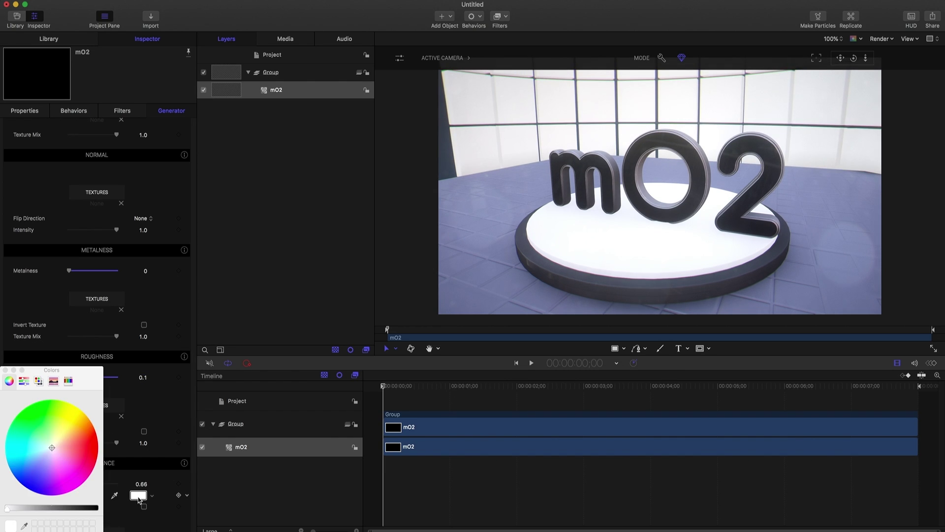
{"action": "left_click", "coordinate": [55, 463]}
Raise the wall's metalness to 0.77 and view the set straight on from the front.
{"action": "scroll", "coordinate": [75, 290], "scroll_direction": "down", "scroll_amount": 1}
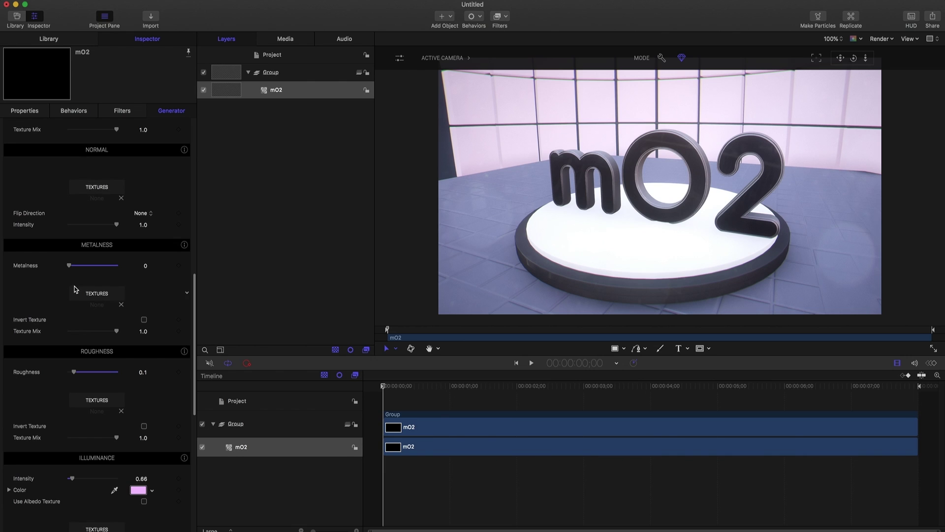
{"action": "left_click_drag", "start_coordinate": [74, 267], "coordinate": [105, 270]}
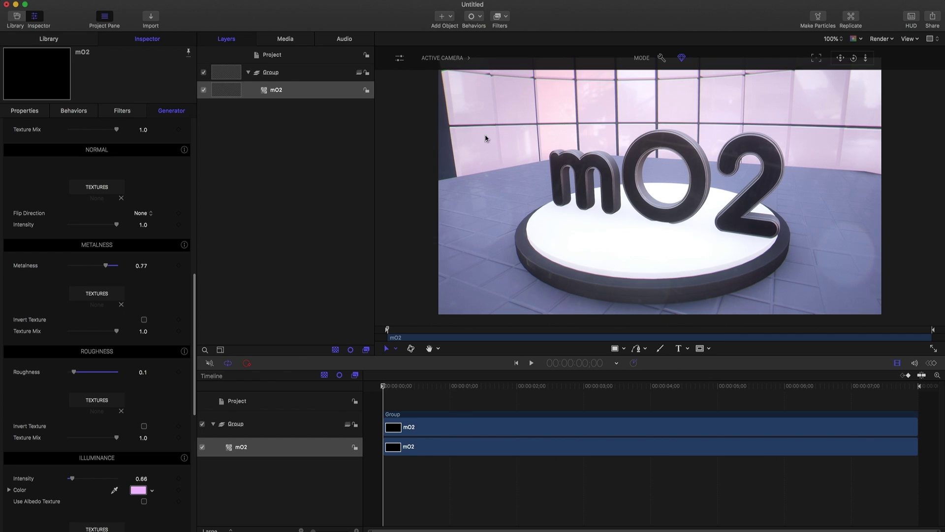
{"action": "left_click_drag", "start_coordinate": [856, 61], "coordinate": [824, 78]}
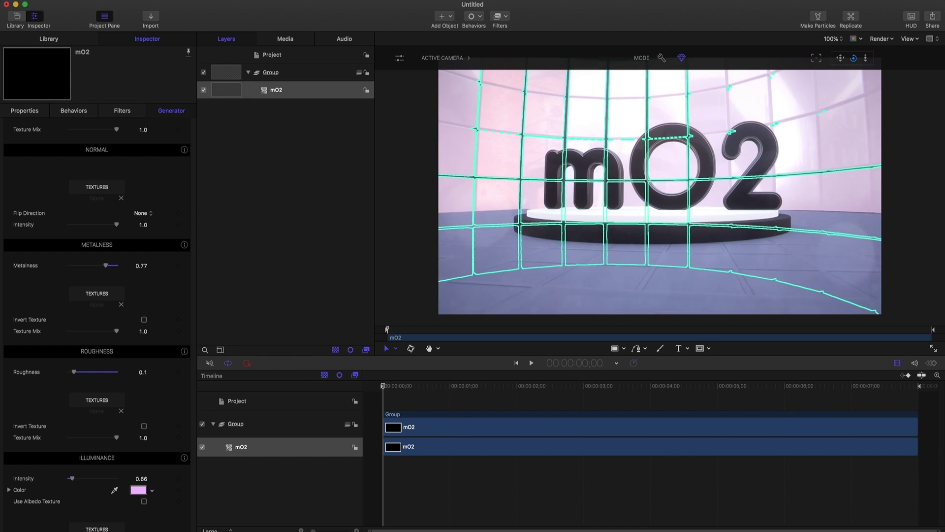
{"action": "left_click", "coordinate": [186, 327]}
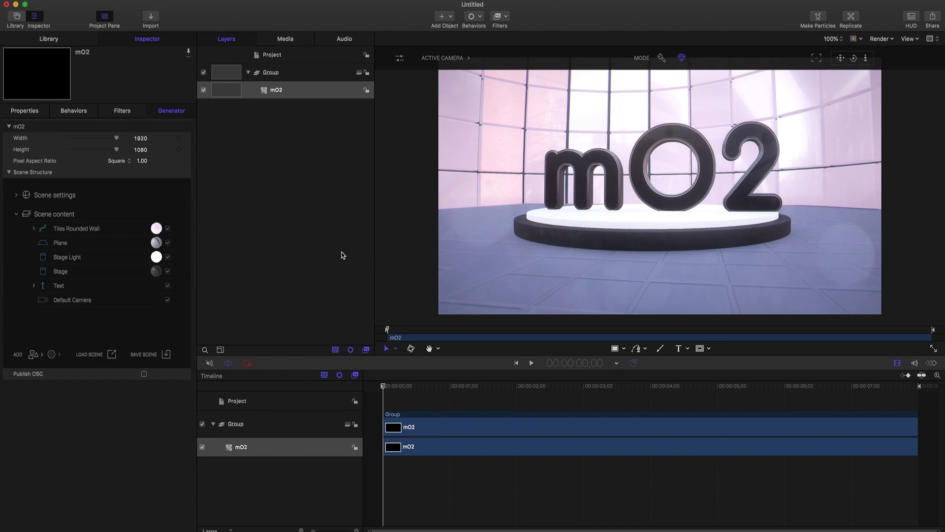
Add a Spot light to the scene.
{"action": "left_click", "coordinate": [25, 338]}
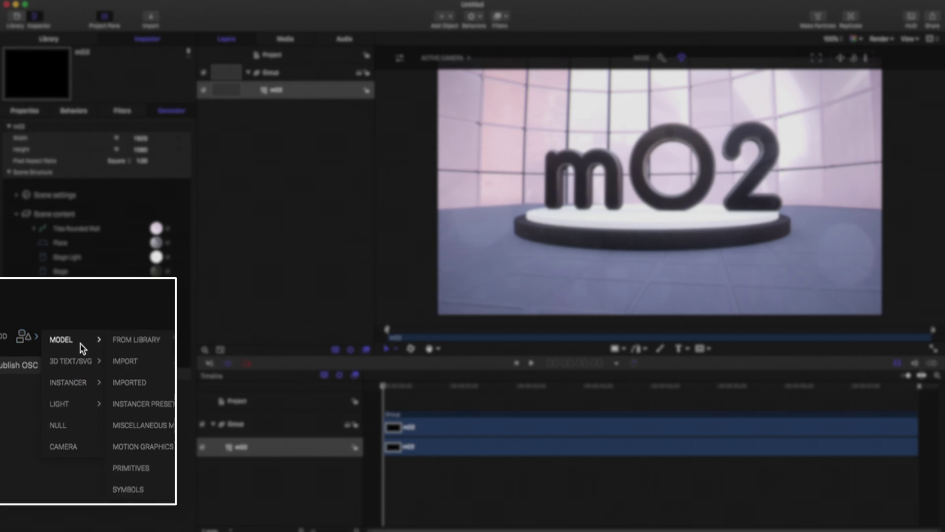
{"action": "mouse_move", "coordinate": [74, 406]}
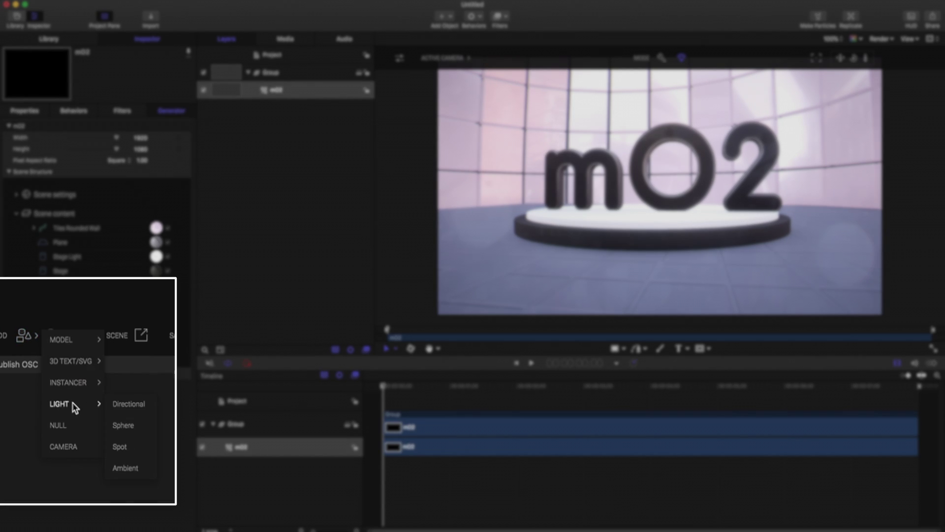
{"action": "left_click", "coordinate": [129, 447]}
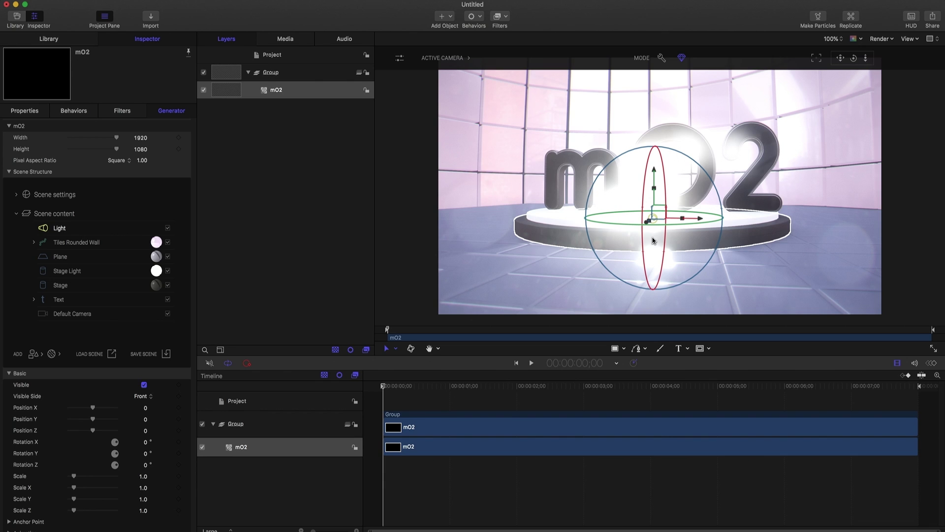
Raise the spot light above the stage and move it back, angled down at the text.
{"action": "left_click", "coordinate": [662, 57]}
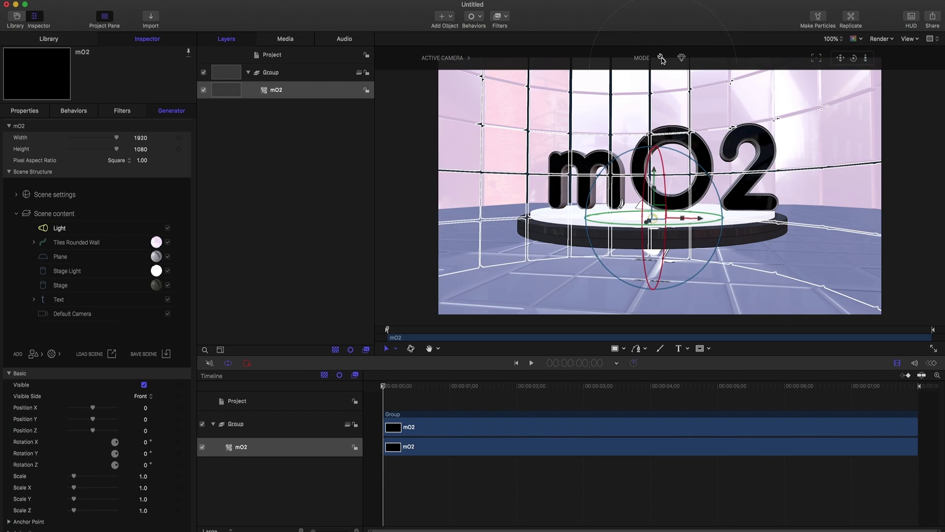
{"action": "left_click_drag", "start_coordinate": [622, 203], "coordinate": [577, 179]}
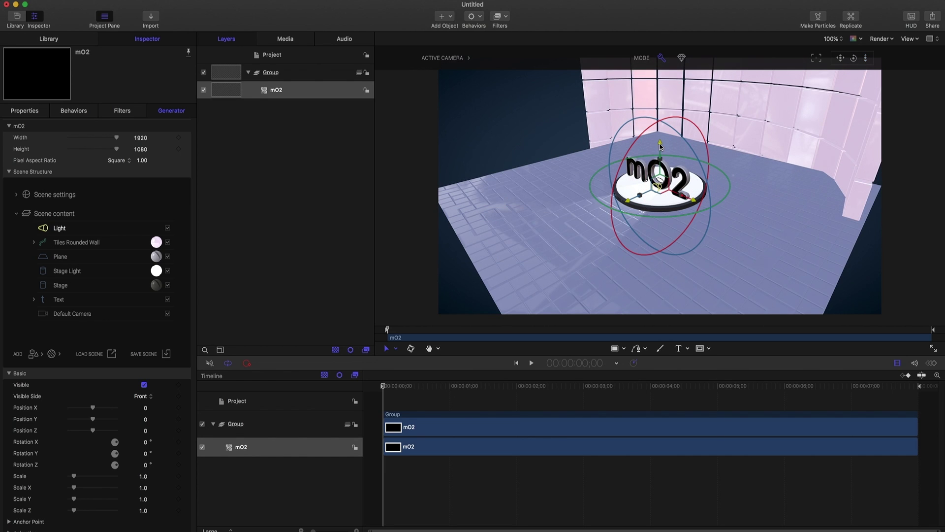
{"action": "mouse_move", "coordinate": [661, 147]}
{"action": "left_mouse_down"}
{"action": "mouse_move", "coordinate": [658, 80]}
{"action": "mouse_move", "coordinate": [598, 146]}
{"action": "mouse_move", "coordinate": [632, 127]}
{"action": "mouse_move", "coordinate": [665, 138]}
{"action": "left_mouse_up"}
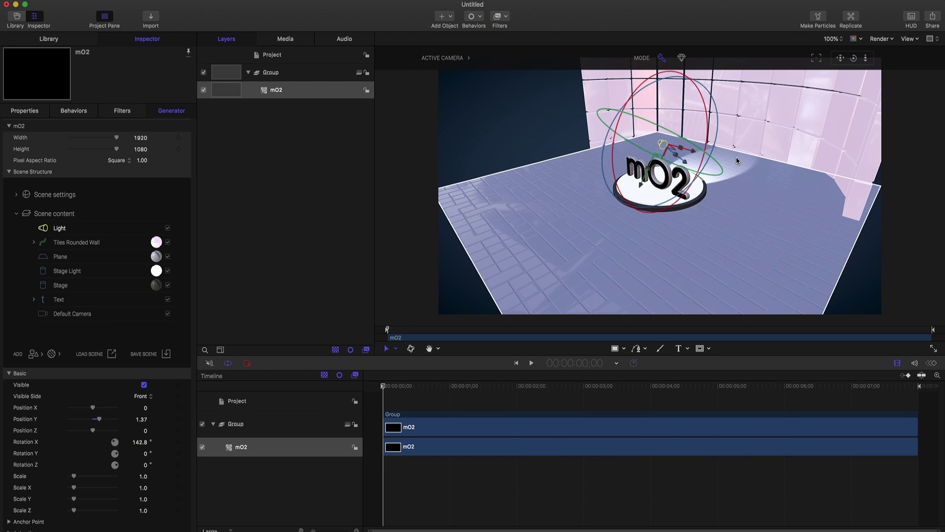
{"action": "left_click_drag", "start_coordinate": [663, 144], "coordinate": [547, 157]}
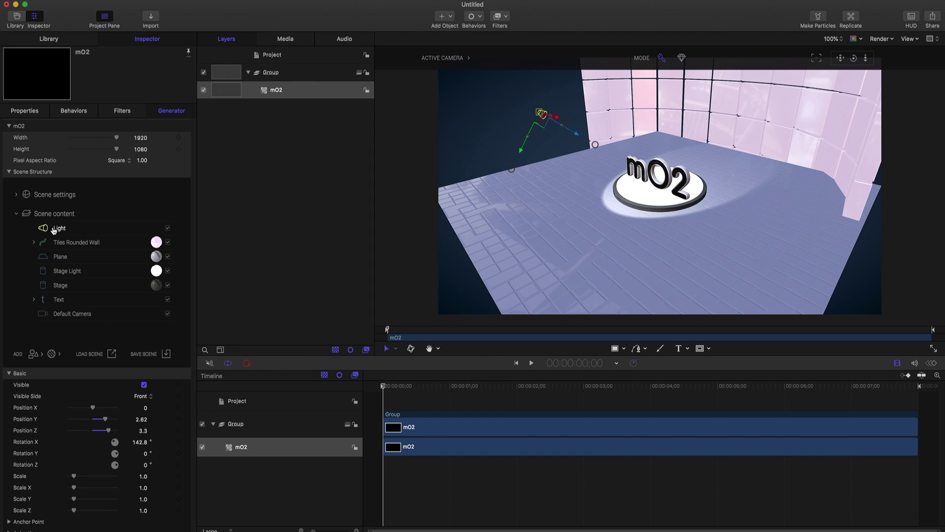
Tint the spot light lavender, with Light Radius 0.29 and Angle Smoothness 44.
{"action": "scroll", "coordinate": [54, 384], "scroll_direction": "down", "scroll_amount": 5}
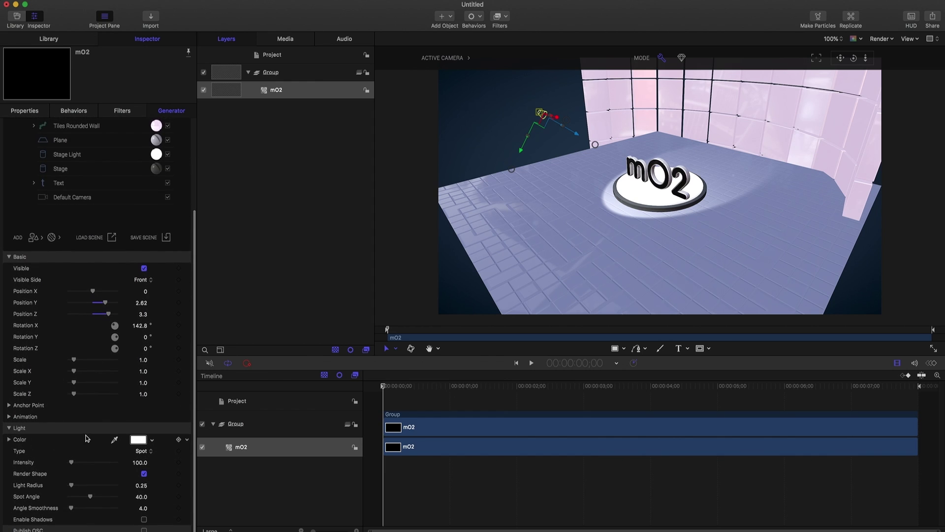
{"action": "left_click", "coordinate": [138, 440]}
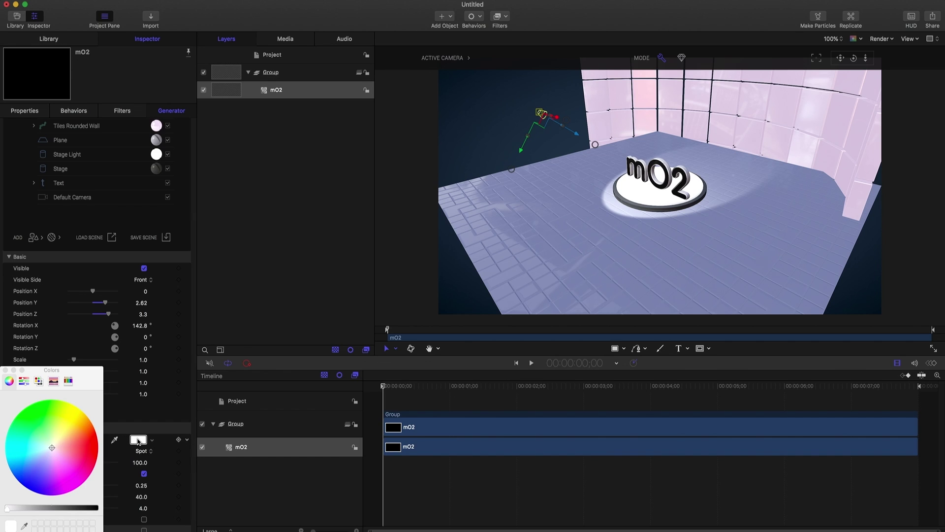
{"action": "left_click", "coordinate": [42, 462]}
{"action": "left_click", "coordinate": [6, 369]}
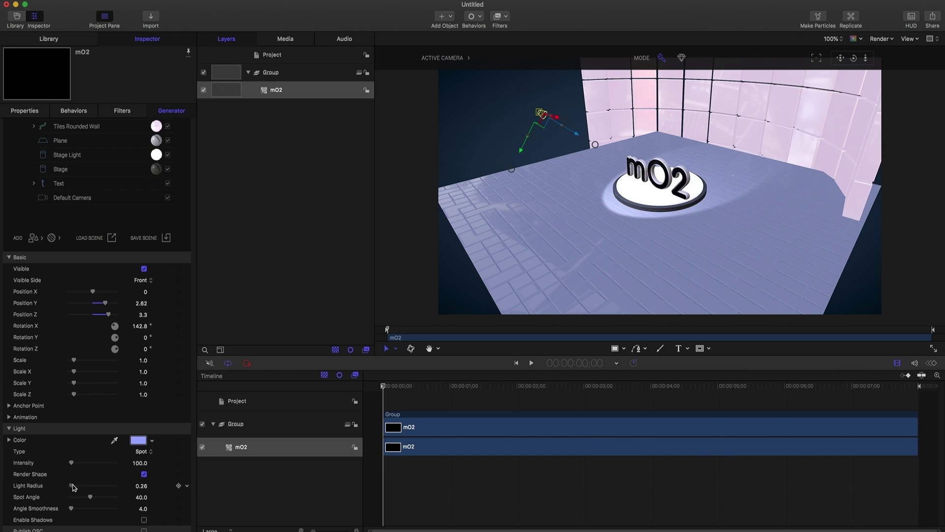
{"action": "left_click_drag", "start_coordinate": [73, 487], "coordinate": [93, 510]}
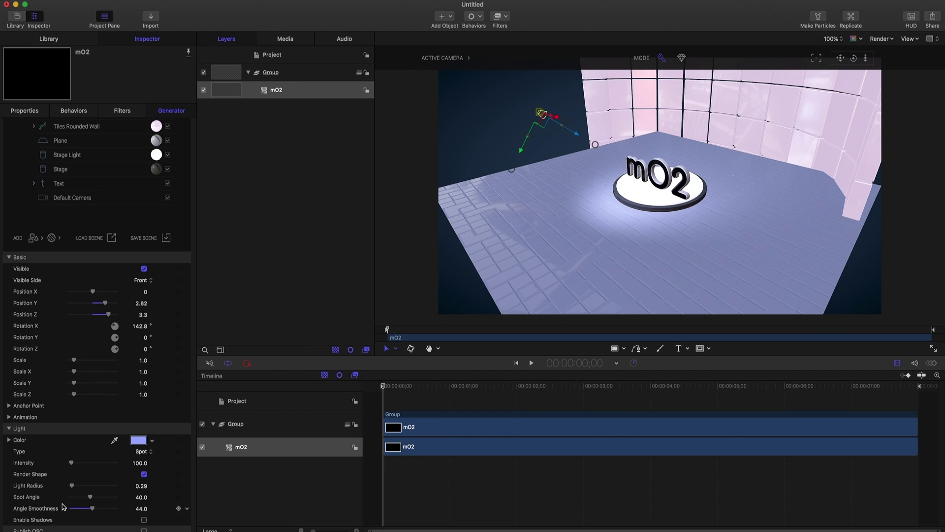
Enable spot light shadows, nudge it to Y 2.47, Z 3.1, and return to the front view.
{"action": "left_click", "coordinate": [680, 58]}
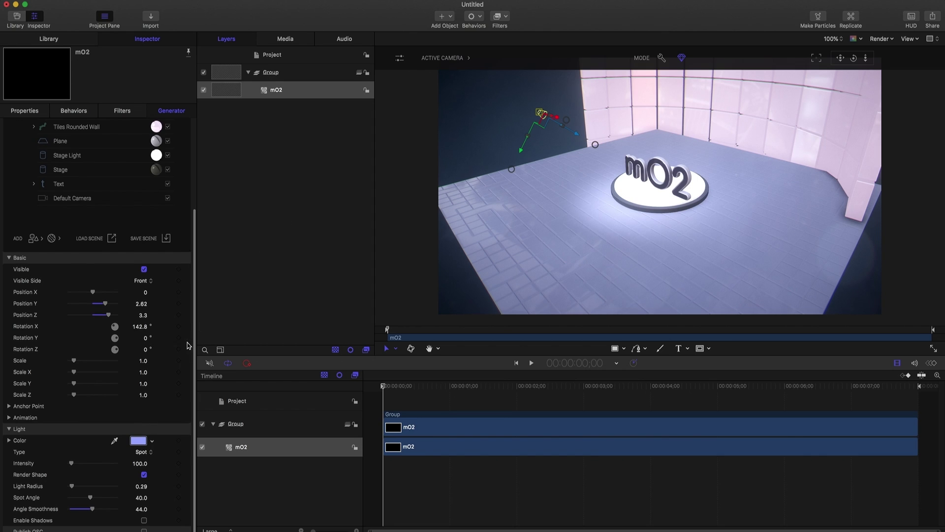
{"action": "left_click", "coordinate": [143, 521]}
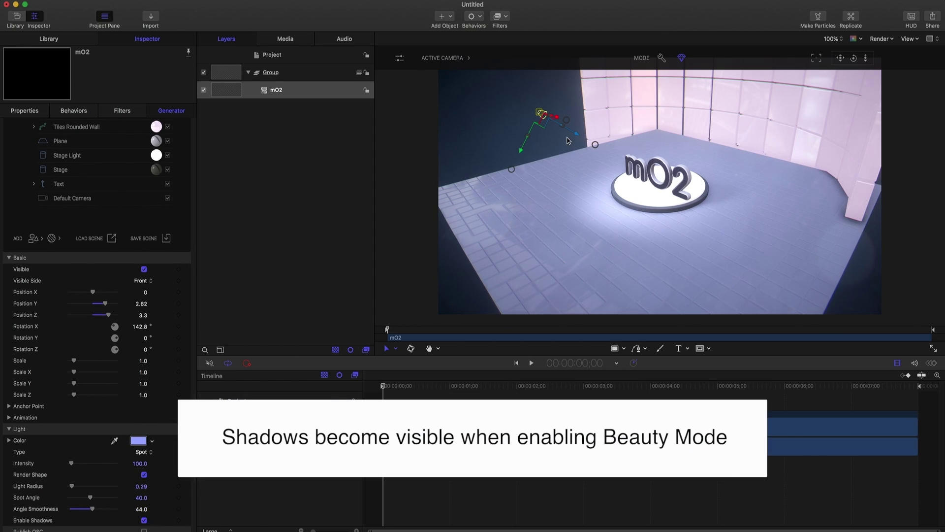
{"action": "mouse_move", "coordinate": [568, 140]}
{"action": "left_mouse_down"}
{"action": "mouse_move", "coordinate": [591, 162]}
{"action": "mouse_move", "coordinate": [636, 167]}
{"action": "mouse_move", "coordinate": [641, 150]}
{"action": "mouse_move", "coordinate": [566, 129]}
{"action": "mouse_move", "coordinate": [529, 102]}
{"action": "mouse_move", "coordinate": [607, 163]}
{"action": "mouse_move", "coordinate": [622, 158]}
{"action": "mouse_move", "coordinate": [571, 129]}
{"action": "mouse_move", "coordinate": [584, 163]}
{"action": "mouse_move", "coordinate": [634, 163]}
{"action": "mouse_move", "coordinate": [605, 179]}
{"action": "mouse_move", "coordinate": [566, 127]}
{"action": "left_mouse_up"}
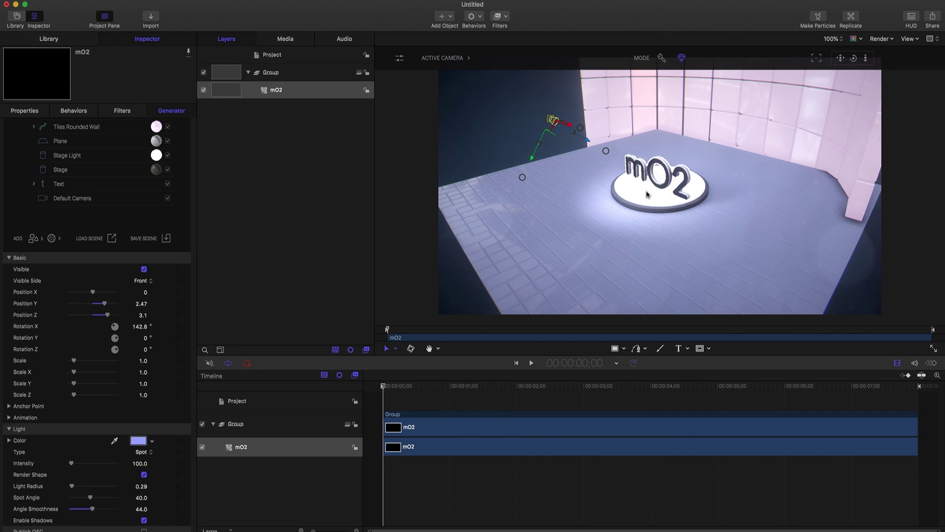
{"action": "left_click", "coordinate": [696, 165]}
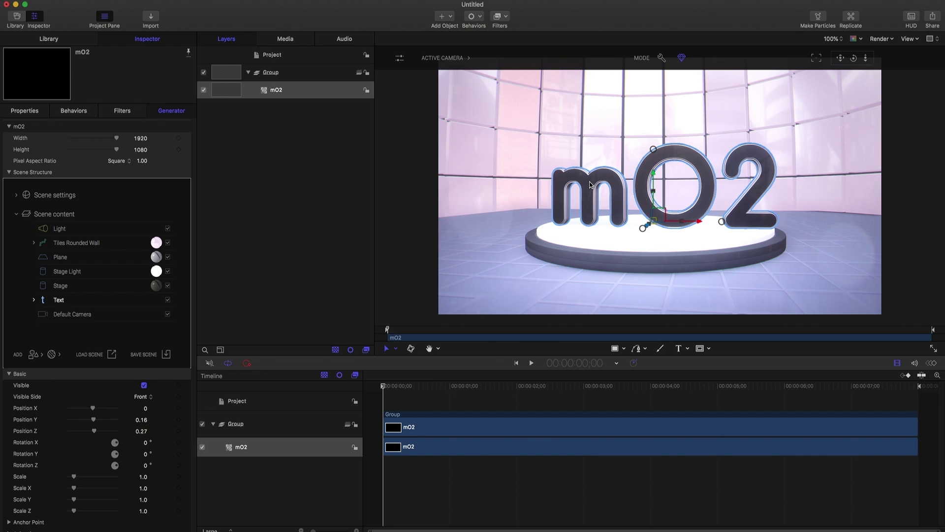
Apply the Arrive In text behavior to the 3D mO2 text.
{"action": "left_click", "coordinate": [59, 301]}
{"action": "scroll", "coordinate": [59, 408], "scroll_direction": "down", "scroll_amount": 10}
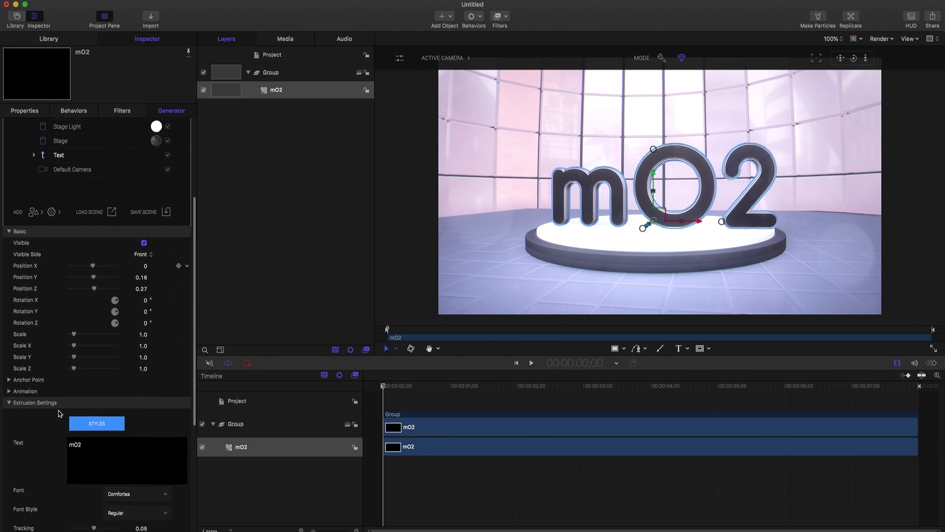
{"action": "scroll", "coordinate": [58, 408], "scroll_direction": "down", "scroll_amount": 5}
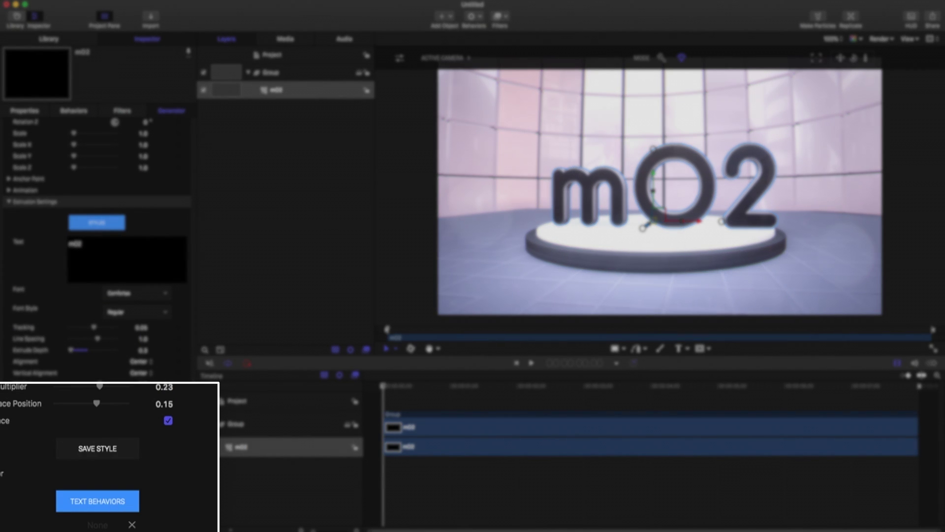
{"action": "left_click", "coordinate": [116, 508]}
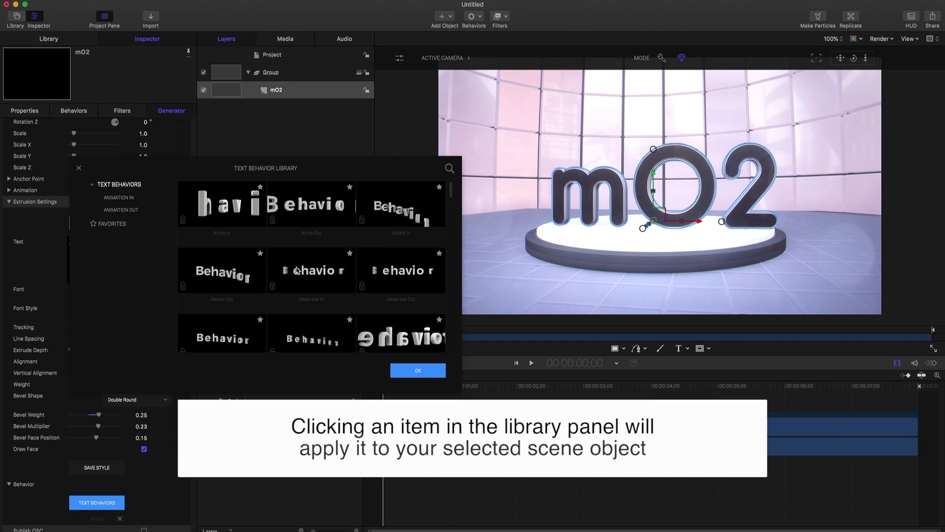
{"action": "left_click", "coordinate": [224, 218]}
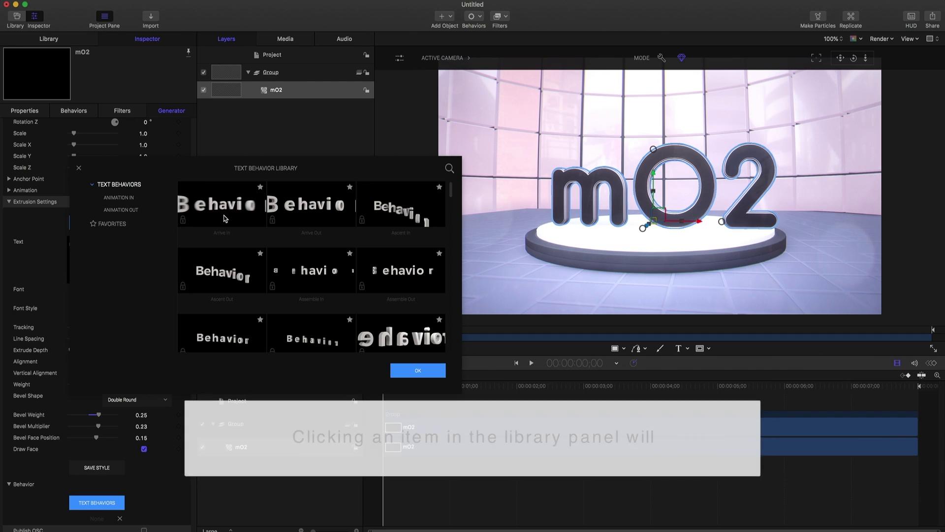
{"action": "left_click", "coordinate": [418, 370]}
Play and scrub to preview the text's entrance, ending at the two-second mark.
{"action": "key", "text": "space"}
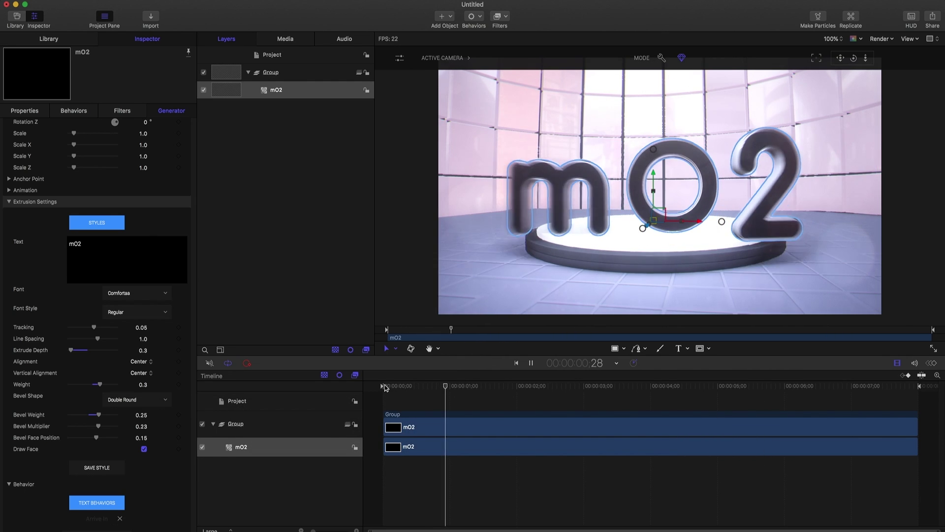
{"action": "key", "text": "space"}
{"action": "left_click_drag", "start_coordinate": [489, 386], "coordinate": [540, 385]}
{"action": "scroll", "coordinate": [98, 394], "scroll_direction": "down", "scroll_amount": 5}
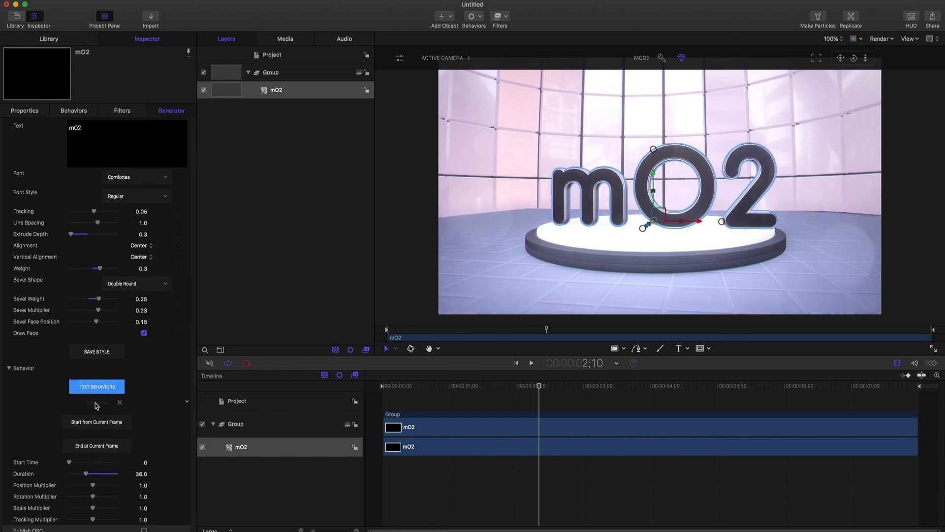
{"action": "key", "text": "shift+Left"}
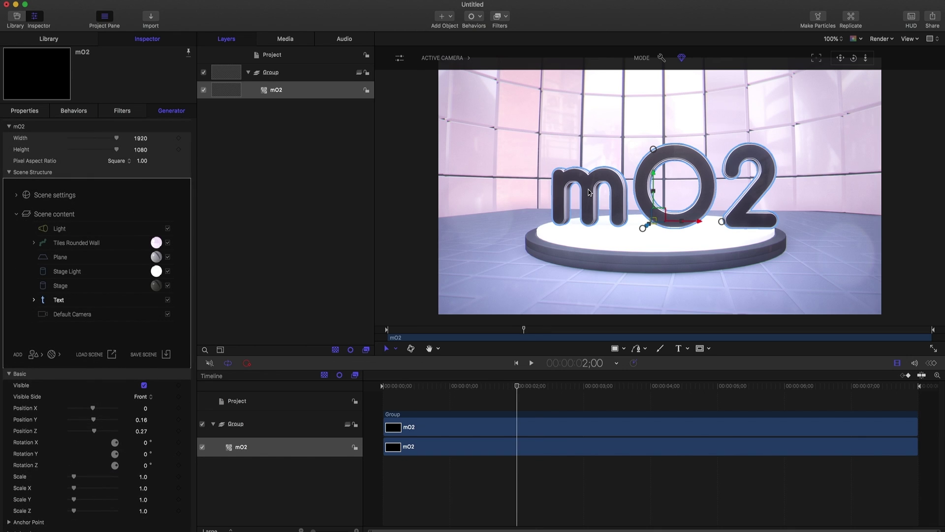
Apply the Glide X In object behavior to the Default Camera.
{"action": "left_click", "coordinate": [75, 316]}
{"action": "scroll", "coordinate": [8, 374], "scroll_direction": "down", "scroll_amount": 7}
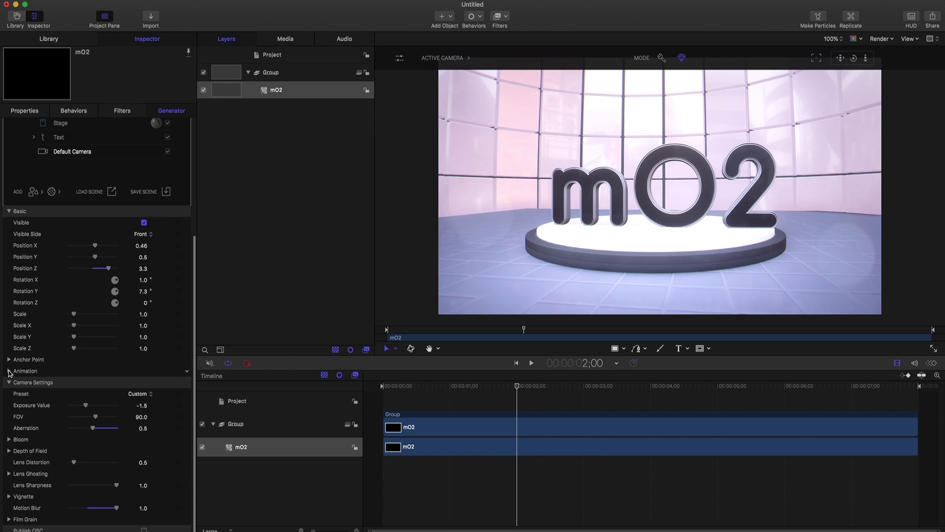
{"action": "left_click", "coordinate": [8, 371]}
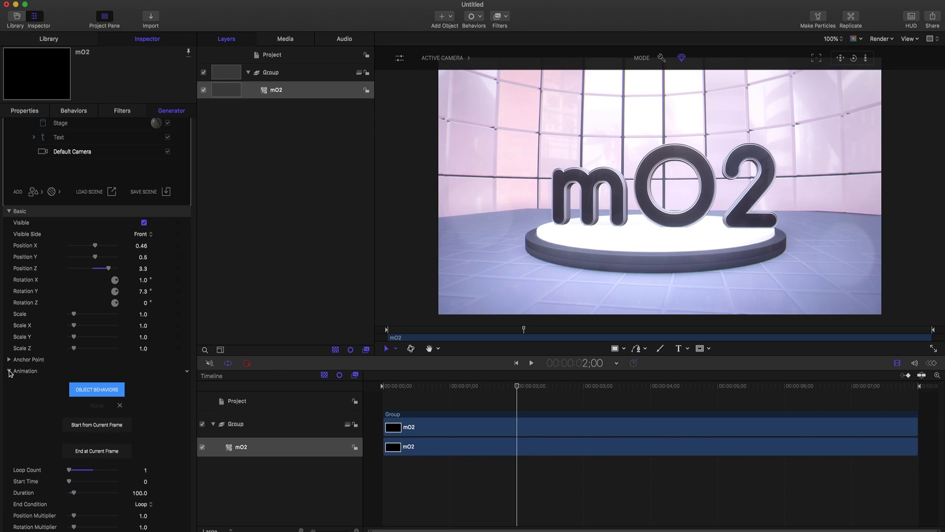
{"action": "left_click", "coordinate": [108, 390]}
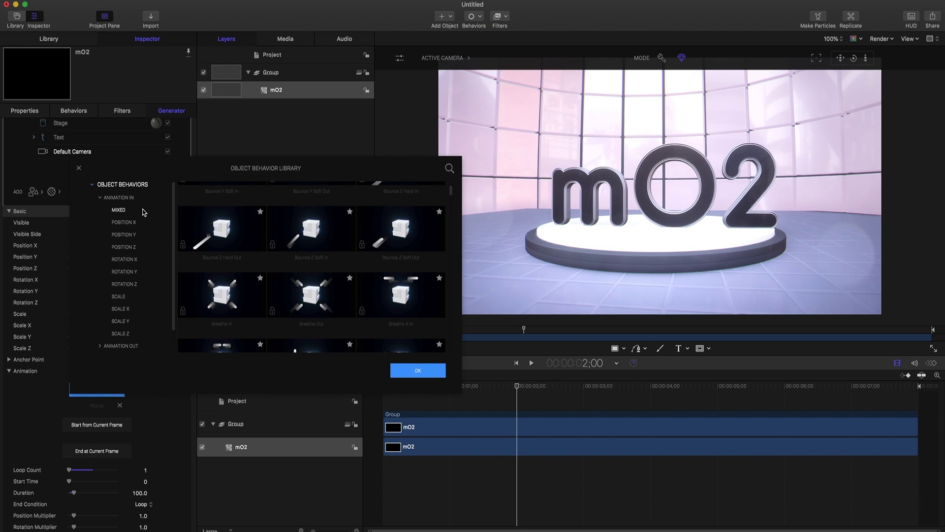
{"action": "scroll", "coordinate": [224, 229], "scroll_direction": "up", "scroll_amount": 5}
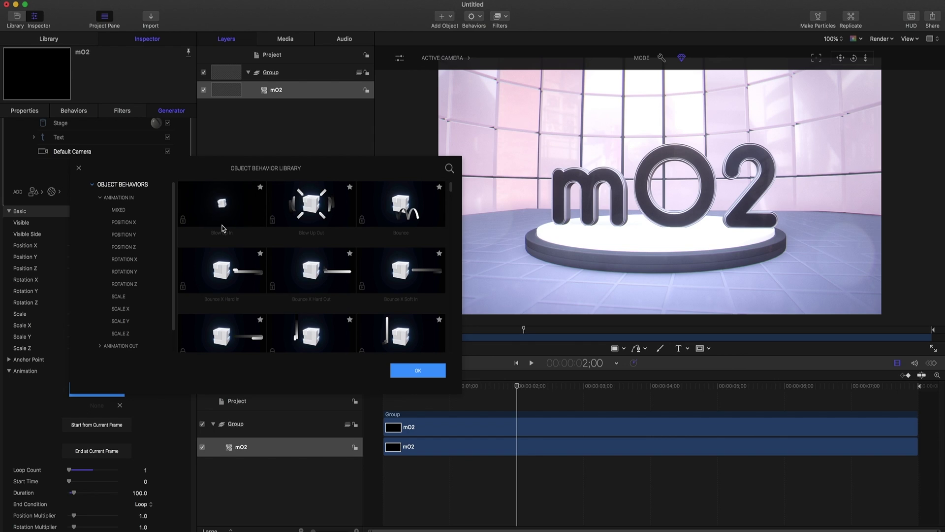
{"action": "left_click", "coordinate": [124, 222]}
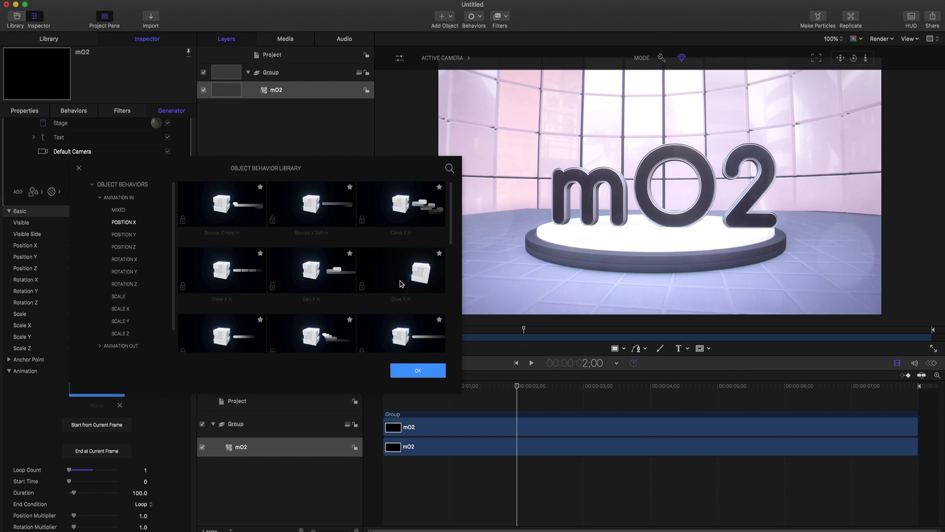
{"action": "scroll", "coordinate": [227, 256], "scroll_direction": "down", "scroll_amount": 3}
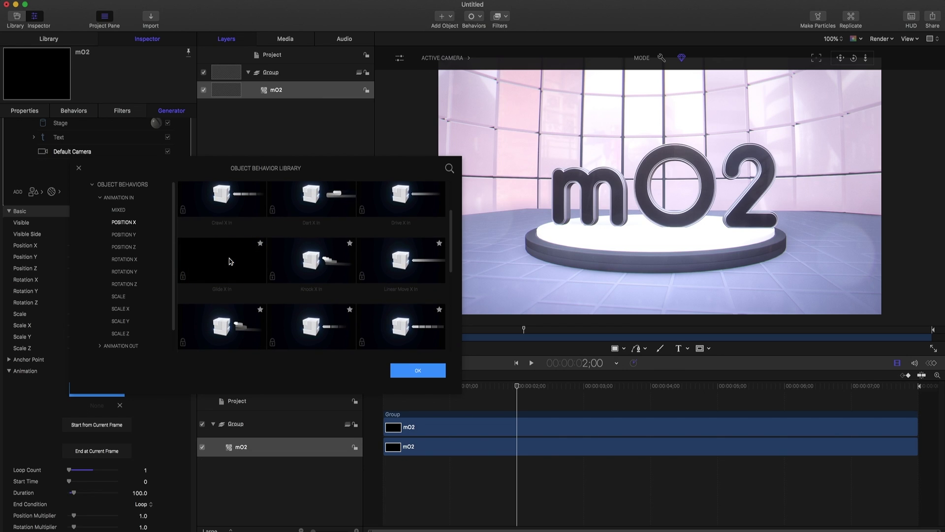
{"action": "left_click", "coordinate": [230, 261]}
{"action": "left_click", "coordinate": [405, 370]}
{"action": "left_click_drag", "start_coordinate": [516, 387], "coordinate": [488, 379]}
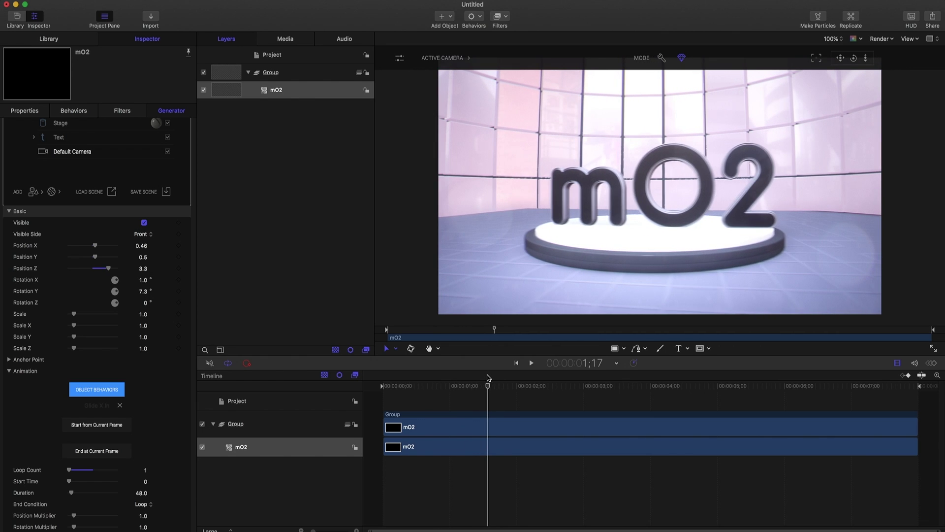
Lengthen the camera glide to 95 frames and review the move.
{"action": "scroll", "coordinate": [46, 443], "scroll_direction": "down", "scroll_amount": 5}
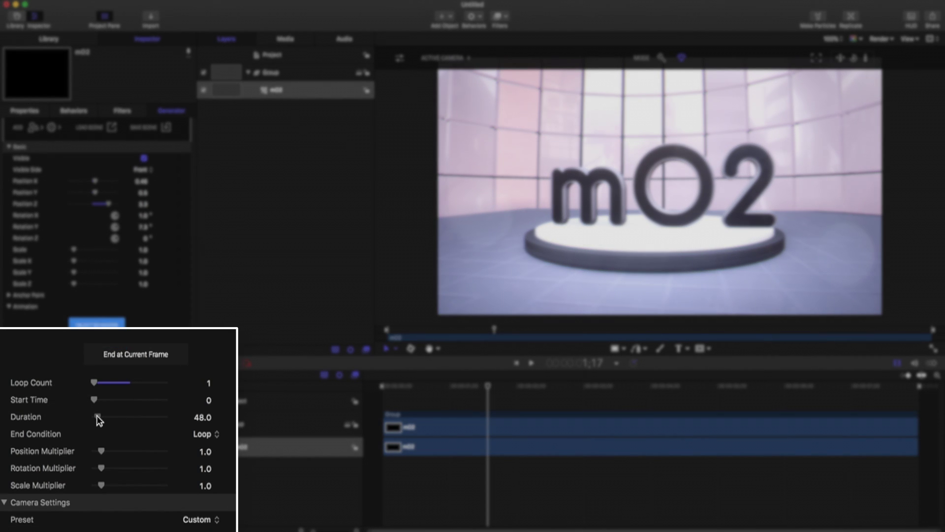
{"action": "left_click_drag", "start_coordinate": [98, 420], "coordinate": [99, 415]}
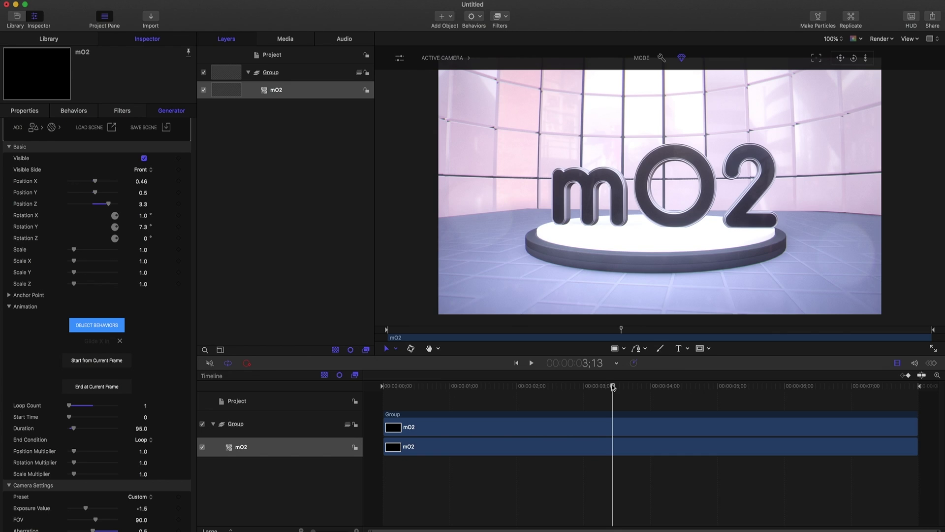
{"action": "mouse_move", "coordinate": [613, 387]}
{"action": "left_mouse_down"}
{"action": "mouse_move", "coordinate": [585, 389]}
{"action": "mouse_move", "coordinate": [599, 386]}
{"action": "left_mouse_up"}
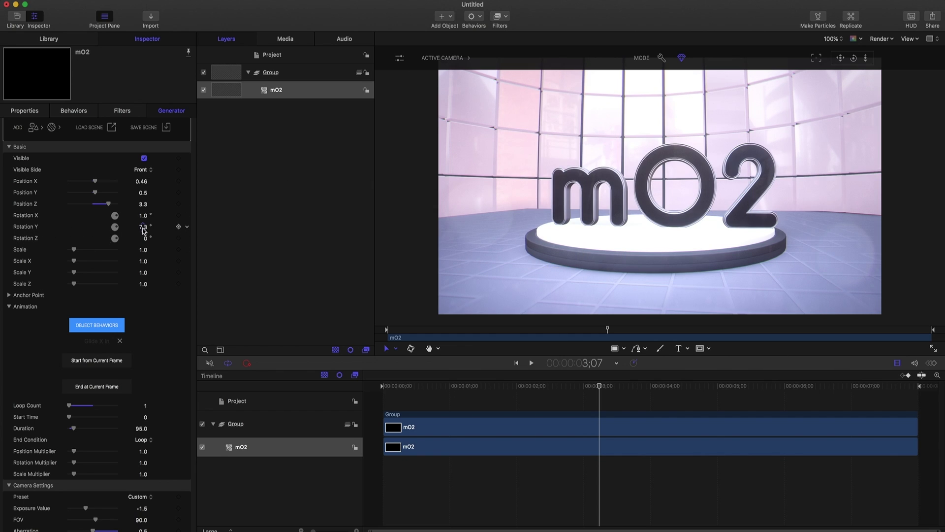
Keyframe camera Rotation Y at 7.3°, then about 55° at frame 0.
{"action": "left_click_drag", "start_coordinate": [143, 226], "coordinate": [144, 231]}
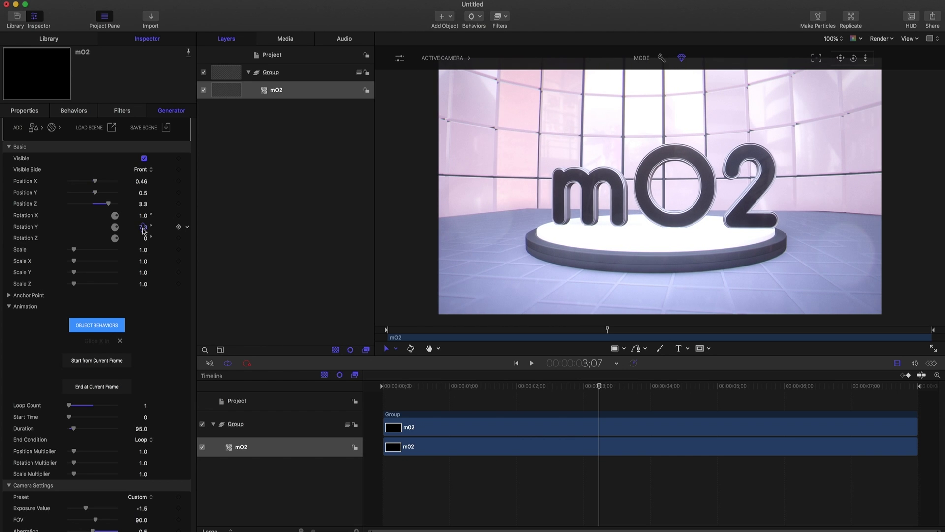
{"action": "left_click", "coordinate": [178, 228]}
{"action": "left_click_drag", "start_coordinate": [600, 385], "coordinate": [526, 383]}
{"action": "left_click_drag", "start_coordinate": [486, 378], "coordinate": [383, 377]}
{"action": "left_click_drag", "start_coordinate": [140, 227], "coordinate": [142, 228]}
{"action": "left_click_drag", "start_coordinate": [384, 386], "coordinate": [585, 404]}
Drag the middle Rotation Y keyframe earlier in the keyframe editor to ease the turn.
{"action": "left_click", "coordinate": [932, 364]}
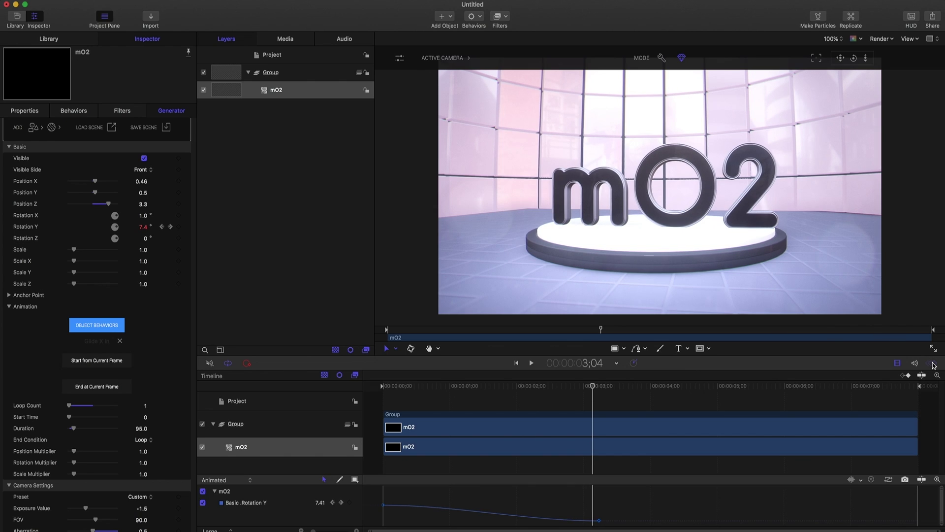
{"action": "left_click", "coordinate": [600, 521]}
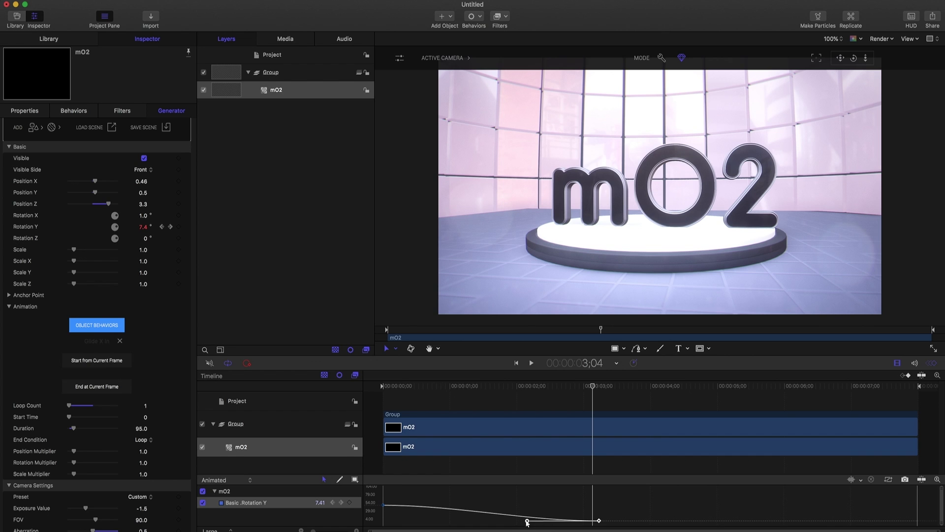
{"action": "left_click_drag", "start_coordinate": [527, 522], "coordinate": [453, 520]}
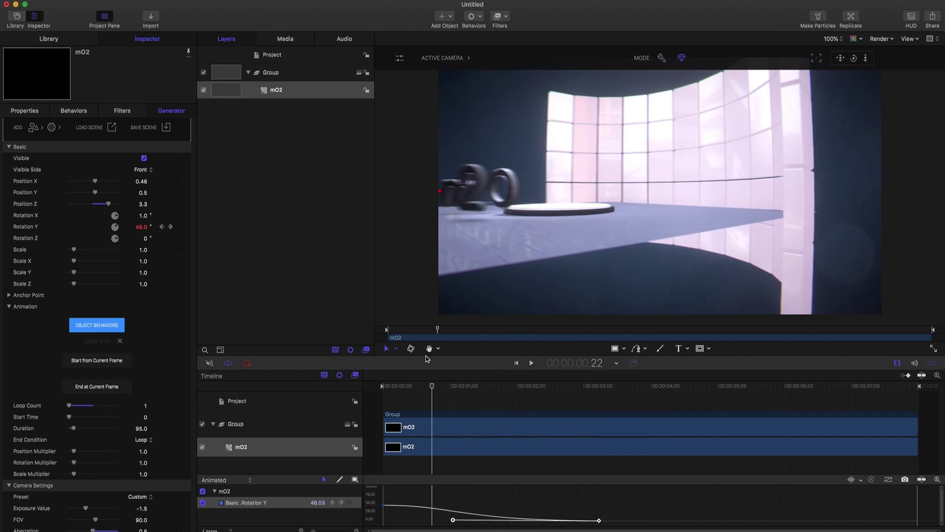
Stretch the floor plane to about three times its width.
{"action": "left_click", "coordinate": [587, 226]}
{"action": "left_click", "coordinate": [587, 226]}
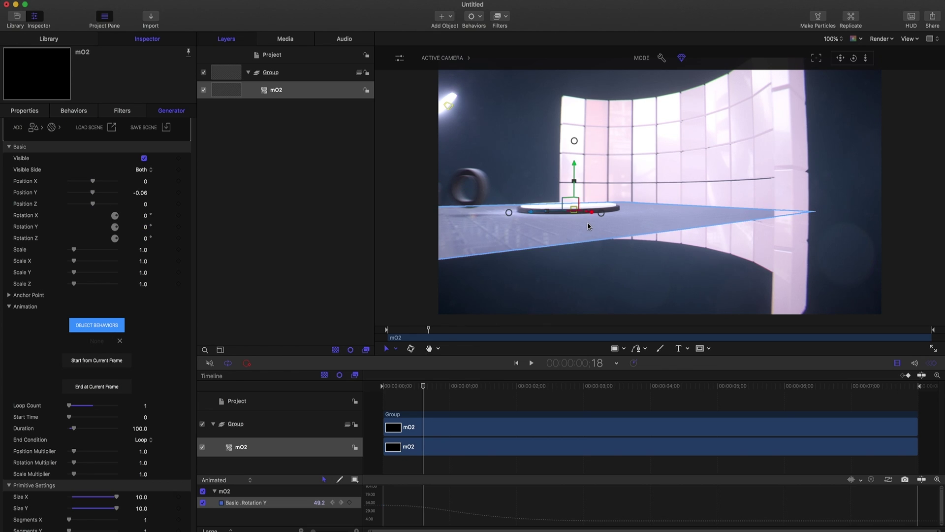
{"action": "left_click_drag", "start_coordinate": [585, 213], "coordinate": [608, 222]}
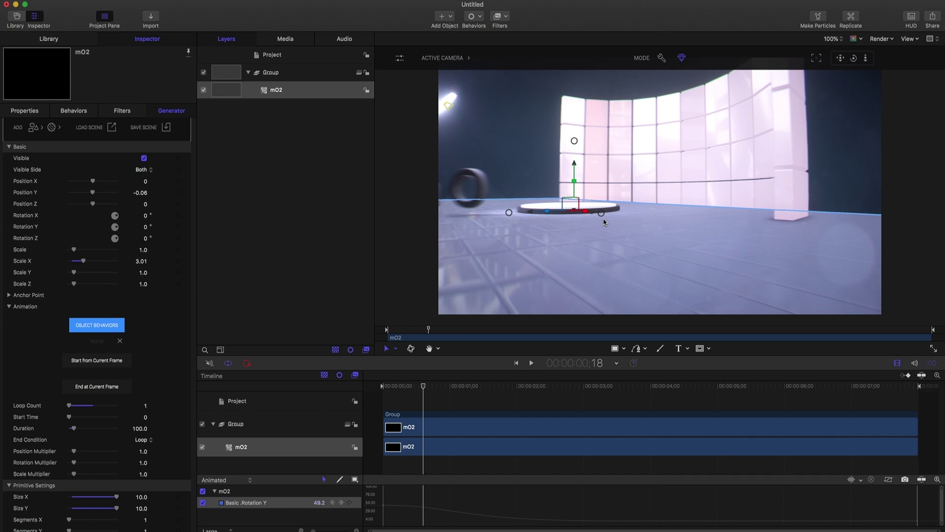
Scale the tiled wall up to 4.08 × 3.46 × 3.51 to fill the fly-in view.
{"action": "left_click", "coordinate": [699, 173]}
{"action": "left_click", "coordinate": [699, 173]}
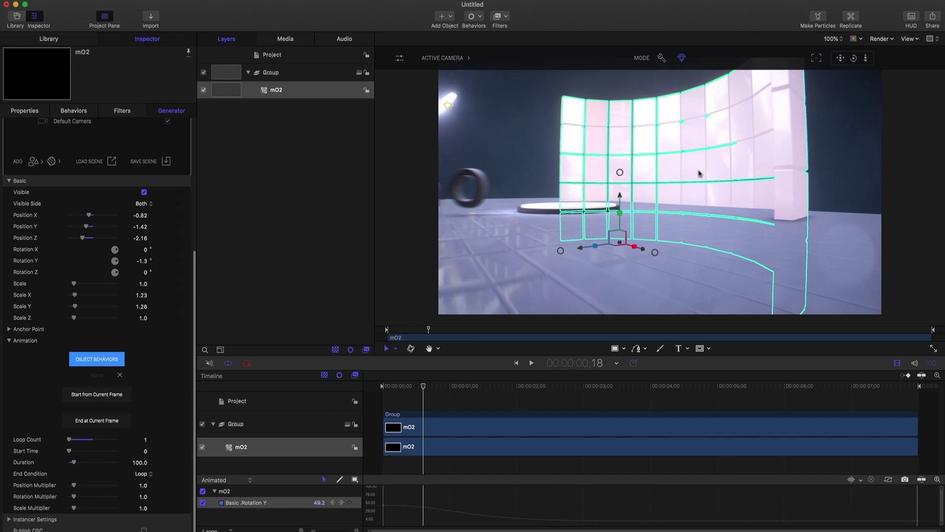
{"action": "left_click_drag", "start_coordinate": [644, 250], "coordinate": [379, 261]}
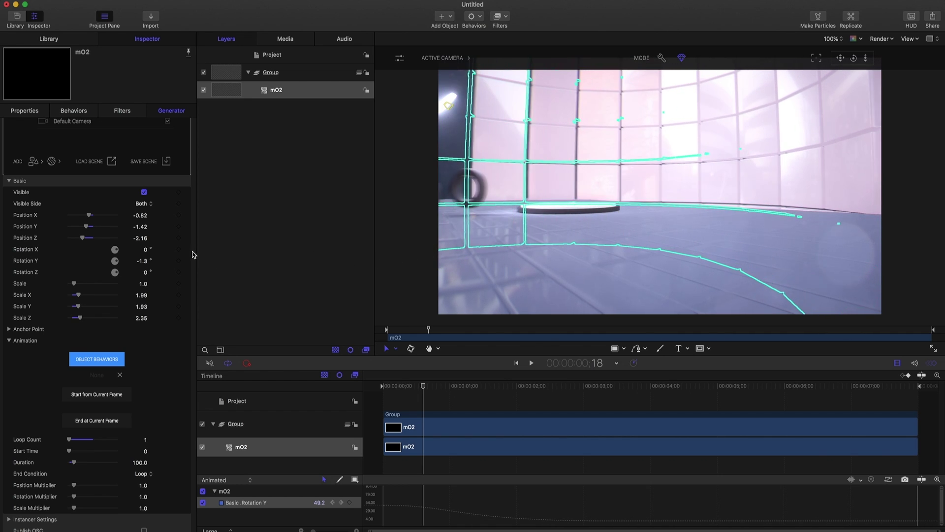
{"action": "left_click", "coordinate": [399, 386]}
{"action": "left_click_drag", "start_coordinate": [399, 386], "coordinate": [640, 387]}
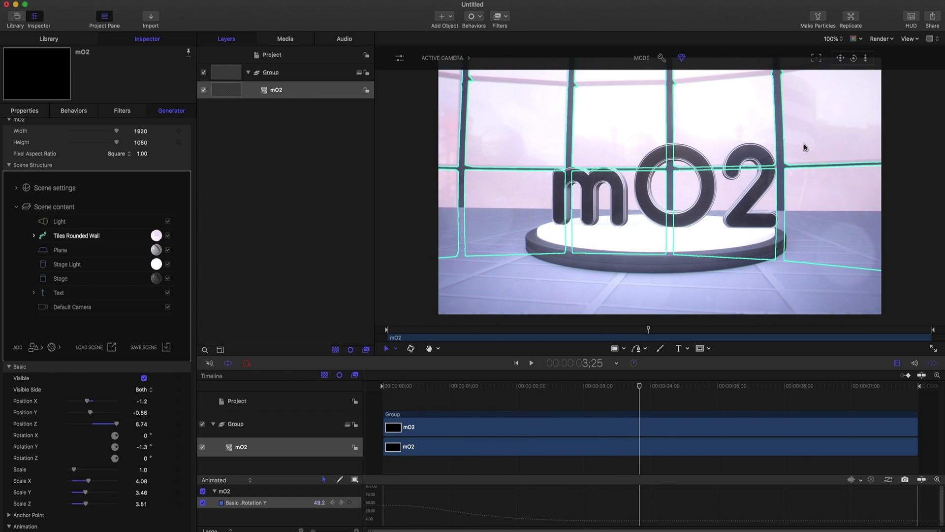
{"action": "left_click_drag", "start_coordinate": [855, 60], "coordinate": [815, 58]}
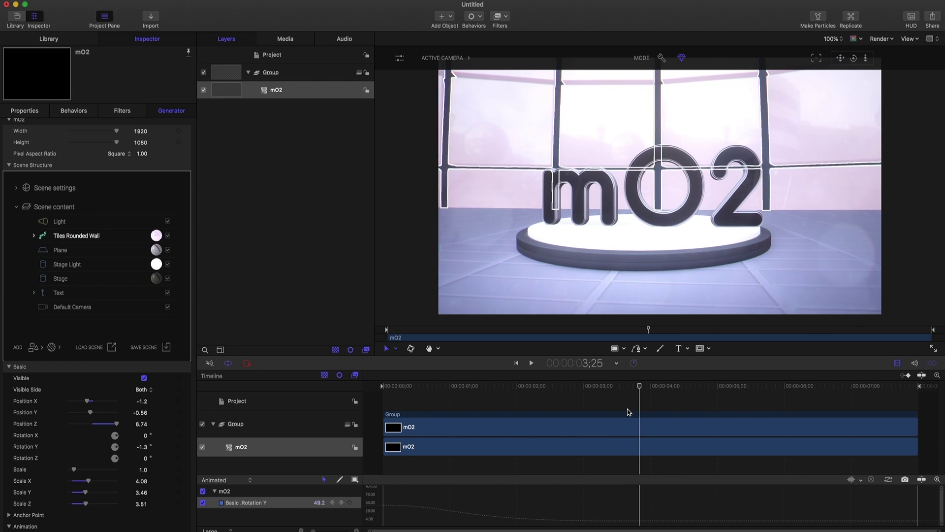
{"action": "left_click_drag", "start_coordinate": [640, 386], "coordinate": [577, 385]}
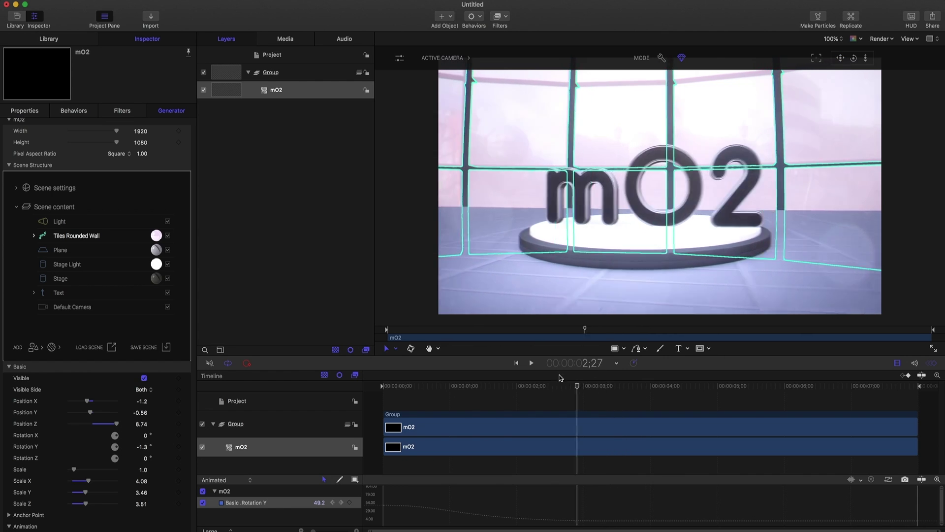
{"action": "mouse_move", "coordinate": [585, 329]}
{"action": "left_mouse_down"}
{"action": "mouse_move", "coordinate": [440, 347]}
{"action": "mouse_move", "coordinate": [600, 363]}
{"action": "left_mouse_up"}
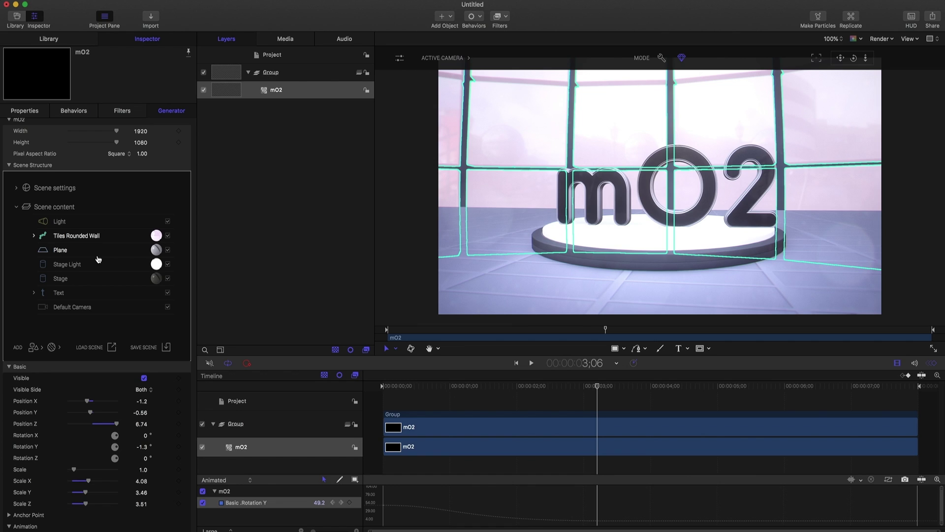
{"action": "left_click", "coordinate": [60, 222]}
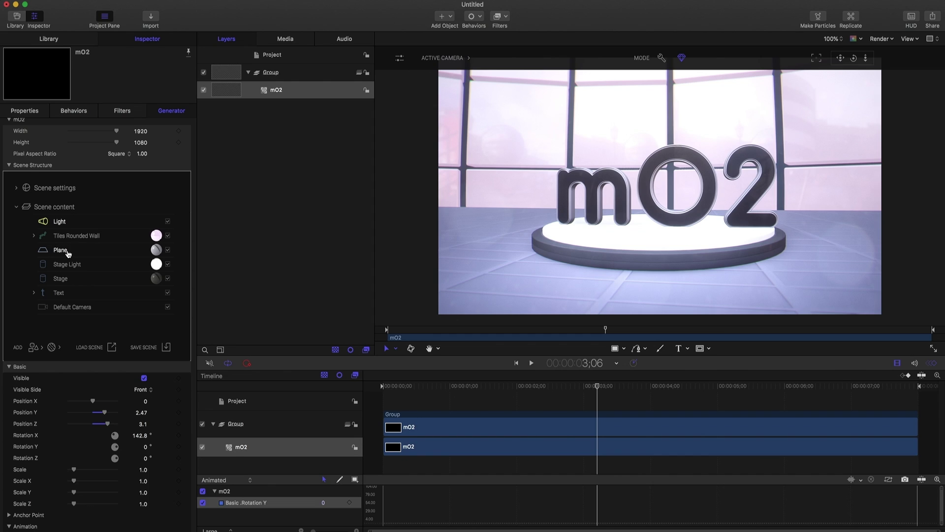
Add a Null and nest the Text, Stage Light and Stage under it.
{"action": "left_click", "coordinate": [45, 325]}
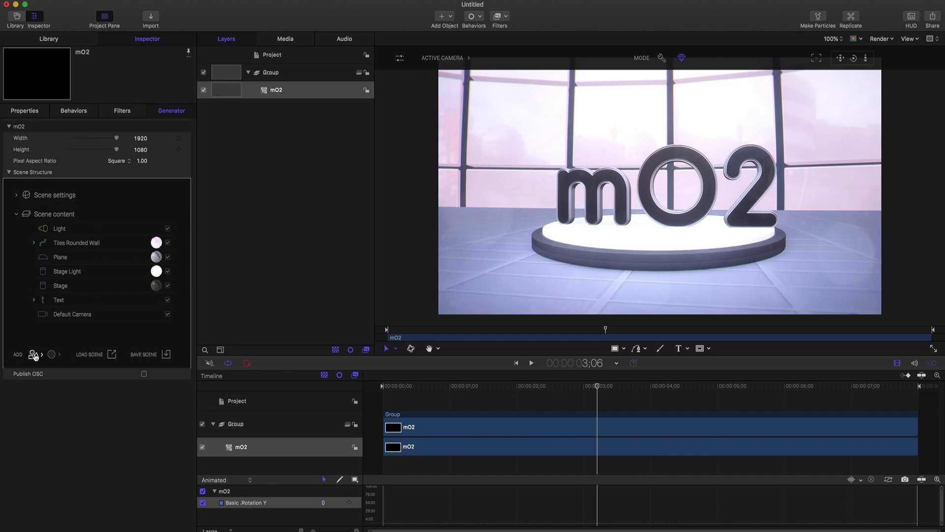
{"action": "left_click", "coordinate": [33, 355]}
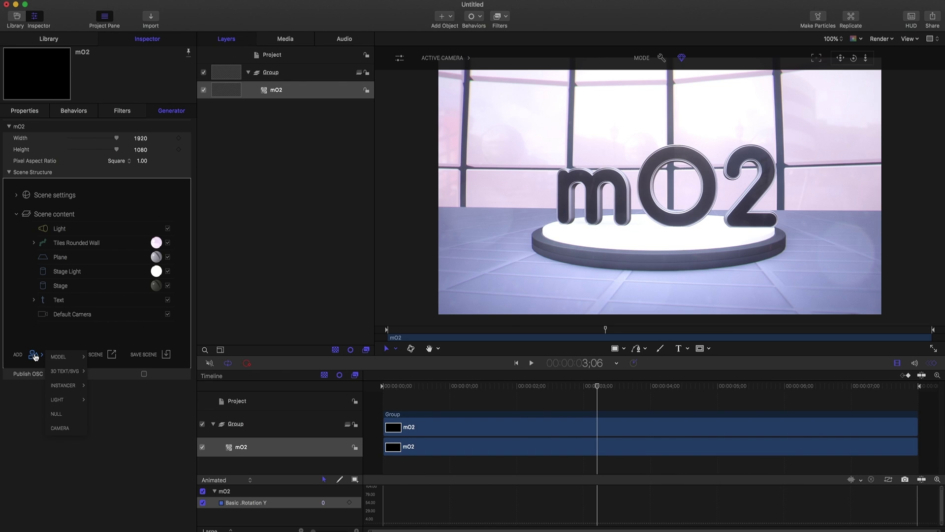
{"action": "left_click", "coordinate": [57, 413]}
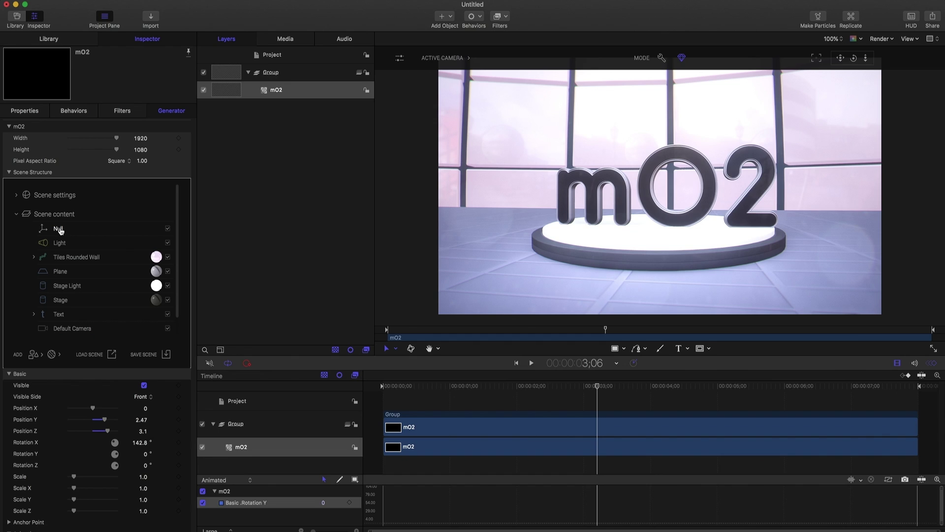
{"action": "left_click_drag", "start_coordinate": [58, 271], "coordinate": [58, 232]}
{"action": "left_click_drag", "start_coordinate": [58, 287], "coordinate": [58, 230]}
{"action": "left_click_drag", "start_coordinate": [58, 299], "coordinate": [60, 232]}
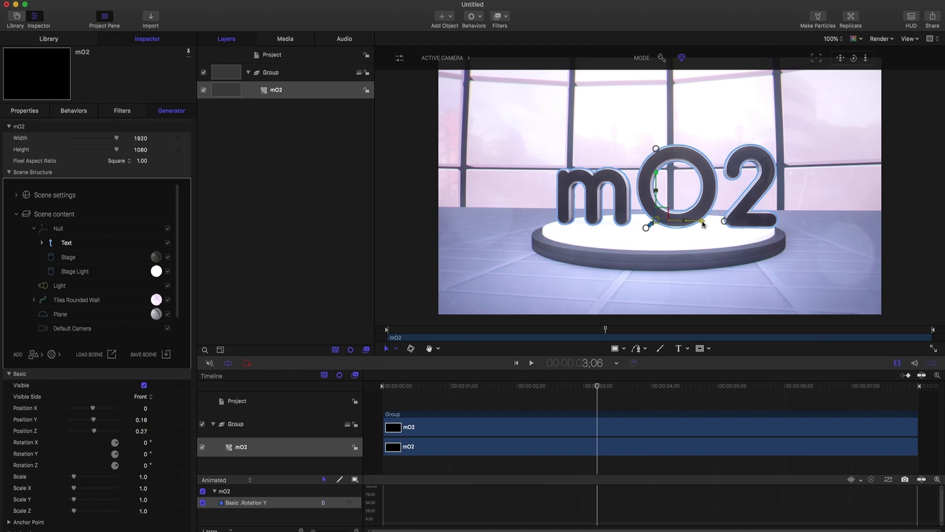
Shift the Null group sideways to Position X 0.14.
{"action": "left_click_drag", "start_coordinate": [703, 224], "coordinate": [699, 224]}
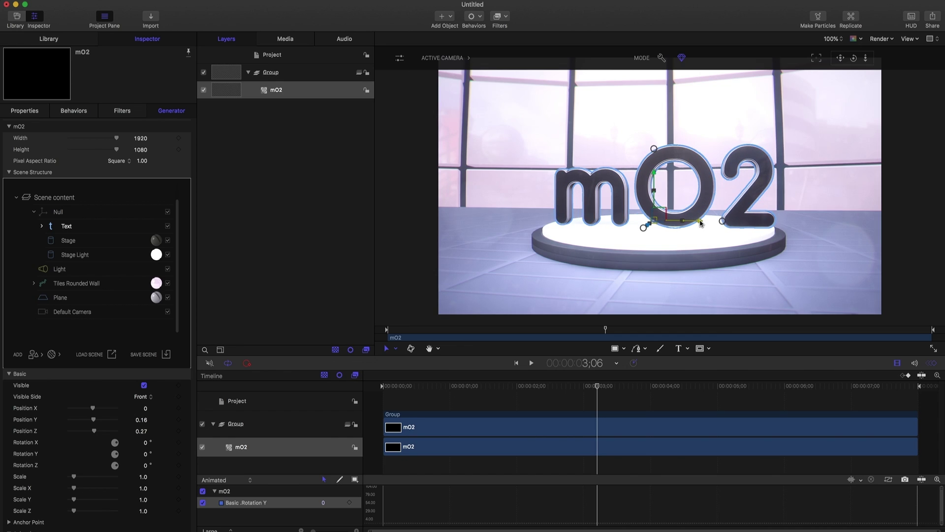
{"action": "left_click", "coordinate": [57, 213]}
{"action": "left_click_drag", "start_coordinate": [762, 236], "coordinate": [655, 229]}
{"action": "left_click_drag", "start_coordinate": [597, 385], "coordinate": [685, 364]}
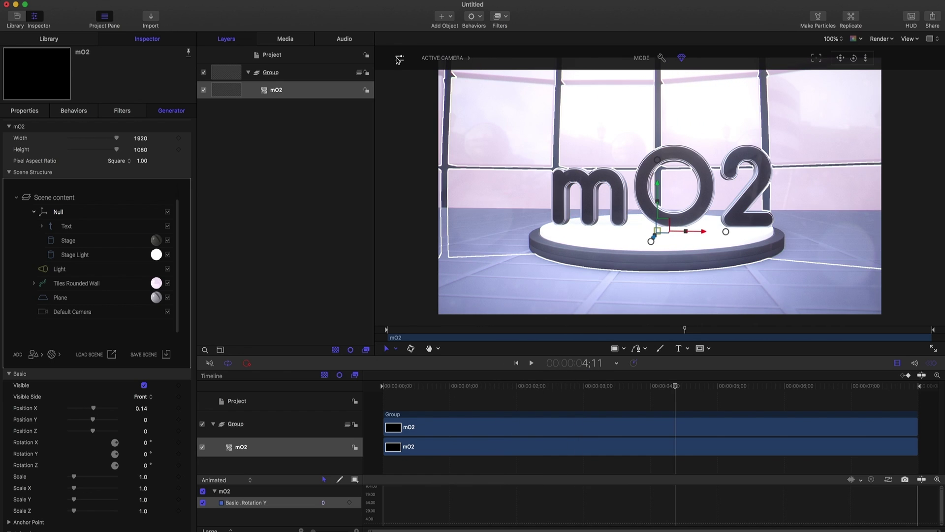
Add a slight bloom glow and raise the camera's focus amount for depth of field.
{"action": "left_click", "coordinate": [399, 59]}
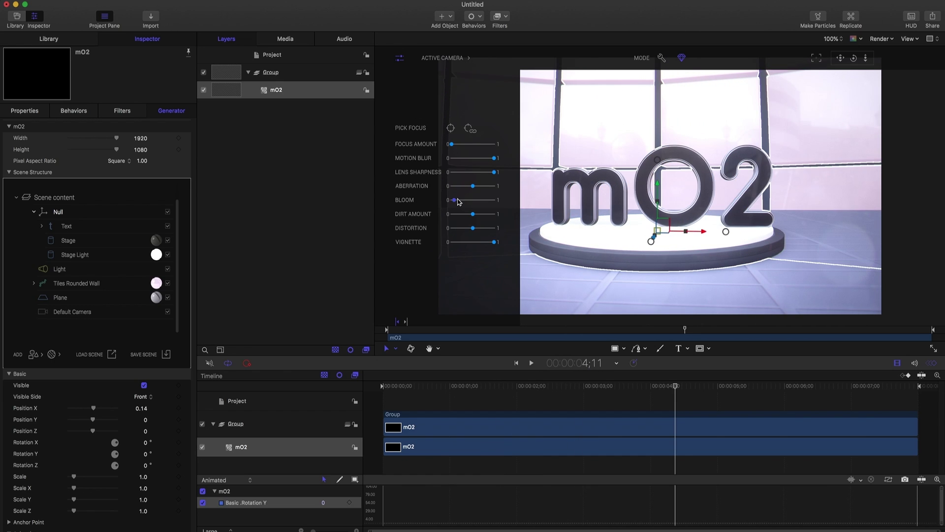
{"action": "left_click_drag", "start_coordinate": [455, 200], "coordinate": [458, 201]}
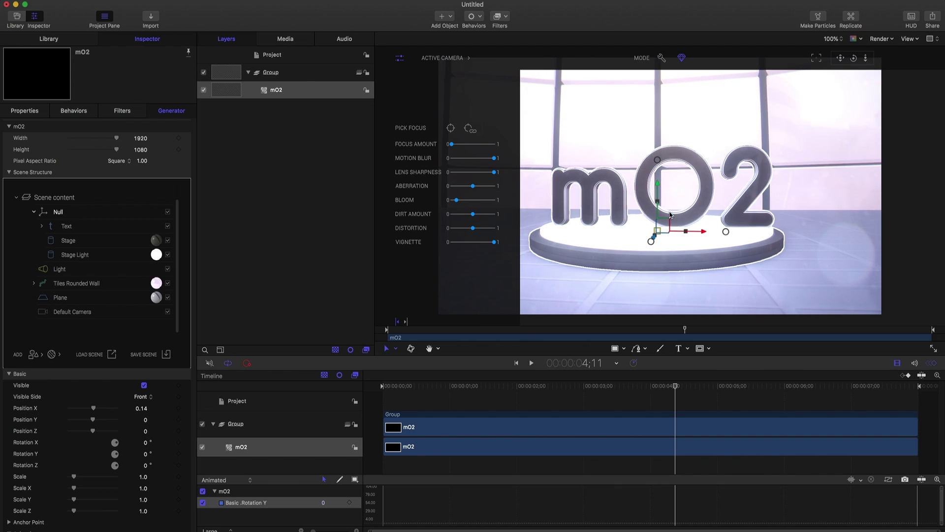
{"action": "left_click_drag", "start_coordinate": [453, 144], "coordinate": [505, 148]}
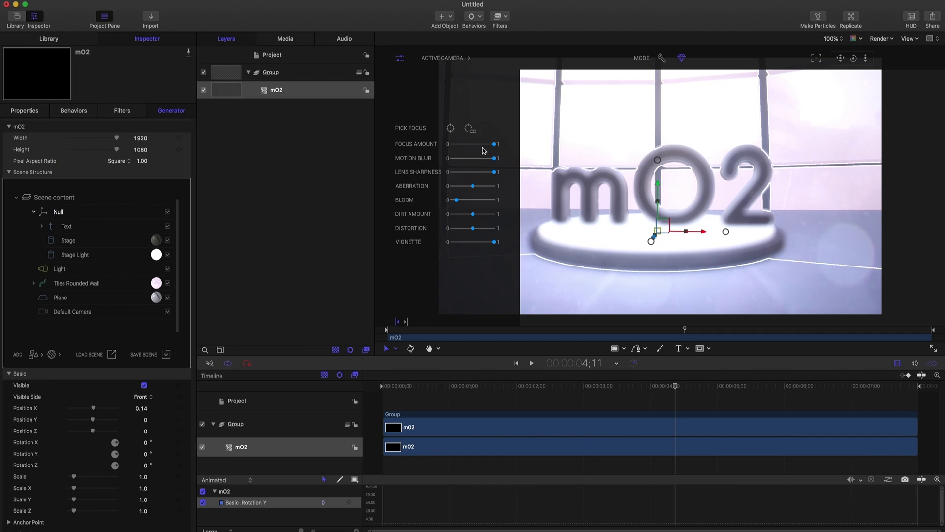
Pick focus on the mO2 text and lower the focus amount for a soft background blur.
{"action": "left_click", "coordinate": [451, 128]}
{"action": "left_click", "coordinate": [592, 194]}
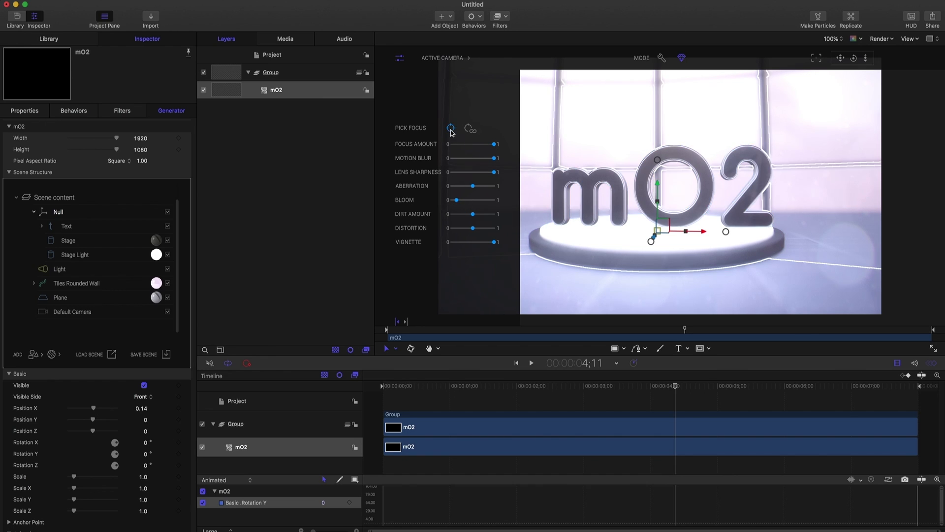
{"action": "left_click", "coordinate": [610, 137]}
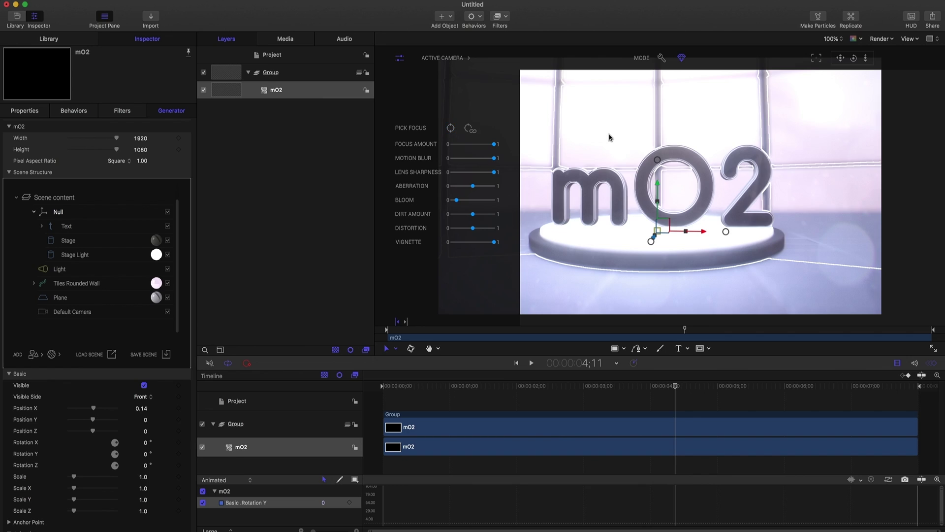
{"action": "left_click", "coordinate": [451, 128]}
{"action": "left_click", "coordinate": [649, 249]}
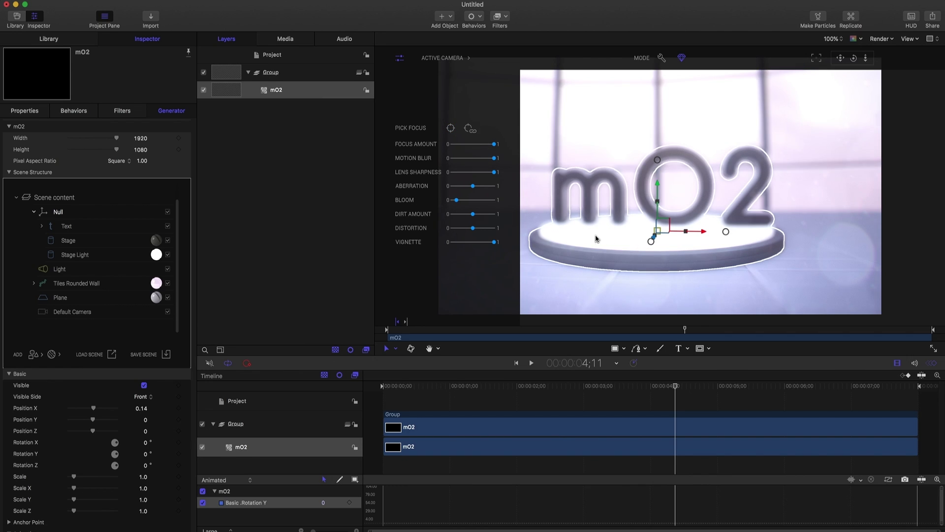
{"action": "left_click", "coordinate": [451, 128]}
{"action": "left_click", "coordinate": [639, 249]}
{"action": "left_click", "coordinate": [451, 128]}
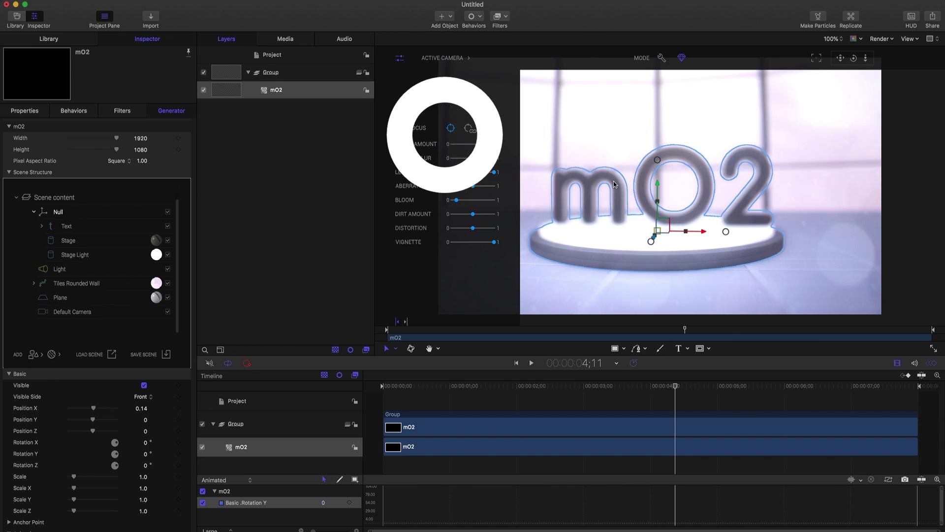
{"action": "left_click", "coordinate": [642, 187]}
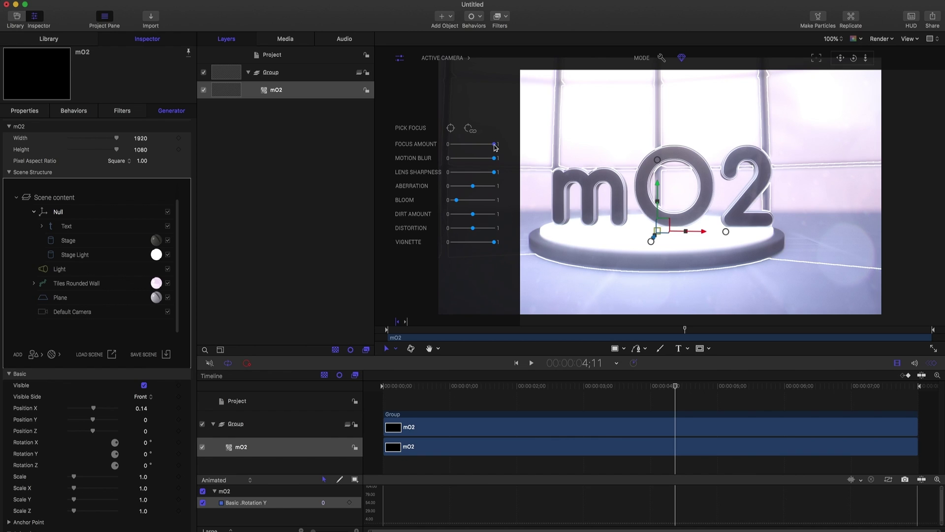
{"action": "left_click_drag", "start_coordinate": [494, 147], "coordinate": [482, 148]}
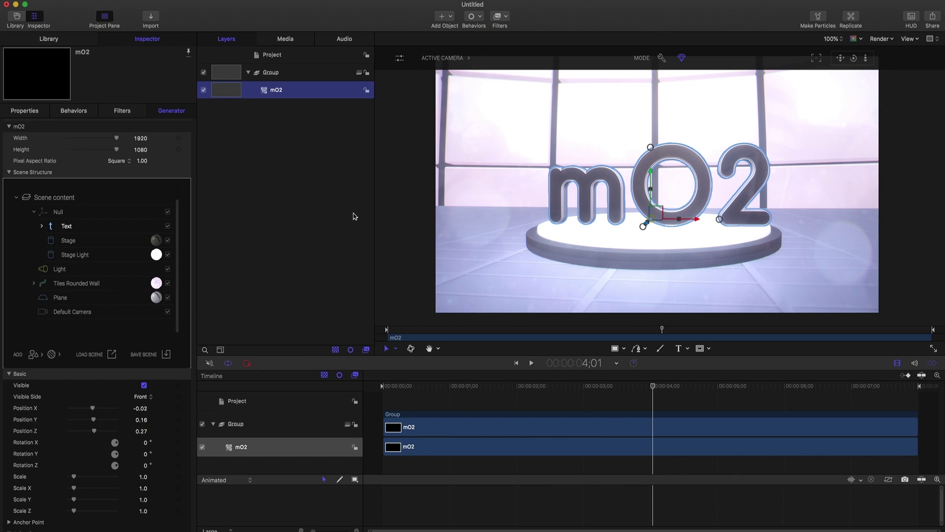
Apply the Animation Out > Mixed > Land Out behaviour to the Null group.
{"action": "left_click", "coordinate": [54, 213]}
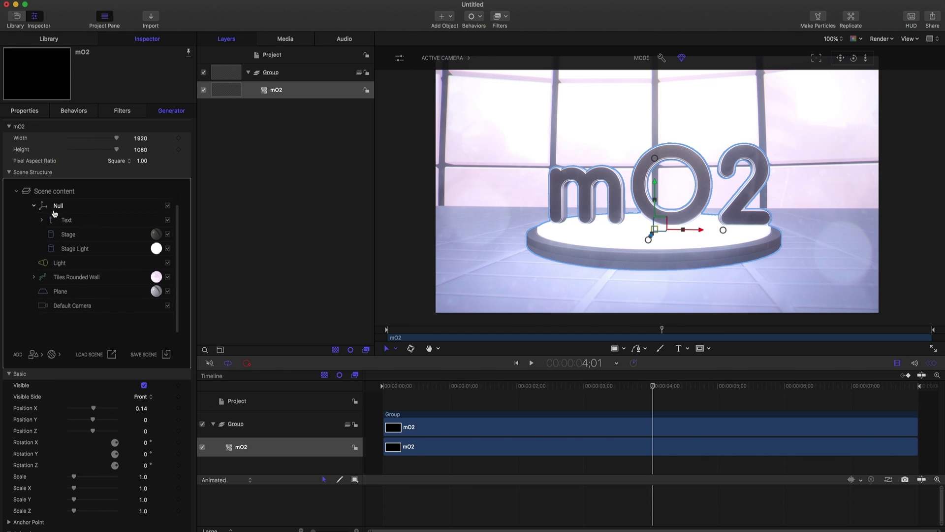
{"action": "scroll", "coordinate": [83, 422], "scroll_direction": "down", "scroll_amount": 5}
{"action": "scroll", "coordinate": [86, 416], "scroll_direction": "down", "scroll_amount": 2}
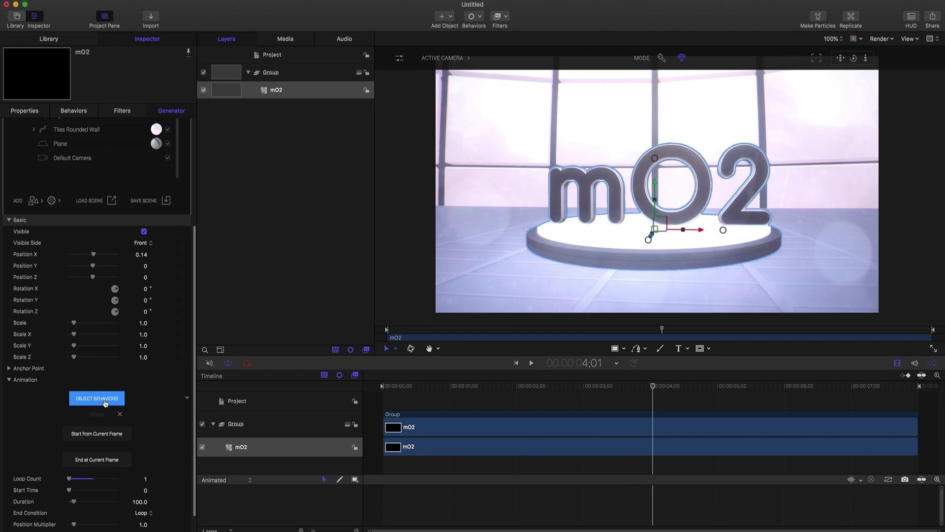
{"action": "left_click", "coordinate": [105, 402]}
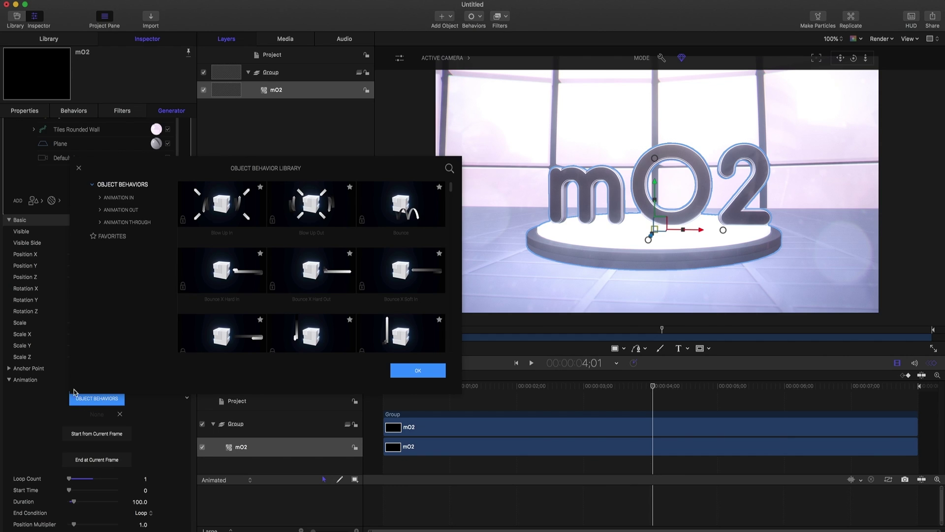
{"action": "left_click", "coordinate": [101, 210]}
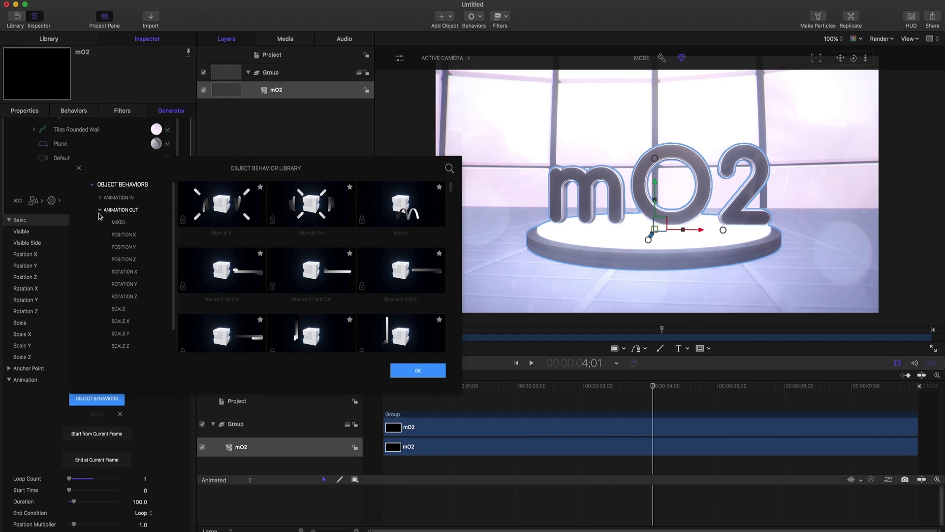
{"action": "left_click", "coordinate": [118, 223]}
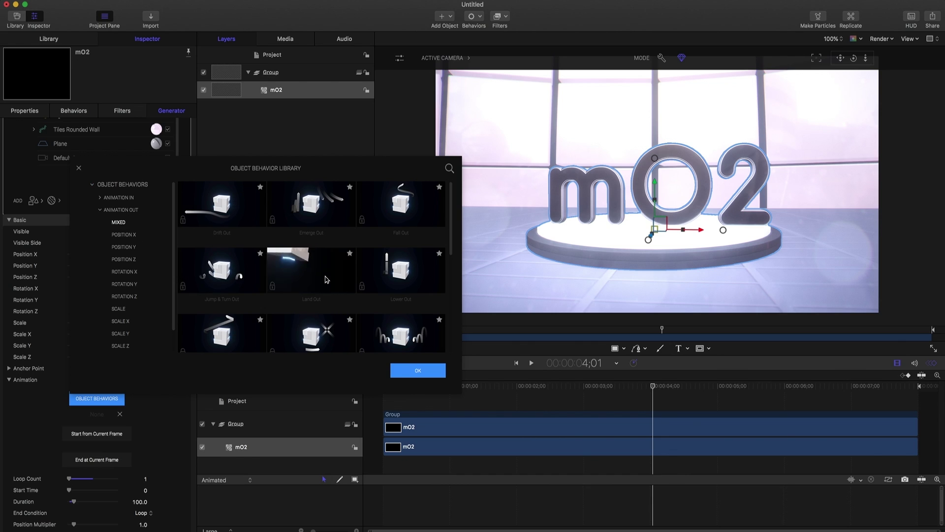
{"action": "left_click", "coordinate": [325, 279]}
{"action": "left_click", "coordinate": [413, 371]}
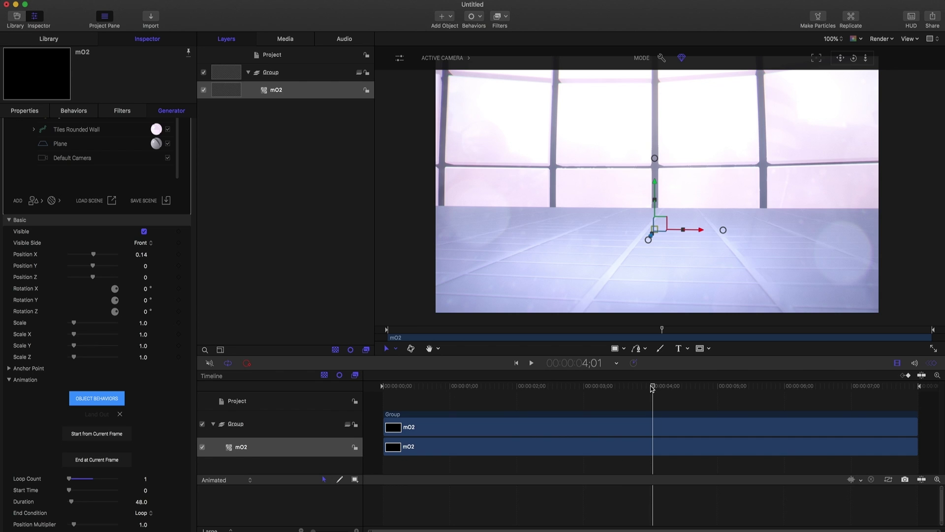
Make the Land Out exit start at frame 4;01 and preview the result.
{"action": "left_click_drag", "start_coordinate": [653, 387], "coordinate": [370, 371]}
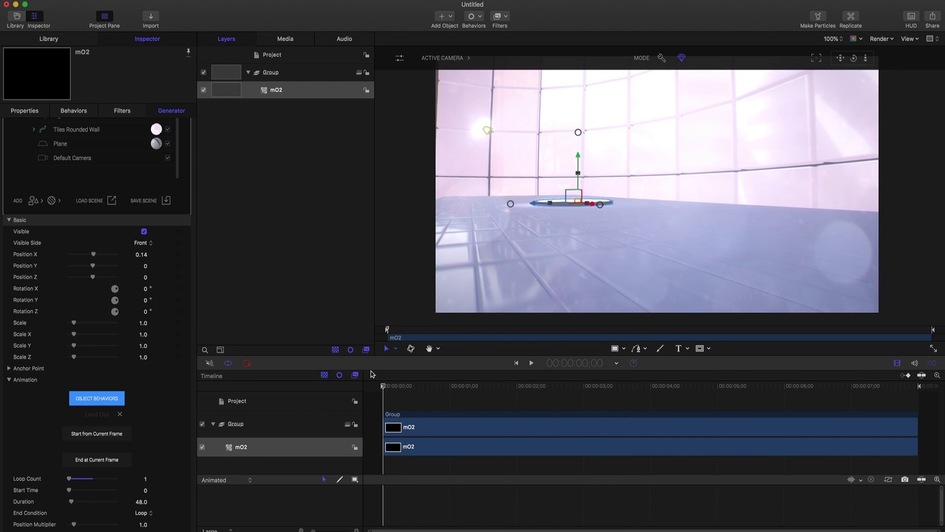
{"action": "left_click", "coordinate": [653, 386]}
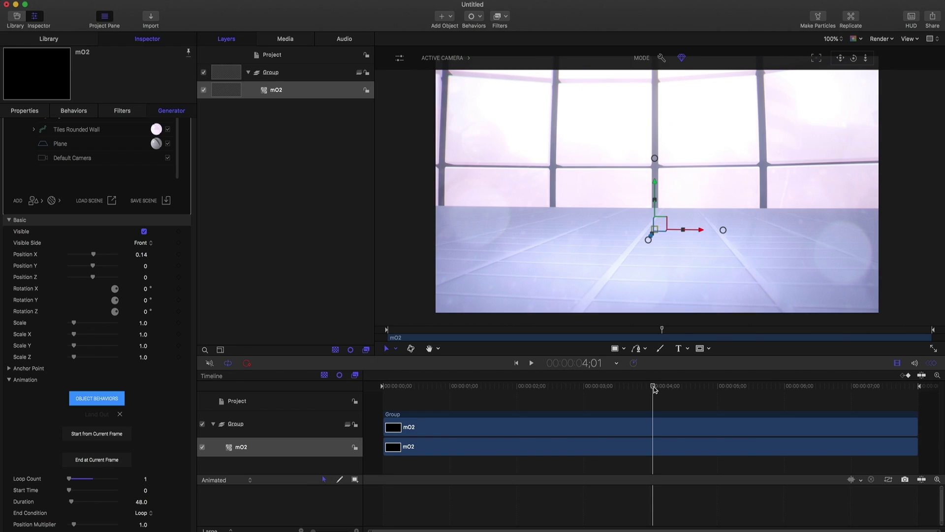
{"action": "left_click", "coordinate": [118, 434]}
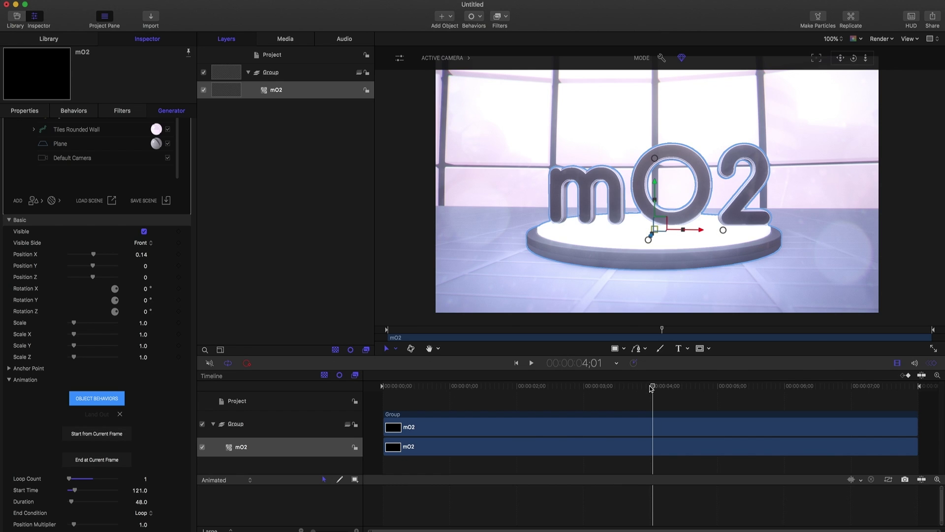
{"action": "left_click_drag", "start_coordinate": [654, 388], "coordinate": [604, 383]}
{"action": "scroll", "coordinate": [113, 322], "scroll_direction": "up", "scroll_amount": 5}
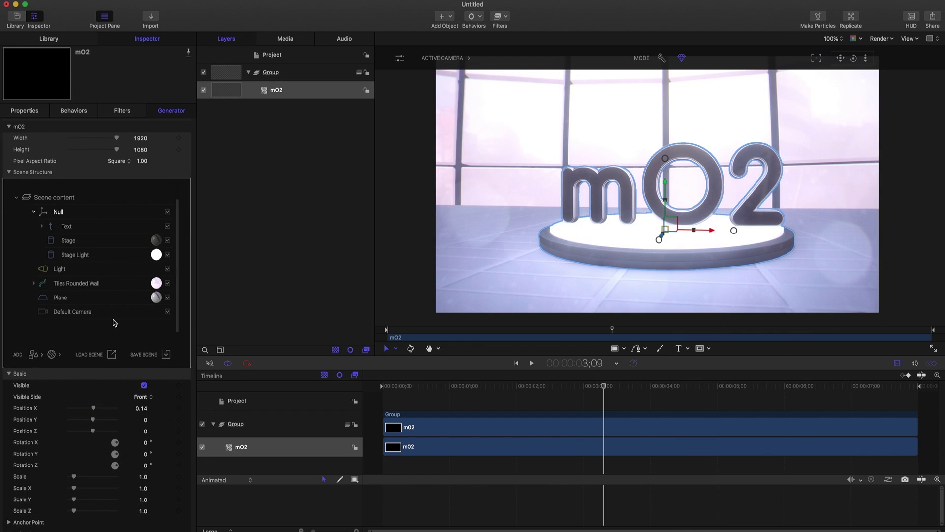